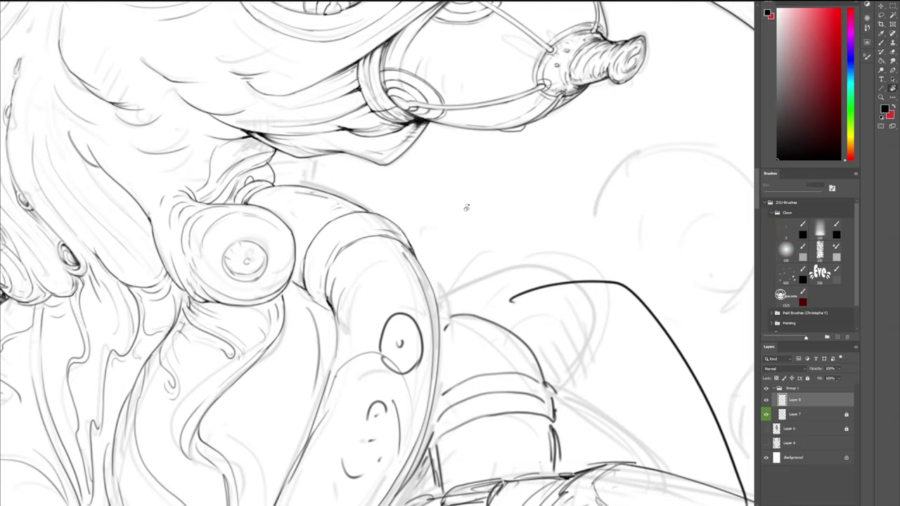
- Refine the contour lines of the curved tube-like limb beside the round joint, alternating Brush and Eraser
{"action": "mouse_move", "coordinate": [482, 216]}
{"action": "left_mouse_down"}
{"action": "mouse_move", "coordinate": [391, 148]}
{"action": "mouse_move", "coordinate": [359, 162]}
{"action": "left_mouse_up"}
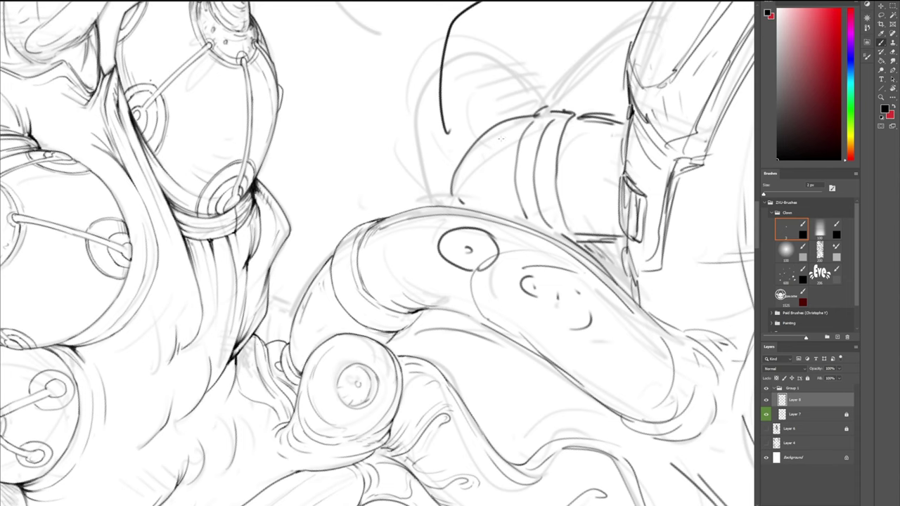
{"action": "key", "text": "r"}
{"action": "left_click_drag", "start_coordinate": [402, 133], "coordinate": [499, 130]}
{"action": "key", "text": "space"}
{"action": "key", "text": "b"}
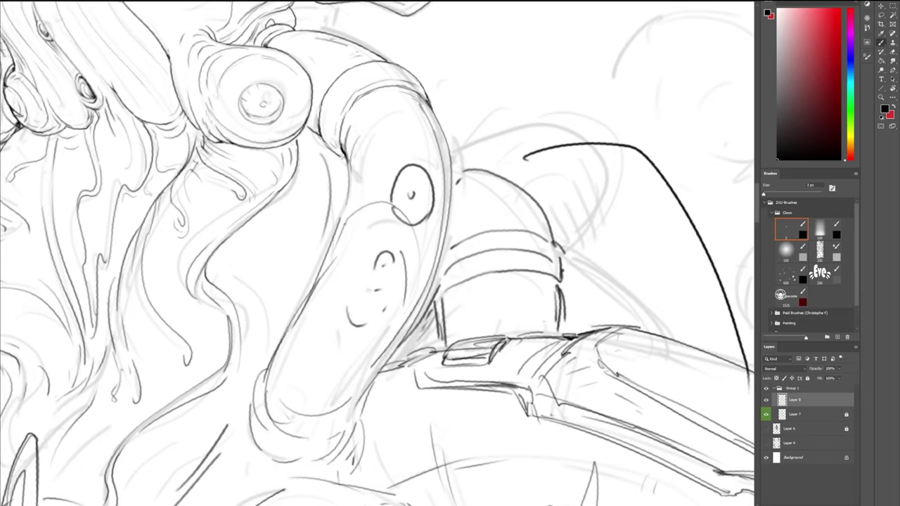
{"action": "left_click_drag", "start_coordinate": [356, 152], "coordinate": [415, 122]}
{"action": "key", "text": "e"}
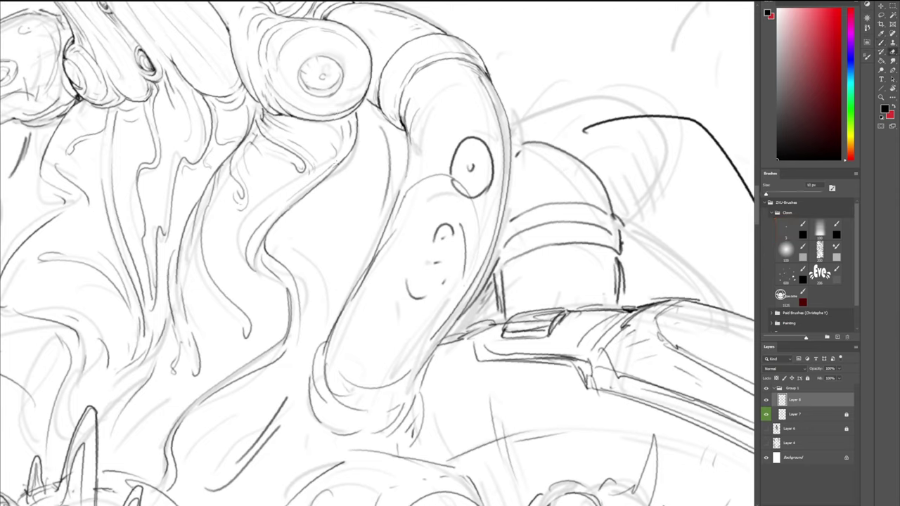
{"action": "key", "text": "b"}
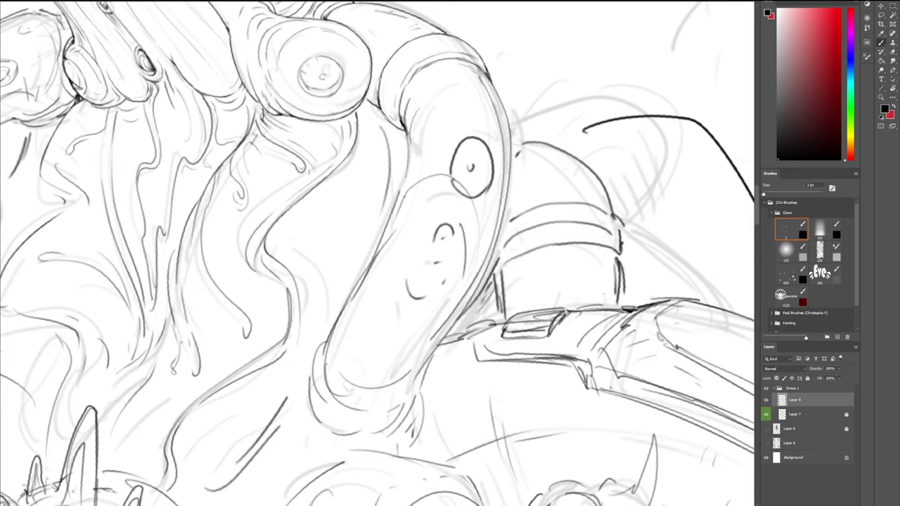
- Clean up the outline around the round joint and shade the skin fold directly above it
{"action": "left_click_drag", "start_coordinate": [294, 145], "coordinate": [339, 212]}
{"action": "key", "text": "e"}
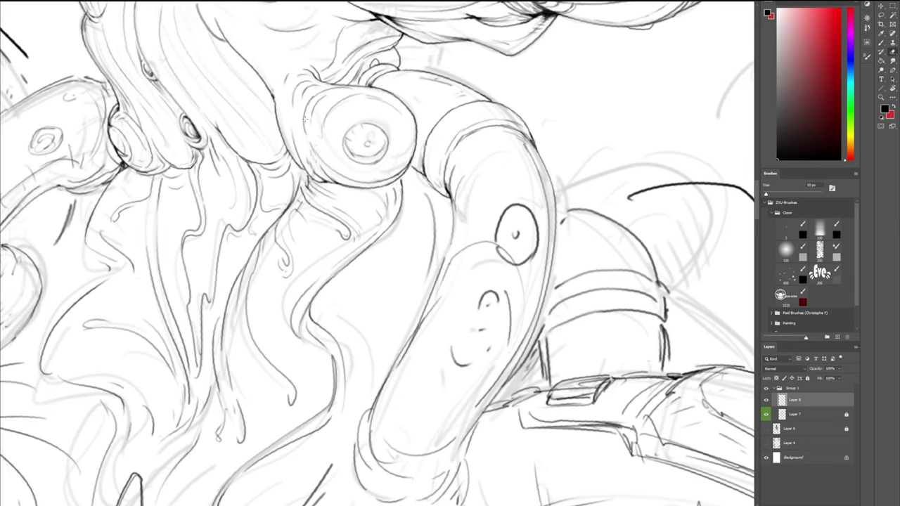
{"action": "key", "text": "b"}
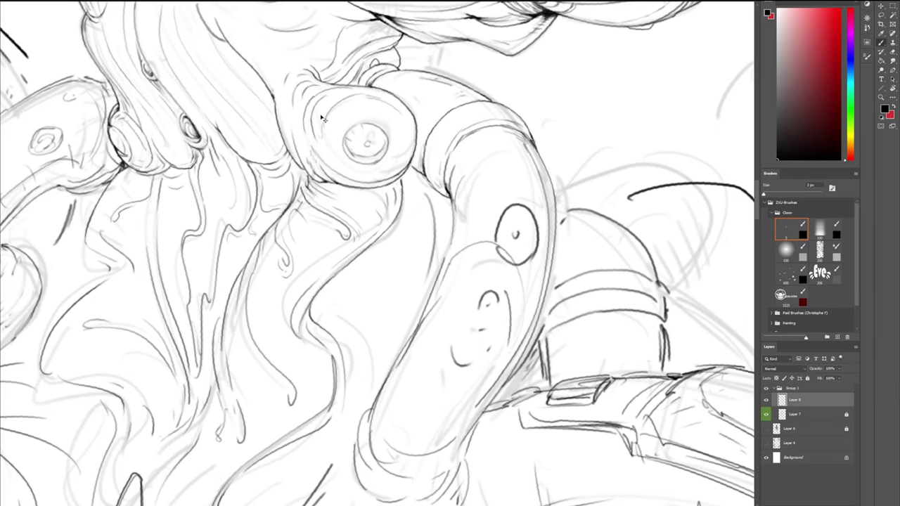
{"action": "scroll", "coordinate": [383, 105], "scroll_direction": "up", "scroll_amount": 3}
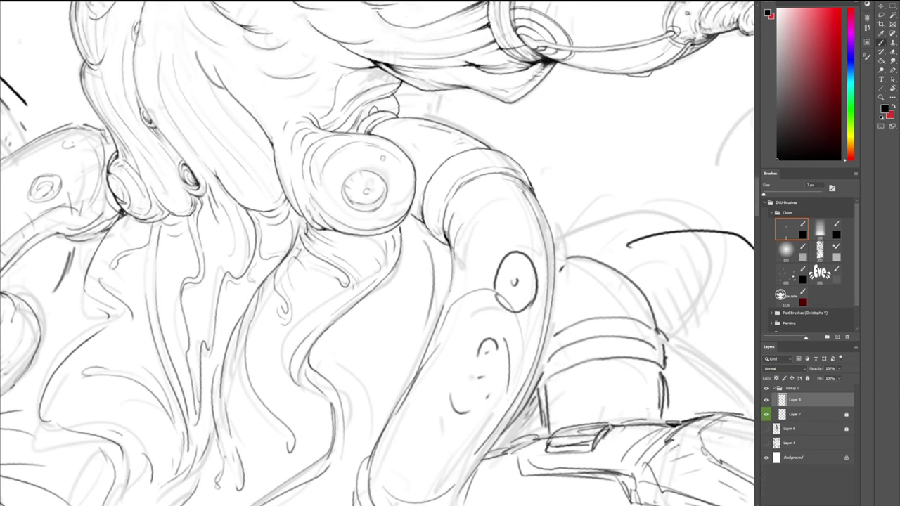
{"action": "key", "text": "e"}
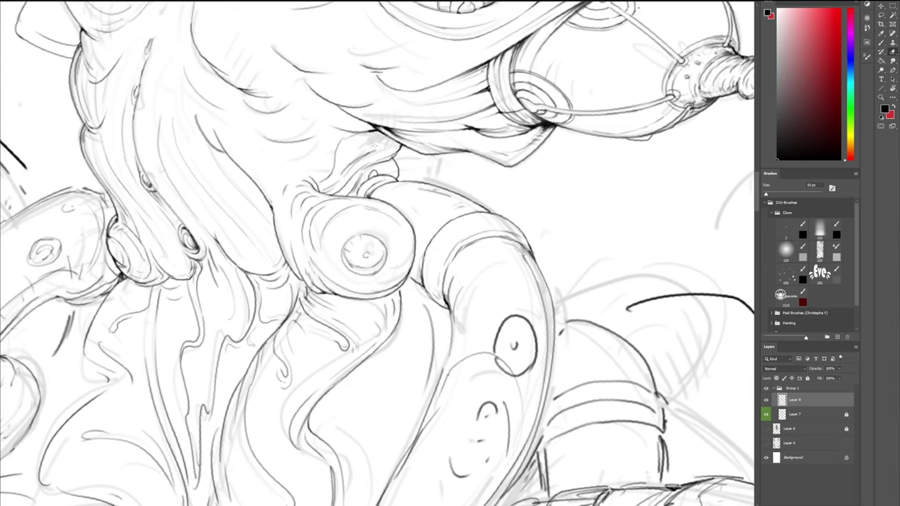
{"action": "key", "text": "b"}
{"action": "left_click_drag", "start_coordinate": [346, 141], "coordinate": [372, 131]}
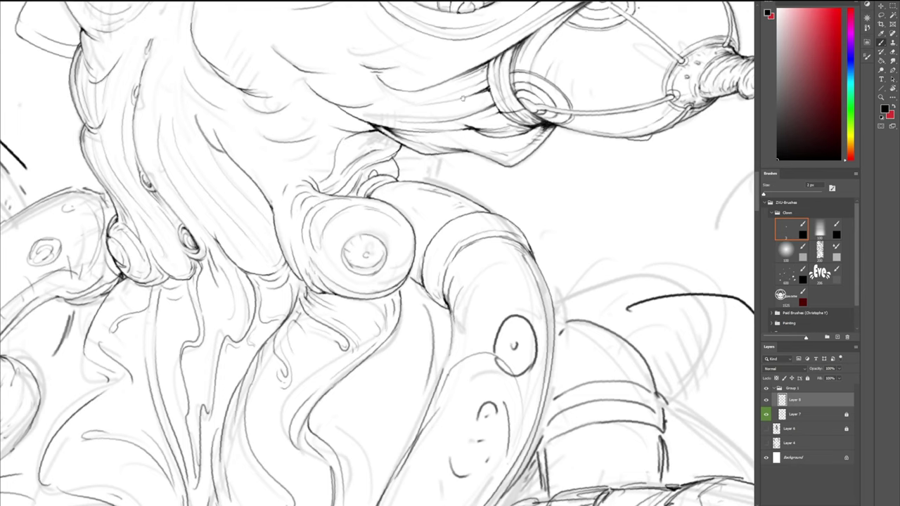
- Add fine dark strokes to the muscle folds beside the ringed collar of the capped sphere
{"action": "left_click_drag", "start_coordinate": [468, 66], "coordinate": [459, 126]}
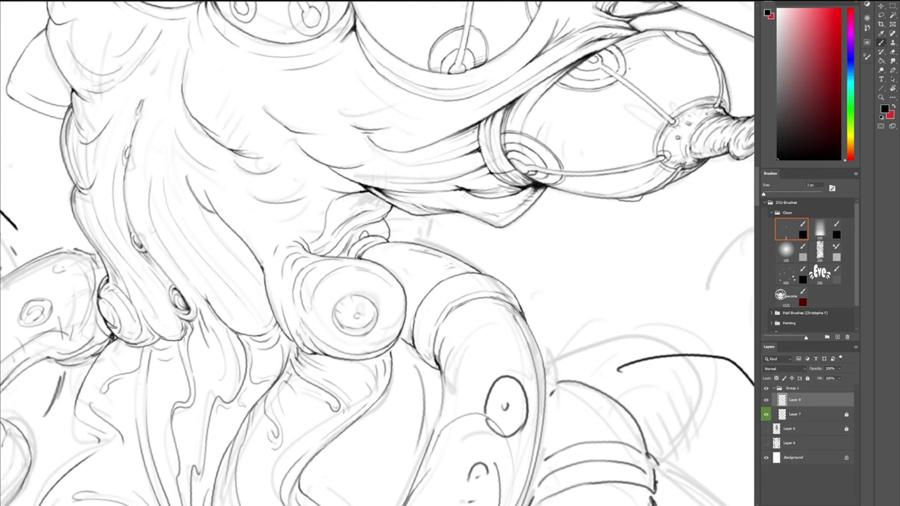
{"action": "left_click_drag", "start_coordinate": [523, 180], "coordinate": [467, 124]}
{"action": "left_click_drag", "start_coordinate": [441, 163], "coordinate": [456, 158]}
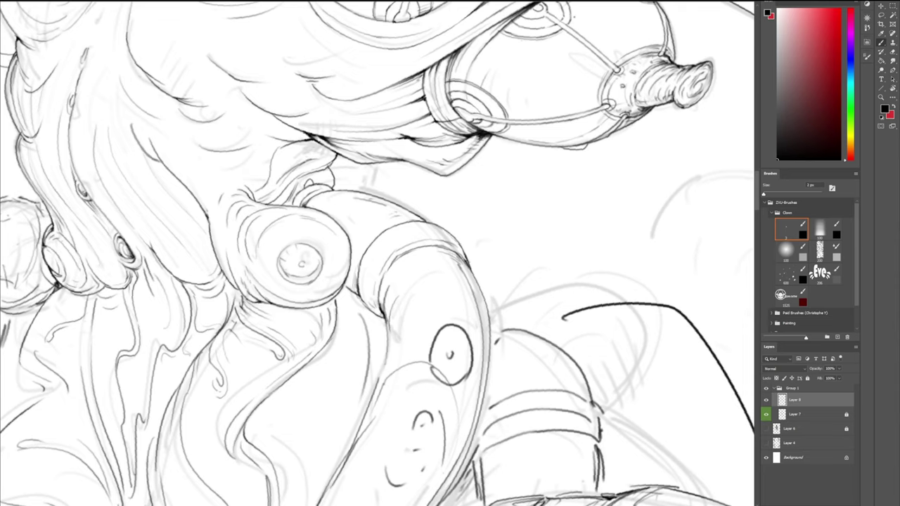
- Ink and clean up the torso's muscle contours between the round joint and the embedded spheres
{"action": "left_click_drag", "start_coordinate": [261, 109], "coordinate": [450, 153]}
{"action": "key", "text": "r"}
{"action": "mouse_move", "coordinate": [445, 95]}
{"action": "left_mouse_down"}
{"action": "mouse_move", "coordinate": [488, 121]}
{"action": "mouse_move", "coordinate": [545, 291]}
{"action": "left_mouse_up"}
{"action": "key", "text": "e"}
{"action": "left_click_drag", "start_coordinate": [528, 257], "coordinate": [516, 298]}
{"action": "key", "text": "b"}
{"action": "key", "text": "e"}
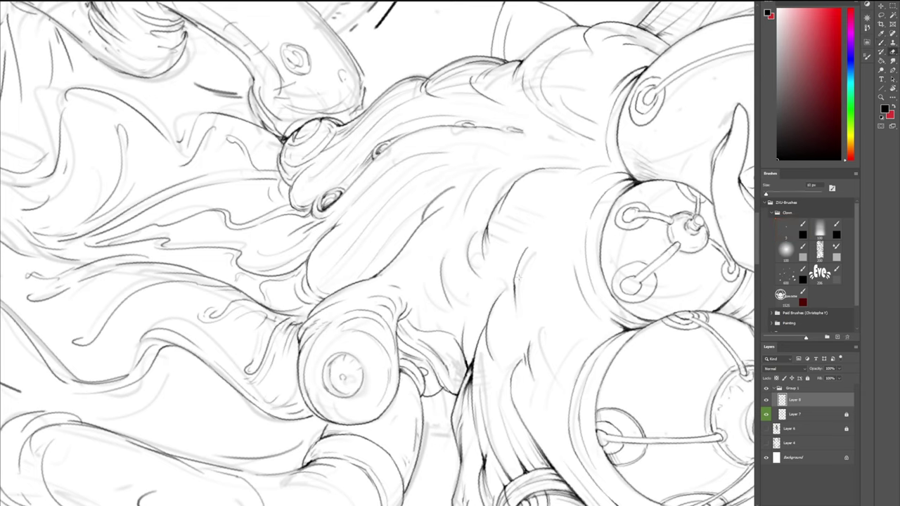
{"action": "key", "text": "b"}
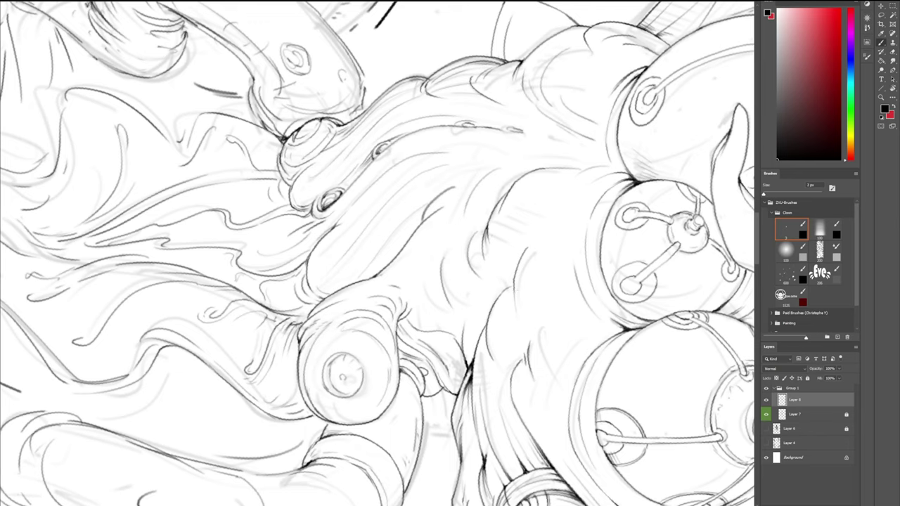
{"action": "key", "text": "e"}
{"action": "key", "text": "b"}
{"action": "key", "text": "e"}
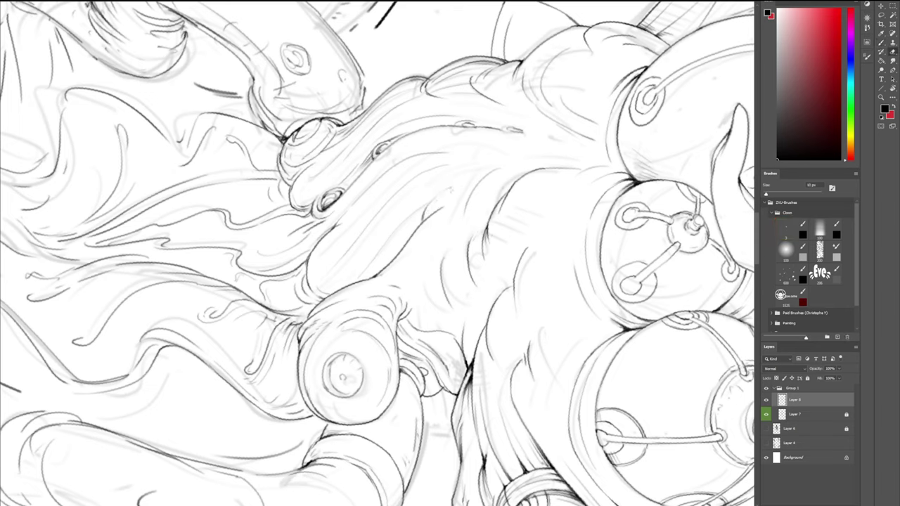
- Refine the fine contour strokes along the outer ridge of the creature's back
{"action": "key", "text": "b"}
{"action": "key", "text": "e"}
{"action": "key", "text": "b"}
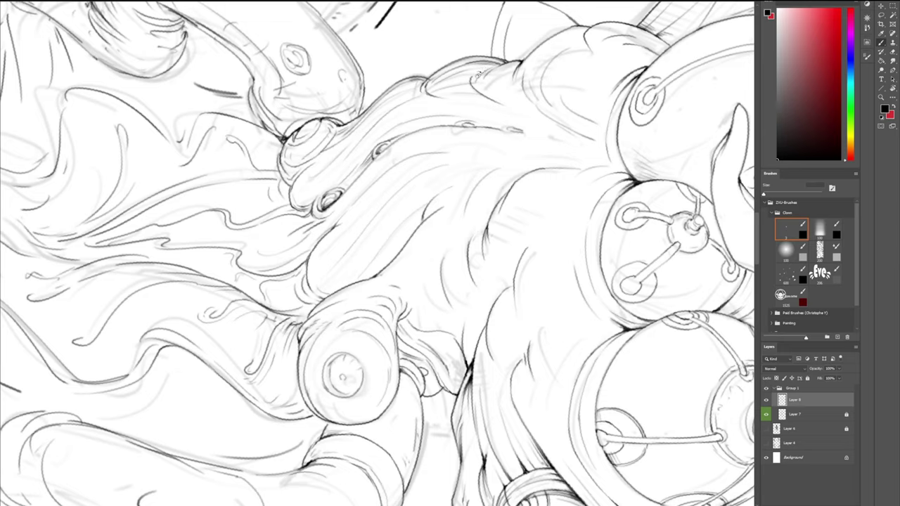
- Darken and clean up the creases where the hanging fleshy strand meets the underside of the round joint
{"action": "key", "text": "r"}
{"action": "mouse_move", "coordinate": [478, 75]}
{"action": "left_mouse_down"}
{"action": "mouse_move", "coordinate": [374, 95]}
{"action": "mouse_move", "coordinate": [437, 280]}
{"action": "left_mouse_up"}
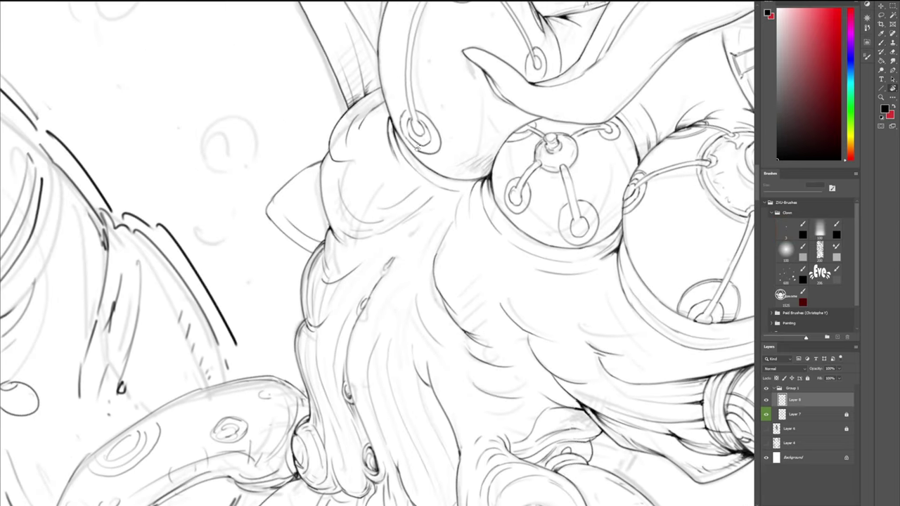
{"action": "left_click_drag", "start_coordinate": [328, 286], "coordinate": [458, 92]}
{"action": "left_click_drag", "start_coordinate": [464, 137], "coordinate": [471, 92]}
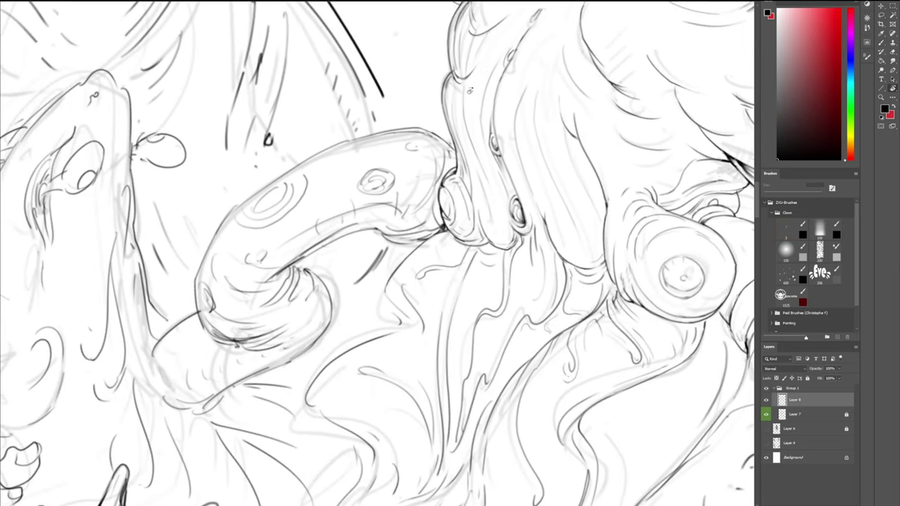
{"action": "left_click_drag", "start_coordinate": [393, 123], "coordinate": [426, 159]}
{"action": "mouse_move", "coordinate": [696, 334]}
{"action": "left_mouse_down"}
{"action": "mouse_move", "coordinate": [586, 274]}
{"action": "mouse_move", "coordinate": [468, 186]}
{"action": "mouse_move", "coordinate": [405, 105]}
{"action": "left_mouse_up"}
{"action": "key", "text": "b"}
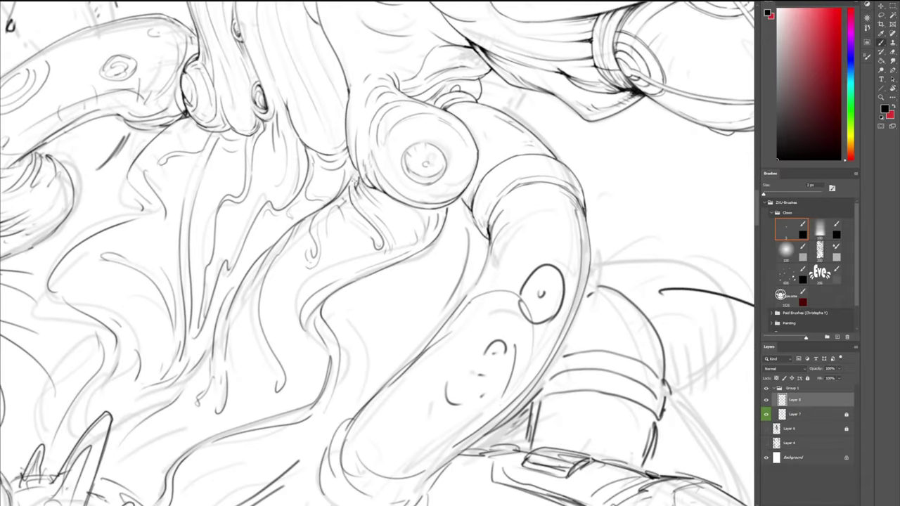
{"action": "left_click_drag", "start_coordinate": [354, 181], "coordinate": [338, 200]}
{"action": "key", "text": "e"}
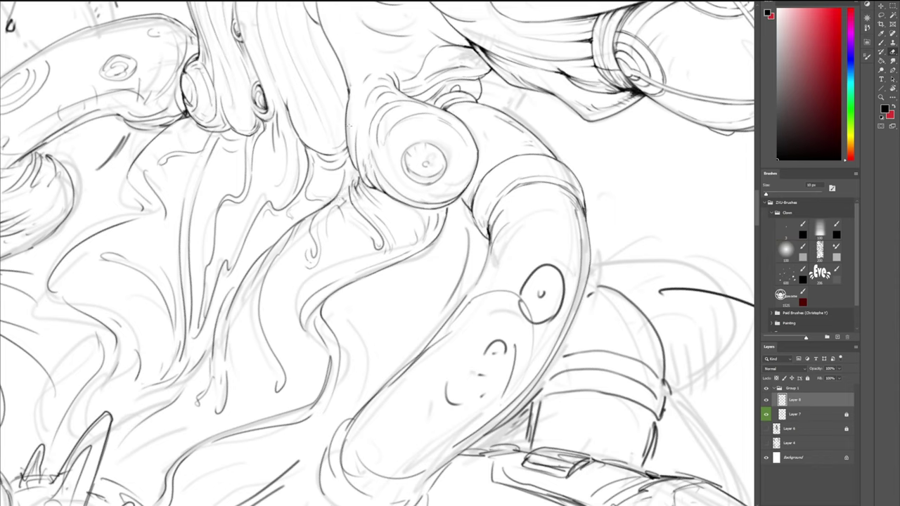
{"action": "key", "text": "b"}
{"action": "key", "text": "e"}
{"action": "key", "text": "b"}
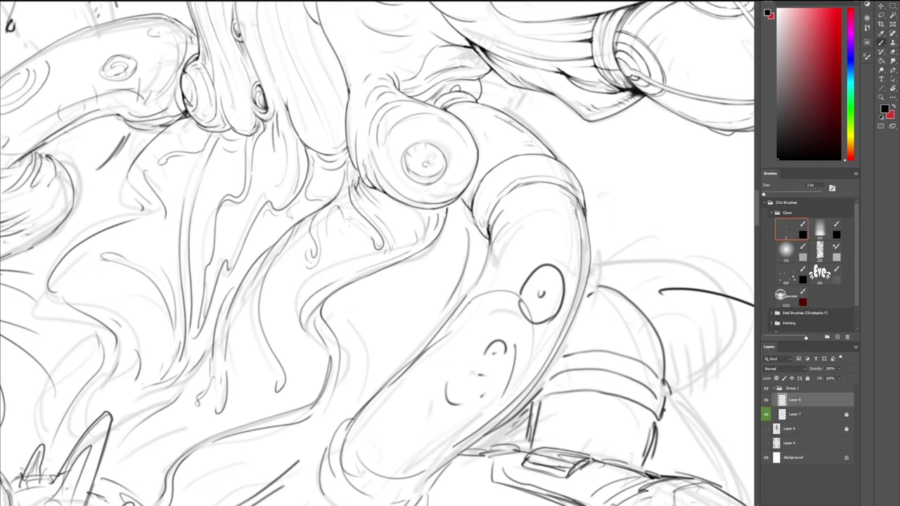
- Ink fold lines and a narrow oval hollow on the hanging strand below the round joint, undoing unwanted strokes
{"action": "left_click_drag", "start_coordinate": [341, 227], "coordinate": [343, 216]}
{"action": "scroll", "coordinate": [313, 211], "scroll_direction": "down", "scroll_amount": 5}
{"action": "left_click_drag", "start_coordinate": [318, 223], "coordinate": [317, 217]}
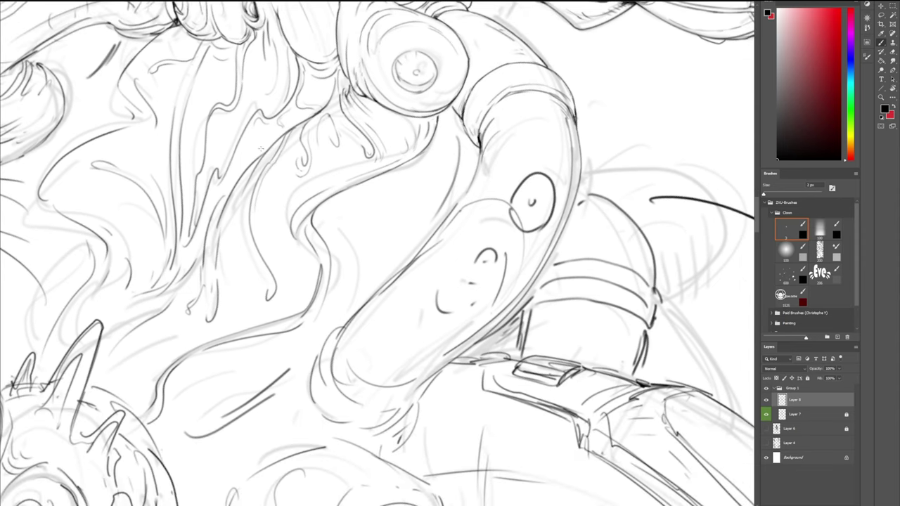
{"action": "mouse_move", "coordinate": [256, 161]}
{"action": "left_mouse_down"}
{"action": "mouse_move", "coordinate": [242, 191]}
{"action": "mouse_move", "coordinate": [255, 161]}
{"action": "mouse_move", "coordinate": [247, 180]}
{"action": "left_mouse_up"}
{"action": "key", "text": "ctrl+z"}
{"action": "left_click_drag", "start_coordinate": [295, 80], "coordinate": [292, 159]}
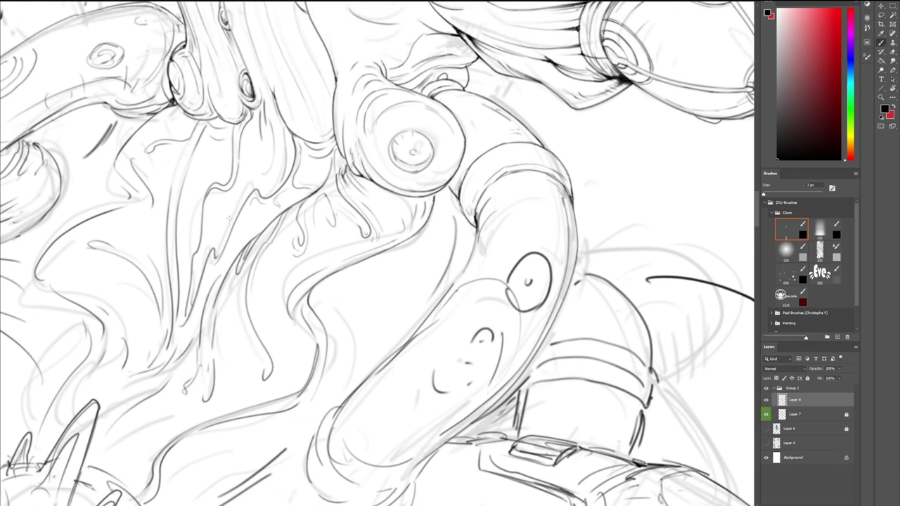
{"action": "mouse_move", "coordinate": [231, 216]}
{"action": "left_mouse_down"}
{"action": "mouse_move", "coordinate": [254, 185]}
{"action": "mouse_move", "coordinate": [308, 183]}
{"action": "mouse_move", "coordinate": [297, 183]}
{"action": "mouse_move", "coordinate": [331, 159]}
{"action": "left_mouse_up"}
{"action": "key", "text": "ctrl+z"}
{"action": "key", "text": "ctrl+z"}
- Add contour strokes to the layered flank folds between the back ridge and the round joint
{"action": "scroll", "coordinate": [338, 124], "scroll_direction": "up", "scroll_amount": 3}
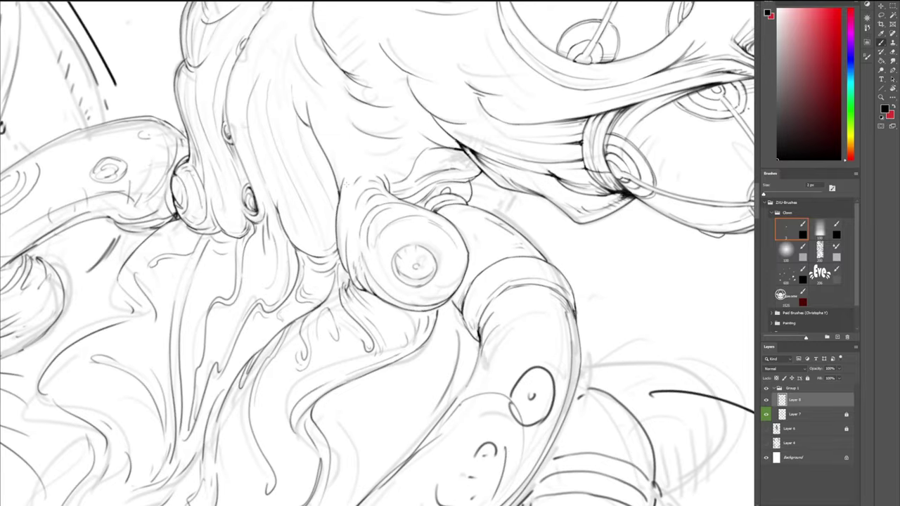
{"action": "scroll", "coordinate": [369, 110], "scroll_direction": "up", "scroll_amount": 3}
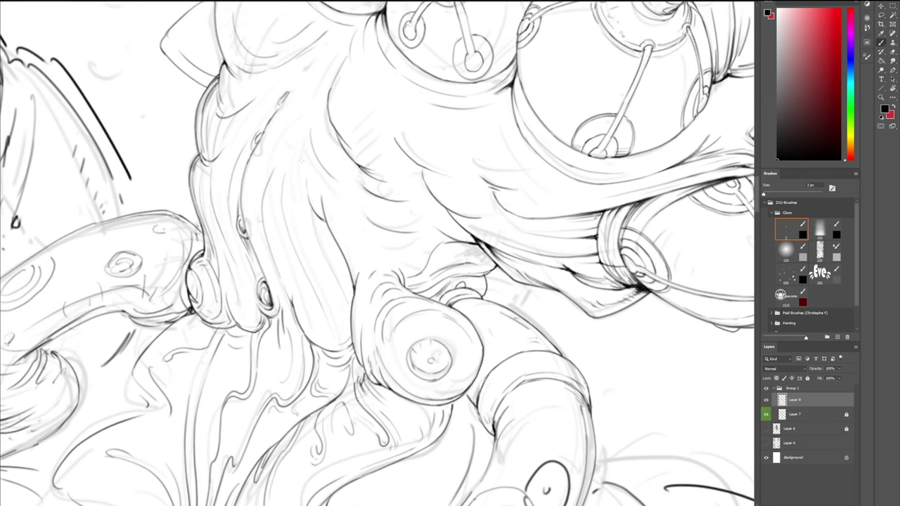
{"action": "left_click_drag", "start_coordinate": [325, 121], "coordinate": [322, 235]}
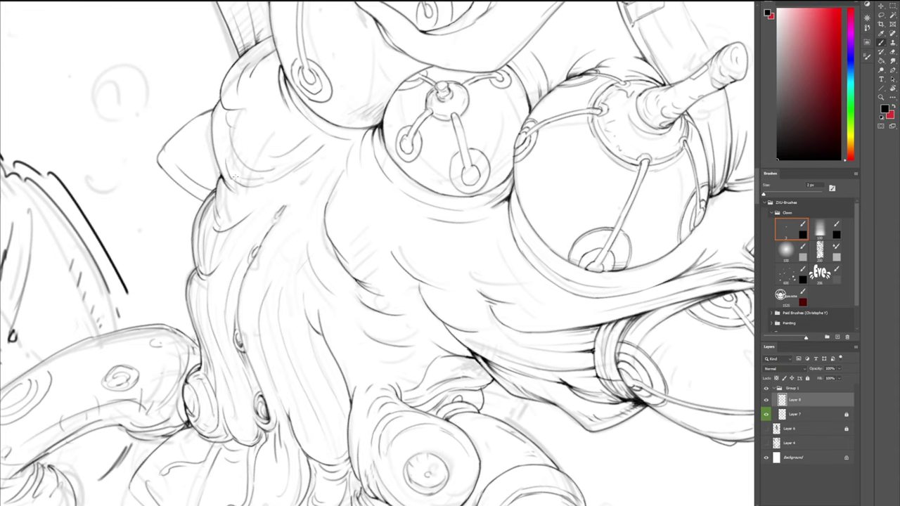
{"action": "left_click_drag", "start_coordinate": [257, 284], "coordinate": [298, 159]}
{"action": "mouse_move", "coordinate": [301, 267]}
{"action": "left_mouse_down"}
{"action": "mouse_move", "coordinate": [297, 255]}
{"action": "mouse_move", "coordinate": [301, 266]}
{"action": "left_mouse_up"}
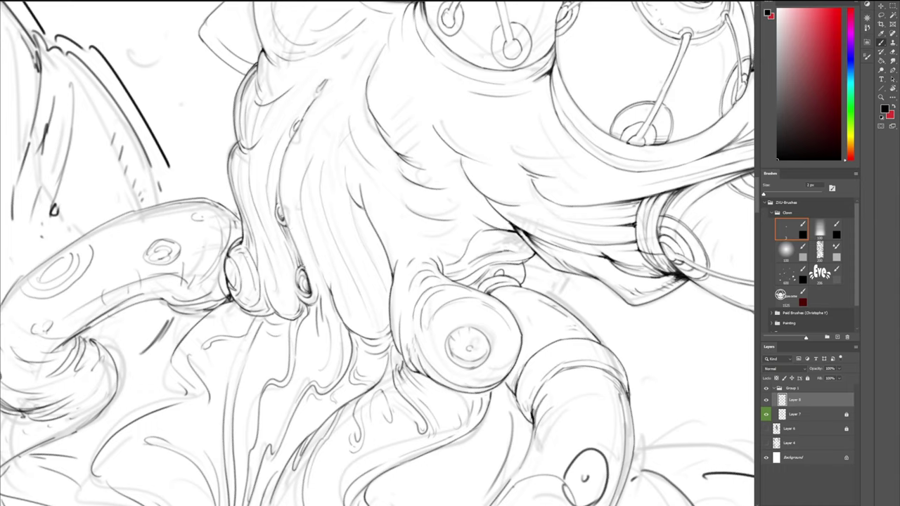
{"action": "mouse_move", "coordinate": [303, 268]}
{"action": "left_mouse_down"}
{"action": "mouse_move", "coordinate": [308, 274]}
{"action": "mouse_move", "coordinate": [295, 278]}
{"action": "mouse_move", "coordinate": [302, 291]}
{"action": "left_mouse_up"}
{"action": "left_click_drag", "start_coordinate": [277, 348], "coordinate": [292, 251]}
- Redraw the narrow drip contour between the hanging strands, undoing strokes until the curve fits
{"action": "key", "text": "e"}
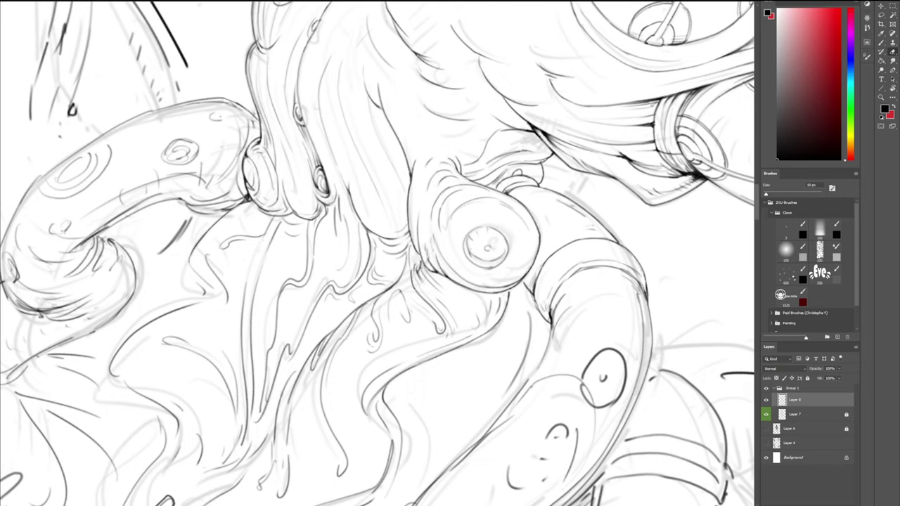
{"action": "key", "text": "b"}
{"action": "key", "text": "z"}
{"action": "key", "text": "b"}
{"action": "mouse_move", "coordinate": [328, 302]}
{"action": "left_mouse_down"}
{"action": "mouse_move", "coordinate": [325, 329]}
{"action": "mouse_move", "coordinate": [335, 310]}
{"action": "mouse_move", "coordinate": [297, 356]}
{"action": "left_mouse_up"}
{"action": "key", "text": "ctrl+z"}
{"action": "left_click_drag", "start_coordinate": [321, 306], "coordinate": [293, 359]}
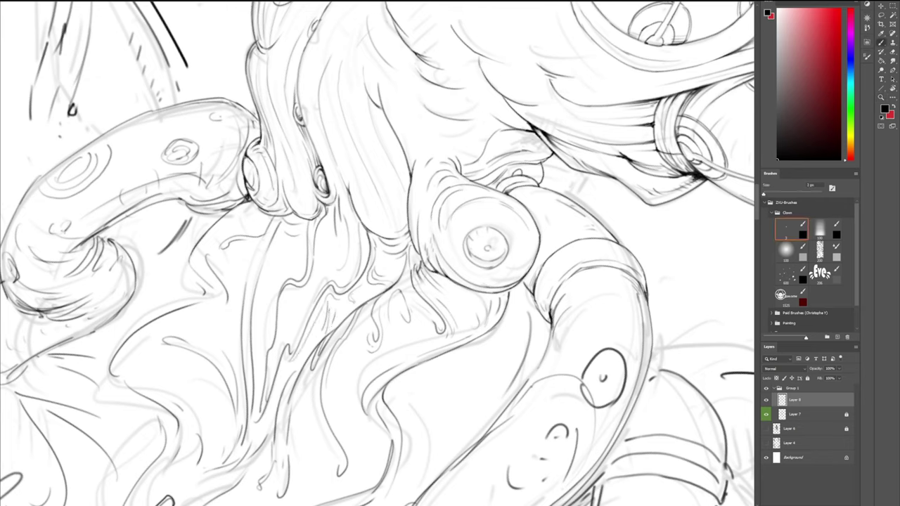
{"action": "key", "text": "ctrl+z"}
{"action": "left_click_drag", "start_coordinate": [315, 316], "coordinate": [294, 358]}
- Darken the junction where the hanging strands converge and add contour strokes to the fold below it
{"action": "left_click_drag", "start_coordinate": [350, 350], "coordinate": [408, 212]}
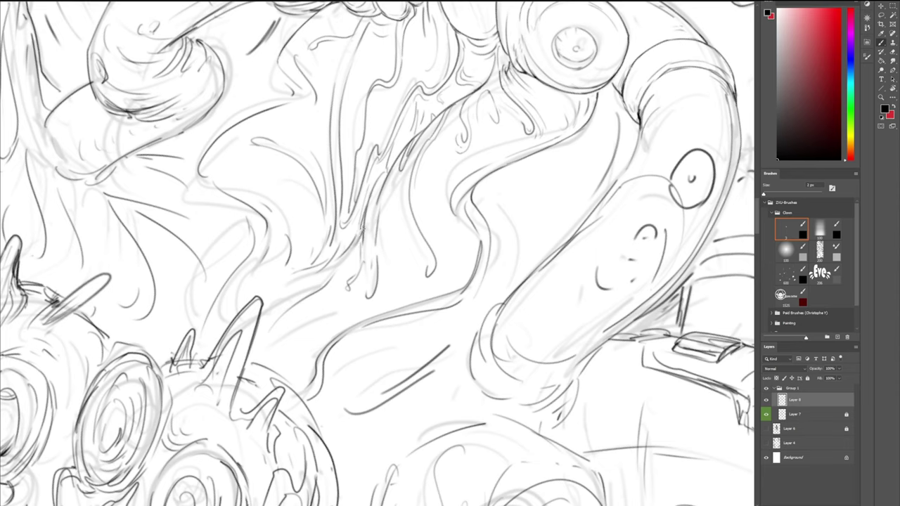
{"action": "mouse_move", "coordinate": [362, 227]}
{"action": "left_mouse_down"}
{"action": "mouse_move", "coordinate": [368, 194]}
{"action": "mouse_move", "coordinate": [358, 243]}
{"action": "left_mouse_up"}
{"action": "key", "text": "e"}
{"action": "key", "text": "b"}
{"action": "left_click_drag", "start_coordinate": [273, 288], "coordinate": [307, 267]}
- Unlock Layer 7, lower its opacity to fade the rough sketch, lock it again, and reselect the line-art layer above
{"action": "left_click", "coordinate": [799, 416]}
{"action": "left_click", "coordinate": [808, 378]}
{"action": "left_click_drag", "start_coordinate": [813, 369], "coordinate": [808, 370]}
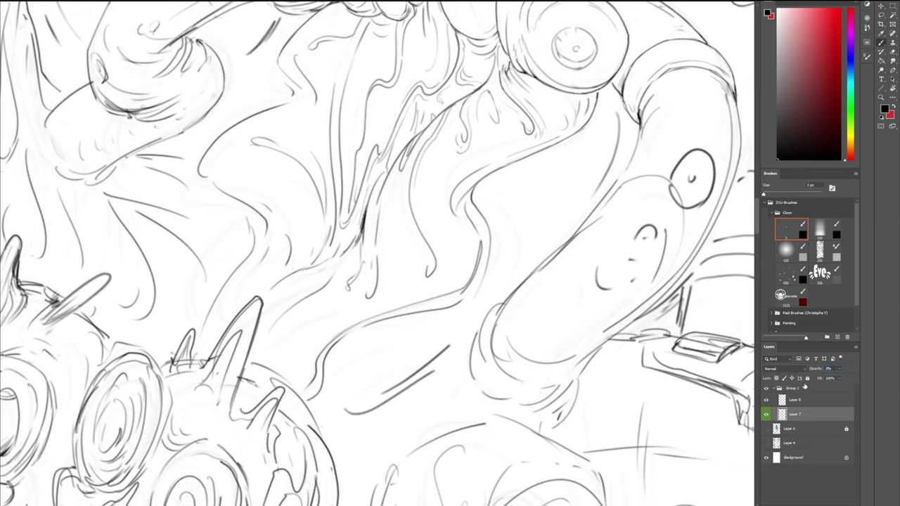
{"action": "left_click", "coordinate": [807, 378]}
{"action": "left_click", "coordinate": [796, 402]}
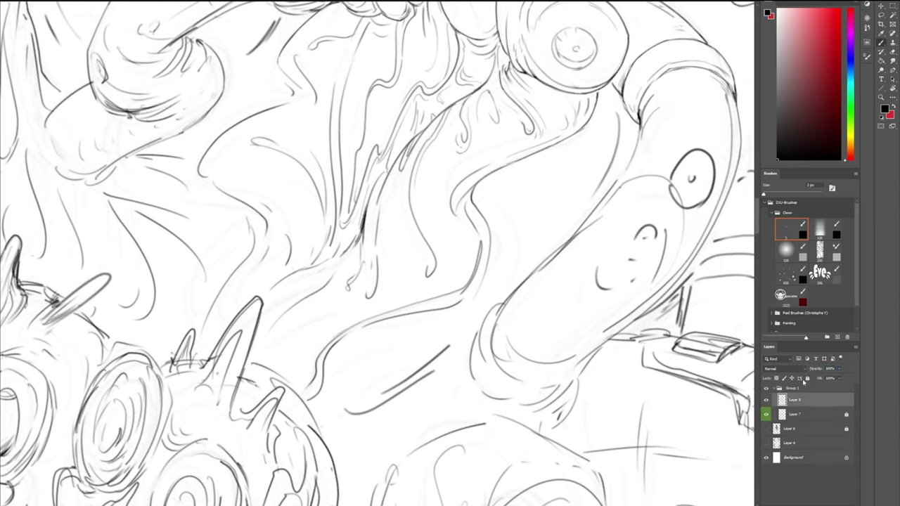
- Erase the small drip tip beneath the strand junction and redraw the drip ends with the fine brush
{"action": "key", "text": "]"}
{"action": "key", "text": "]"}
{"action": "key", "text": "]"}
{"action": "key", "text": "]"}
{"action": "key", "text": "]"}
{"action": "key", "text": "]"}
{"action": "key", "text": "]"}
{"action": "key", "text": "]"}
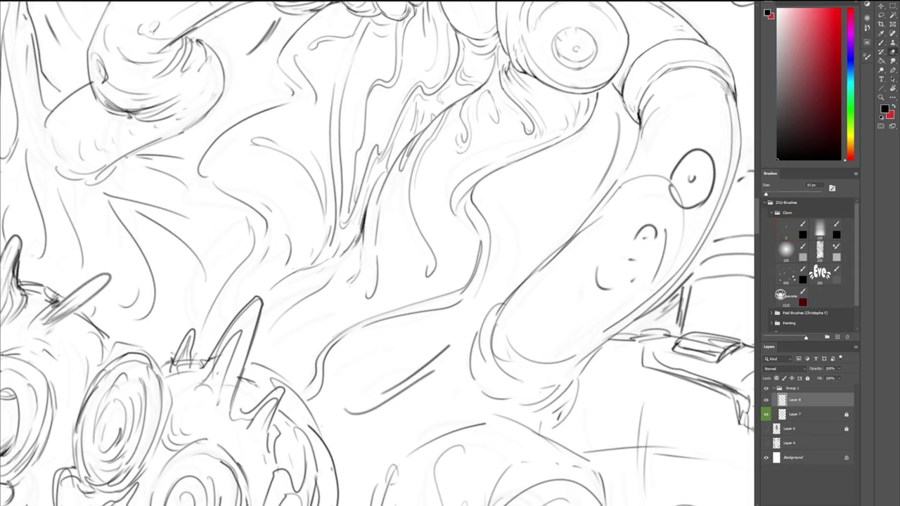
{"action": "left_click", "coordinate": [789, 229]}
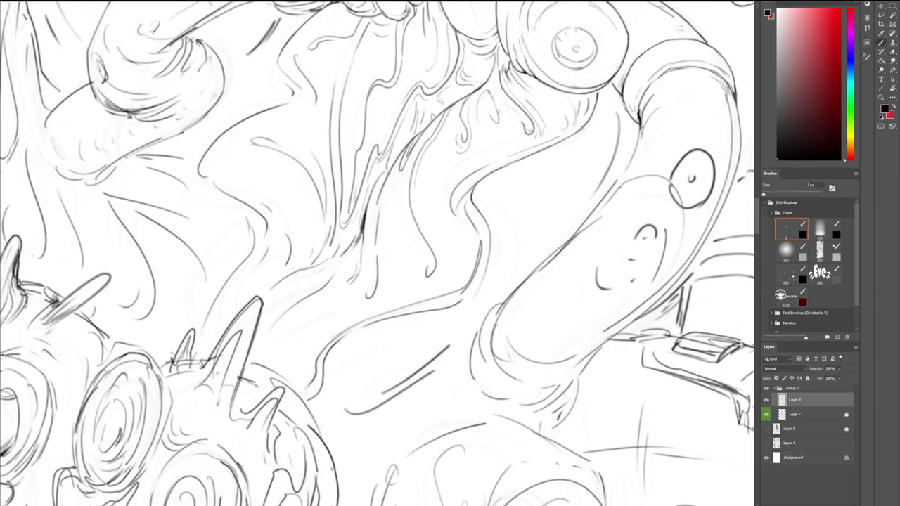
{"action": "mouse_move", "coordinate": [355, 272]}
{"action": "left_mouse_down"}
{"action": "mouse_move", "coordinate": [341, 289]}
{"action": "mouse_move", "coordinate": [354, 282]}
{"action": "mouse_move", "coordinate": [367, 305]}
{"action": "left_mouse_up"}
- Clean up the upper part of the longer drip with the Eraser and redraw its contour up to the strand
{"action": "key", "text": "bracketright"}
{"action": "key", "text": "bracketright"}
{"action": "key", "text": "bracketright"}
{"action": "key", "text": "bracketright"}
{"action": "key", "text": "bracketright"}
{"action": "key", "text": "bracketright"}
{"action": "key", "text": "bracketright"}
{"action": "key", "text": "bracketright"}
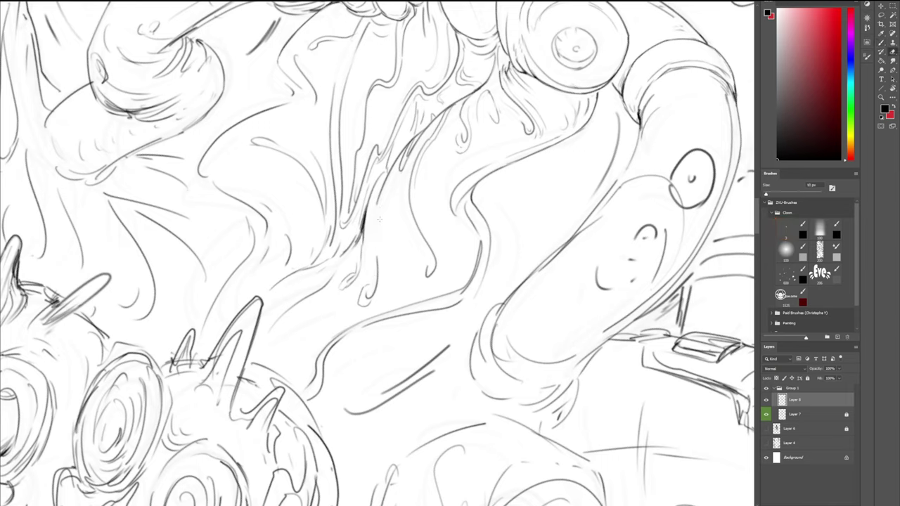
{"action": "key", "text": "bracketleft"}
{"action": "key", "text": "bracketleft"}
{"action": "key", "text": "bracketleft"}
{"action": "key", "text": "bracketleft"}
{"action": "key", "text": "bracketleft"}
{"action": "key", "text": "bracketleft"}
{"action": "key", "text": "bracketleft"}
{"action": "key", "text": "bracketleft"}
{"action": "left_click_drag", "start_coordinate": [379, 177], "coordinate": [389, 169]}
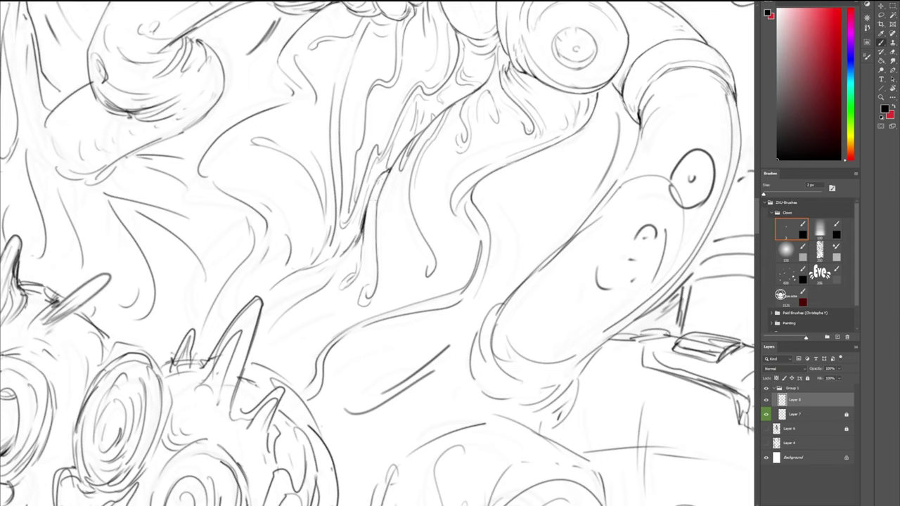
- Redraw the inner contour of the long drip and round off the curled tip of the neighbouring drip
{"action": "left_click_drag", "start_coordinate": [378, 185], "coordinate": [372, 209]}
{"action": "key", "text": "e"}
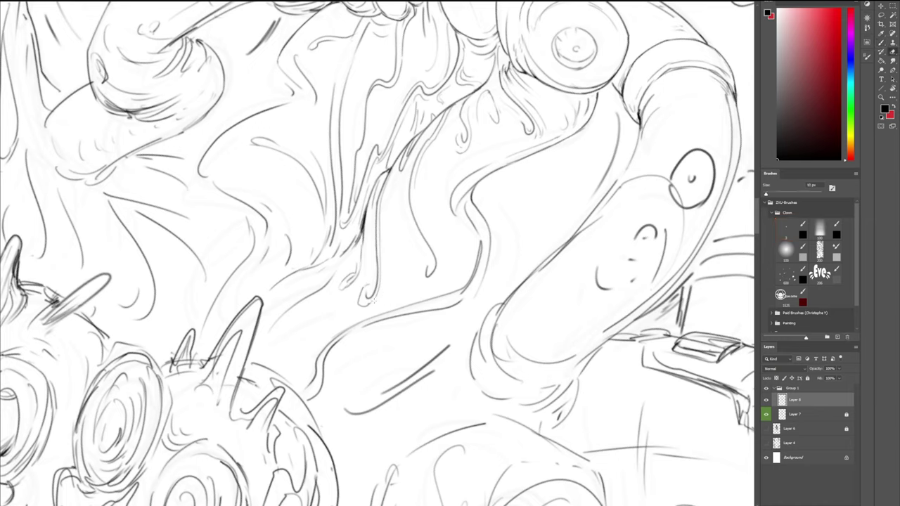
{"action": "key", "text": "b"}
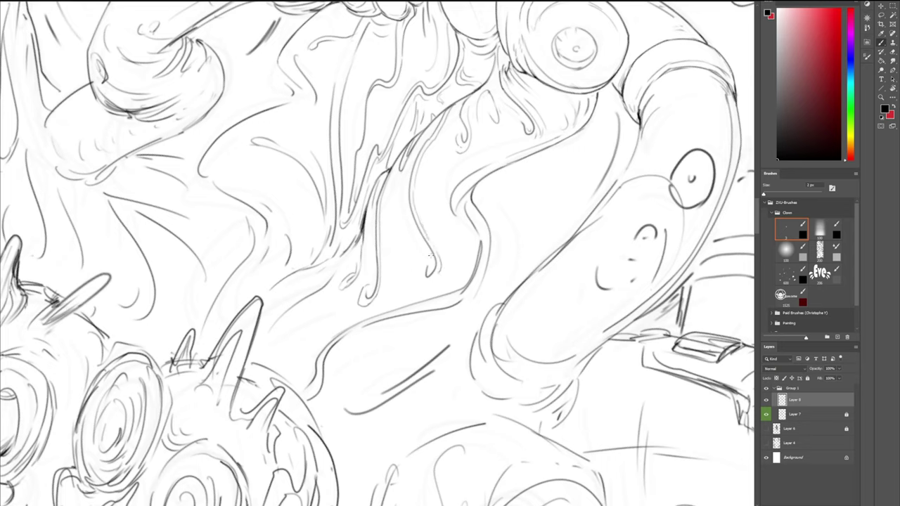
{"action": "mouse_move", "coordinate": [431, 262]}
{"action": "left_mouse_down"}
{"action": "mouse_move", "coordinate": [421, 276]}
{"action": "mouse_move", "coordinate": [429, 269]}
{"action": "left_mouse_up"}
{"action": "key", "text": "e"}
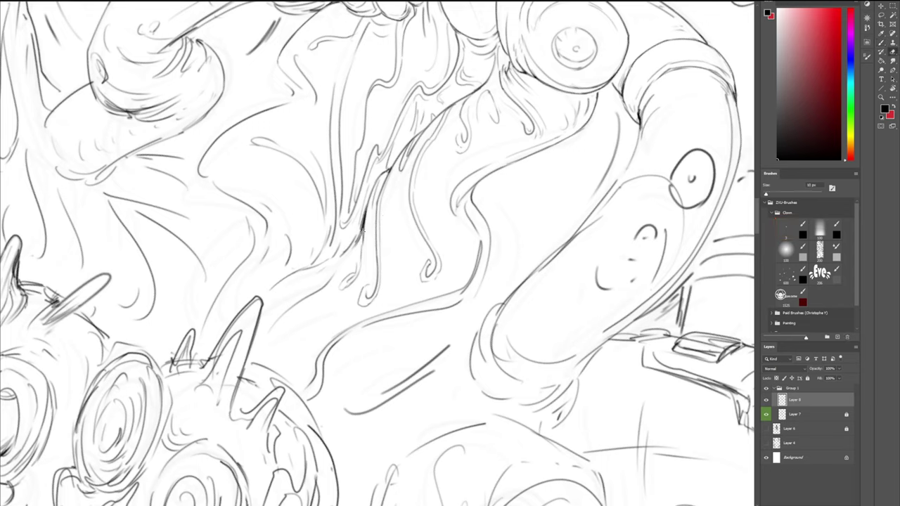
- Erase the heavy overlap along the strand junction above the drips and redraw it with thinner lines
{"action": "mouse_move", "coordinate": [363, 232]}
{"action": "left_mouse_down"}
{"action": "mouse_move", "coordinate": [353, 249]}
{"action": "mouse_move", "coordinate": [359, 270]}
{"action": "mouse_move", "coordinate": [352, 246]}
{"action": "mouse_move", "coordinate": [361, 229]}
{"action": "mouse_move", "coordinate": [341, 257]}
{"action": "mouse_move", "coordinate": [361, 234]}
{"action": "mouse_move", "coordinate": [362, 209]}
{"action": "left_mouse_up"}
{"action": "key", "text": "b"}
{"action": "key", "text": "e"}
{"action": "key", "text": "b"}
{"action": "key", "text": "e"}
{"action": "key", "text": "b"}
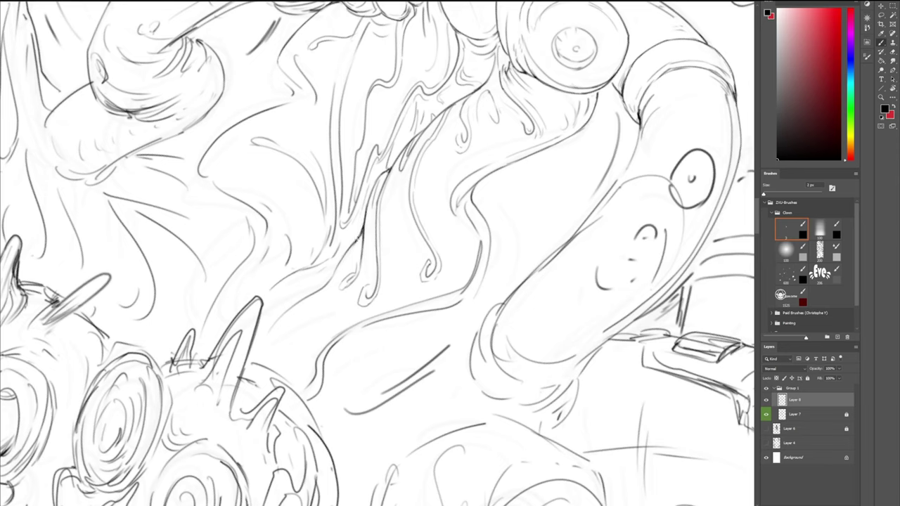
- Draw a cleaner fold contour below the strand junction and add a line along the hanging strand leading into it
{"action": "left_click_drag", "start_coordinate": [348, 255], "coordinate": [361, 233]}
{"action": "mouse_move", "coordinate": [329, 284]}
{"action": "left_mouse_down"}
{"action": "mouse_move", "coordinate": [345, 252]}
{"action": "mouse_move", "coordinate": [335, 254]}
{"action": "mouse_move", "coordinate": [357, 236]}
{"action": "left_mouse_up"}
{"action": "key", "text": "ctrl+z"}
{"action": "key", "text": "ctrl+z"}
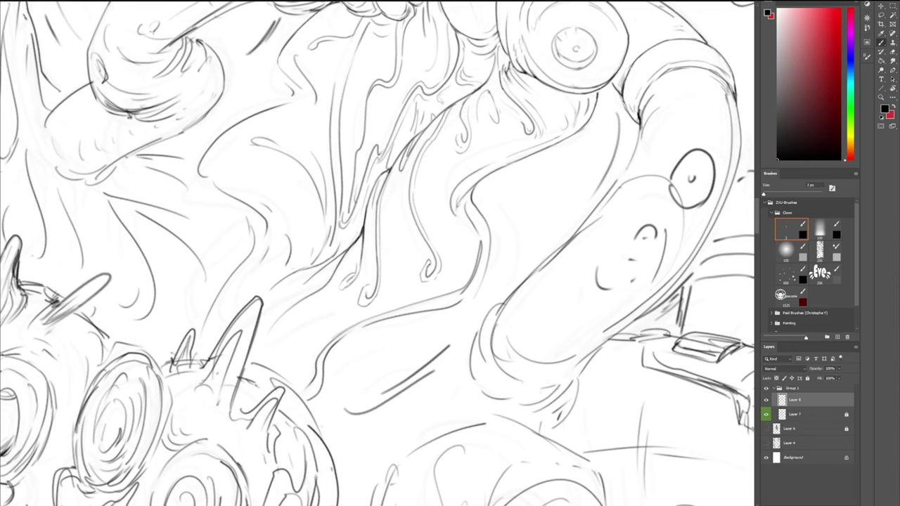
{"action": "mouse_move", "coordinate": [368, 97]}
{"action": "left_mouse_down"}
{"action": "mouse_move", "coordinate": [360, 203]}
{"action": "mouse_move", "coordinate": [347, 240]}
{"action": "left_mouse_up"}
{"action": "key", "text": "ctrl+z"}
{"action": "left_click_drag", "start_coordinate": [355, 187], "coordinate": [350, 232]}
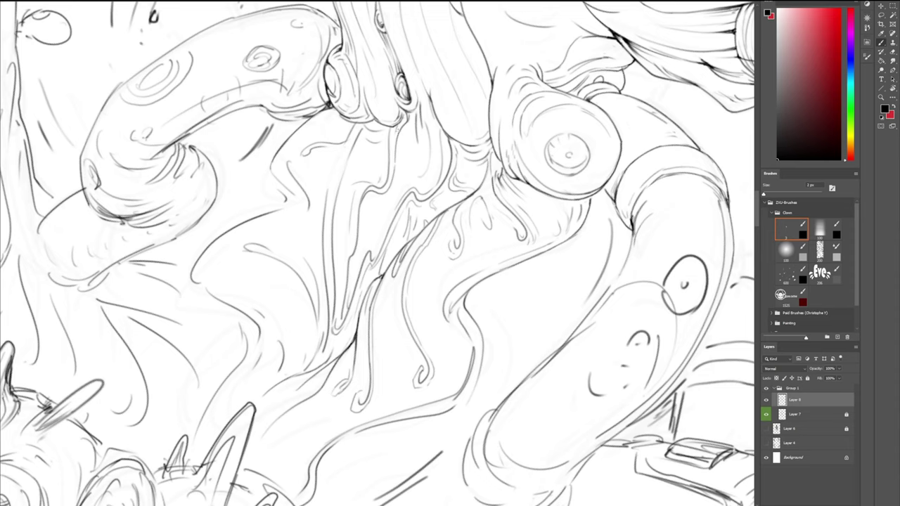
- Add short contour strokes to the torso folds and to the hanging strands beneath them
{"action": "left_click_drag", "start_coordinate": [360, 134], "coordinate": [367, 121]}
{"action": "left_click_drag", "start_coordinate": [535, 131], "coordinate": [555, 68]}
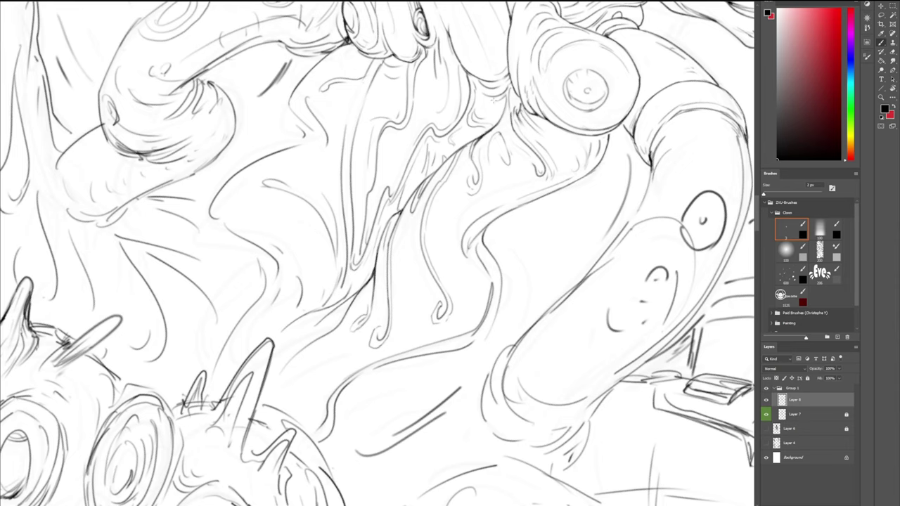
{"action": "left_click_drag", "start_coordinate": [494, 102], "coordinate": [509, 93]}
{"action": "left_click_drag", "start_coordinate": [350, 93], "coordinate": [360, 88]}
{"action": "left_click_drag", "start_coordinate": [328, 126], "coordinate": [334, 143]}
{"action": "left_click_drag", "start_coordinate": [378, 195], "coordinate": [414, 93]}
{"action": "left_click_drag", "start_coordinate": [369, 168], "coordinate": [361, 201]}
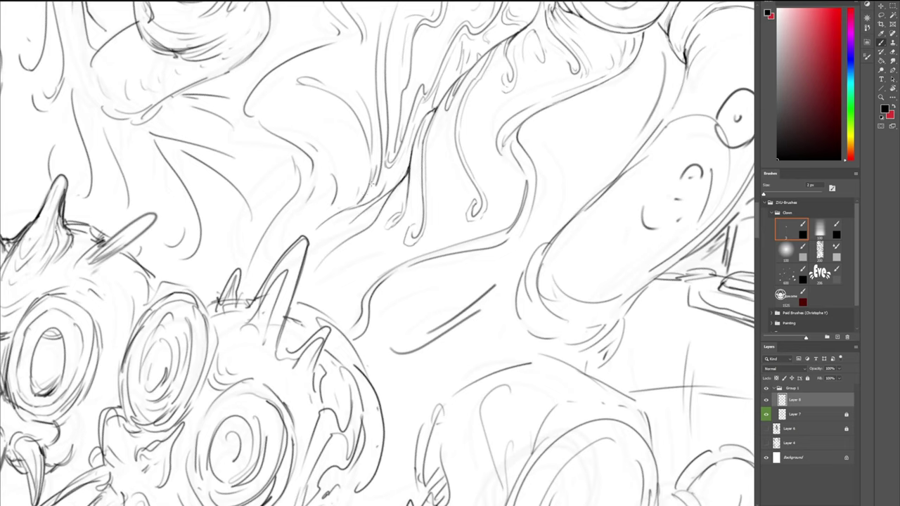
- Draw the curved fold line beside the converging strands and close their lower tip with a short stroke
{"action": "left_click_drag", "start_coordinate": [376, 137], "coordinate": [379, 174]}
{"action": "key", "text": "ctrl+z"}
{"action": "left_click_drag", "start_coordinate": [376, 139], "coordinate": [370, 191]}
{"action": "left_click_drag", "start_coordinate": [390, 170], "coordinate": [399, 161]}
{"action": "key", "text": "e"}
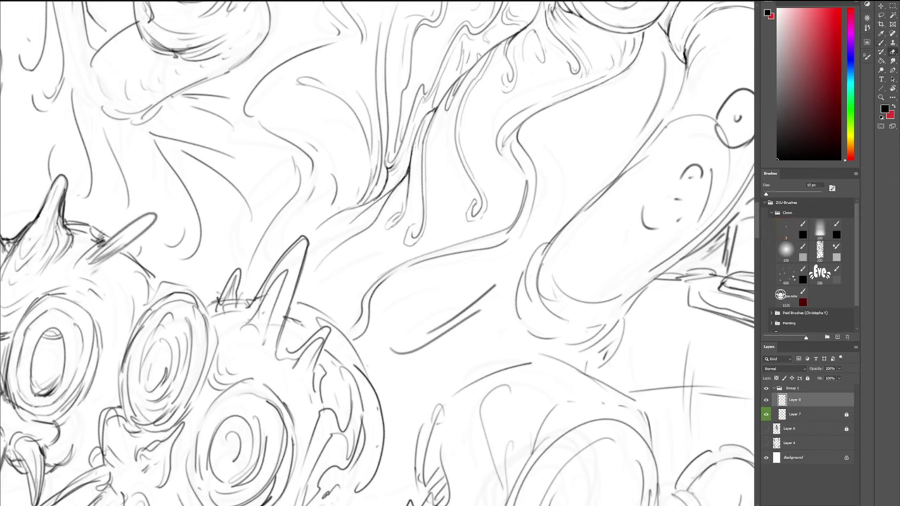
- Lighten the tall horn on the front skull with the Eraser and redraw its edges down to the base
{"action": "mouse_move", "coordinate": [264, 294]}
{"action": "left_mouse_down"}
{"action": "mouse_move", "coordinate": [273, 279]}
{"action": "mouse_move", "coordinate": [255, 307]}
{"action": "left_mouse_up"}
{"action": "mouse_move", "coordinate": [292, 250]}
{"action": "left_mouse_down"}
{"action": "mouse_move", "coordinate": [270, 278]}
{"action": "mouse_move", "coordinate": [261, 316]}
{"action": "left_mouse_up"}
{"action": "left_click_drag", "start_coordinate": [303, 255], "coordinate": [278, 345]}
{"action": "key", "text": "b"}
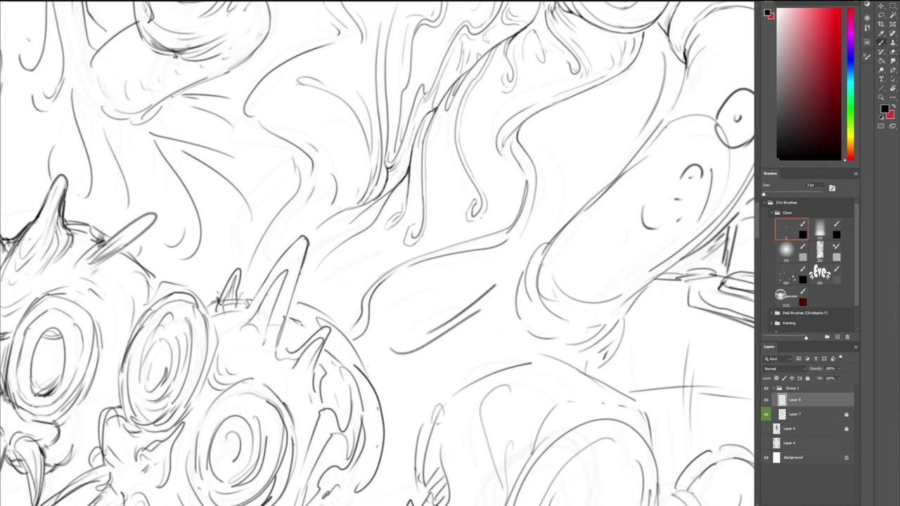
{"action": "key", "text": "ctrl+z"}
{"action": "left_click_drag", "start_coordinate": [287, 304], "coordinate": [283, 326]}
- Erase the rough lines inside and below the small horn beside the front skull's tall horn and redraw its base
{"action": "key", "text": "e"}
{"action": "mouse_move", "coordinate": [227, 291]}
{"action": "left_mouse_down"}
{"action": "mouse_move", "coordinate": [218, 311]}
{"action": "mouse_move", "coordinate": [224, 287]}
{"action": "mouse_move", "coordinate": [221, 295]}
{"action": "mouse_move", "coordinate": [233, 296]}
{"action": "mouse_move", "coordinate": [234, 274]}
{"action": "left_mouse_up"}
{"action": "key", "text": "b"}
{"action": "key", "text": "e"}
{"action": "mouse_move", "coordinate": [233, 310]}
{"action": "left_mouse_down"}
{"action": "mouse_move", "coordinate": [236, 295]}
{"action": "mouse_move", "coordinate": [244, 299]}
{"action": "left_mouse_up"}
{"action": "key", "text": "b"}
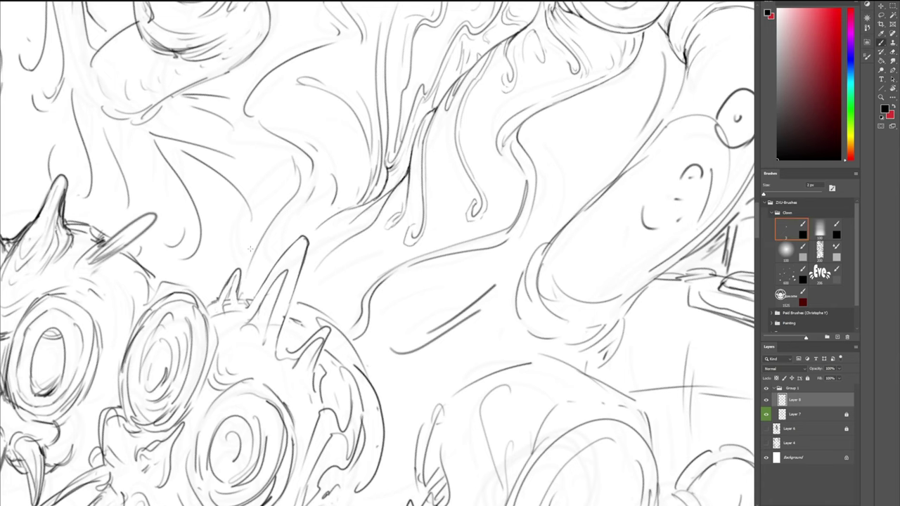
- Erase the heavy sketch lines along both edges of the tallest horn on the rear skull
{"action": "mouse_move", "coordinate": [250, 249]}
{"action": "left_mouse_down"}
{"action": "mouse_move", "coordinate": [340, 310]}
{"action": "mouse_move", "coordinate": [432, 266]}
{"action": "left_mouse_up"}
{"action": "key", "text": "e"}
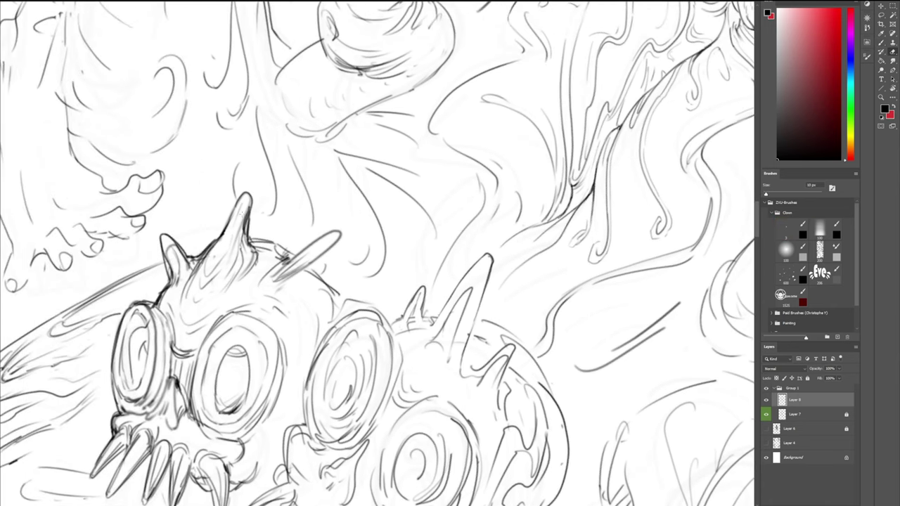
{"action": "left_click_drag", "start_coordinate": [223, 241], "coordinate": [239, 201]}
{"action": "mouse_move", "coordinate": [219, 239]}
{"action": "left_mouse_down"}
{"action": "mouse_move", "coordinate": [206, 260]}
{"action": "mouse_move", "coordinate": [210, 250]}
{"action": "left_mouse_up"}
{"action": "left_click_drag", "start_coordinate": [187, 286], "coordinate": [205, 254]}
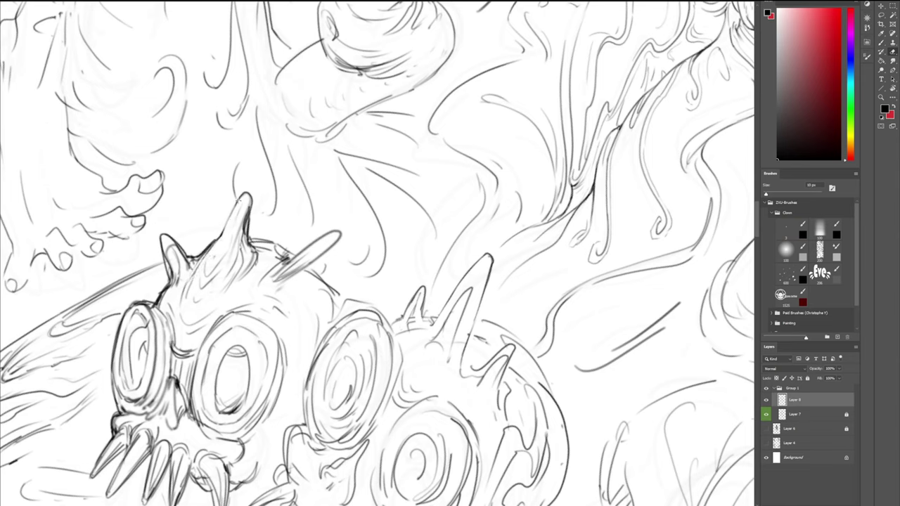
{"action": "left_click_drag", "start_coordinate": [250, 199], "coordinate": [236, 243]}
{"action": "key", "text": "ctrl+z"}
{"action": "left_click_drag", "start_coordinate": [250, 198], "coordinate": [250, 274]}
{"action": "key", "text": "ctrl+z"}
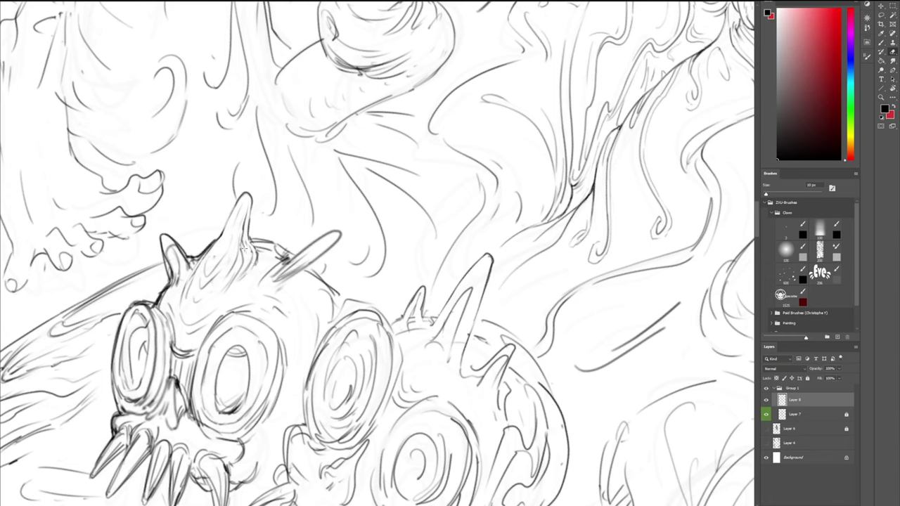
{"action": "mouse_move", "coordinate": [250, 232]}
{"action": "left_mouse_down"}
{"action": "mouse_move", "coordinate": [260, 251]}
{"action": "mouse_move", "coordinate": [252, 240]}
{"action": "mouse_move", "coordinate": [254, 269]}
{"action": "left_mouse_up"}
{"action": "key", "text": "b"}
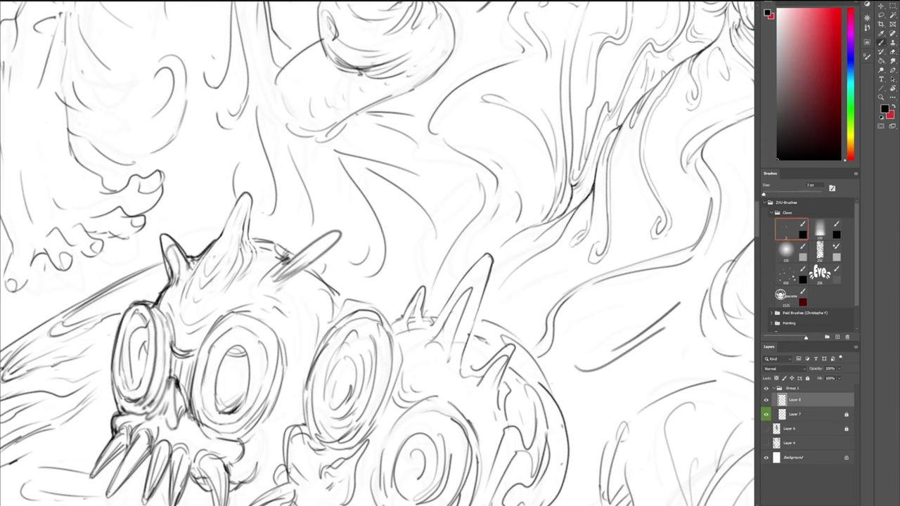
- Redraw the right edge and base of the rear skull's tallest horn with fine brush strokes
{"action": "left_click_drag", "start_coordinate": [245, 238], "coordinate": [258, 264]}
{"action": "mouse_move", "coordinate": [248, 204]}
{"action": "left_mouse_down"}
{"action": "mouse_move", "coordinate": [243, 196]}
{"action": "mouse_move", "coordinate": [248, 239]}
{"action": "left_mouse_up"}
{"action": "key", "text": "bracketright"}
{"action": "key", "text": "bracketright"}
{"action": "key", "text": "bracketright"}
{"action": "key", "text": "bracketright"}
{"action": "key", "text": "bracketright"}
{"action": "key", "text": "bracketright"}
{"action": "key", "text": "bracketright"}
{"action": "key", "text": "bracketright"}
{"action": "key", "text": "b"}
{"action": "mouse_move", "coordinate": [249, 224]}
{"action": "left_mouse_down"}
{"action": "mouse_move", "coordinate": [240, 251]}
{"action": "mouse_move", "coordinate": [228, 217]}
{"action": "mouse_move", "coordinate": [250, 224]}
{"action": "left_mouse_up"}
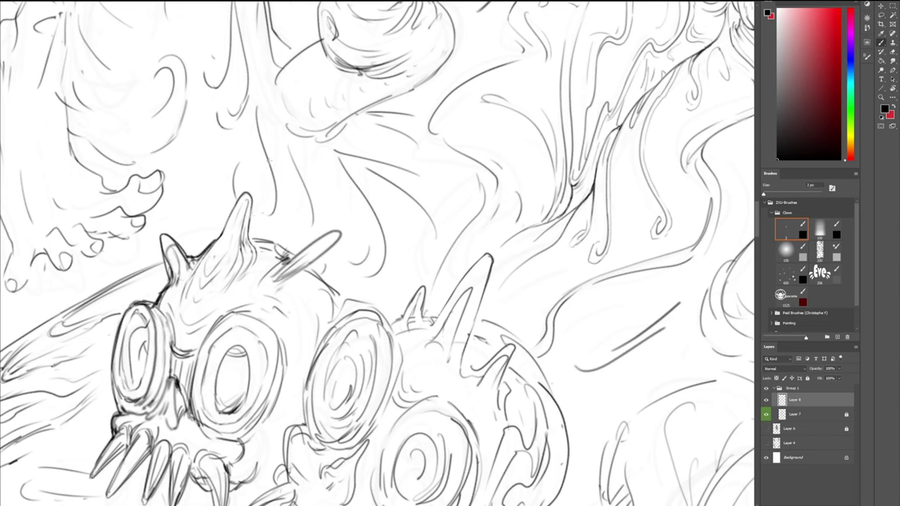
- Clean up the left edge of the rear skull's tallest horn by alternately erasing dark lines and redrawing them thinner
{"action": "key", "text": "e"}
{"action": "key", "text": "b"}
{"action": "key", "text": "e"}
{"action": "key", "text": "b"}
{"action": "key", "text": "e"}
{"action": "left_click_drag", "start_coordinate": [229, 222], "coordinate": [223, 235]}
{"action": "key", "text": "b"}
{"action": "key", "text": "e"}
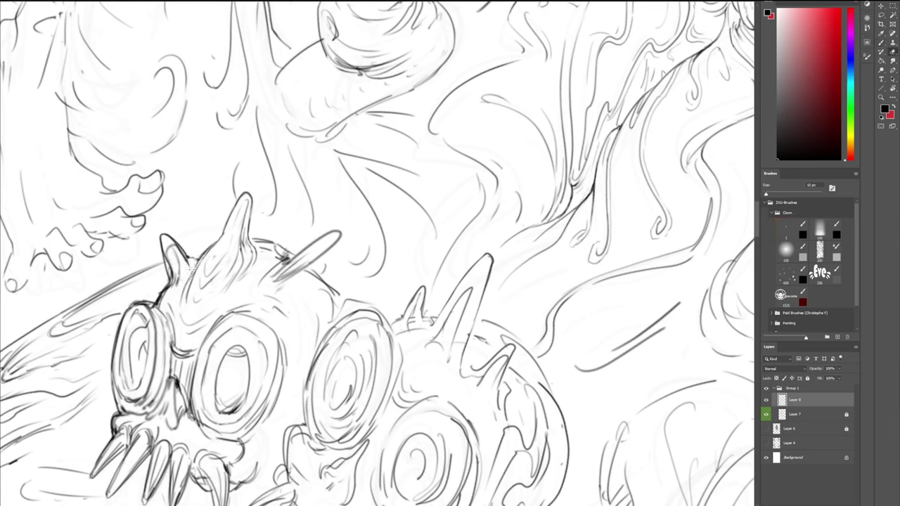
- Erase the dark lines inside the rear skull's small left horn and redraw its base contour
{"action": "key", "text": "b"}
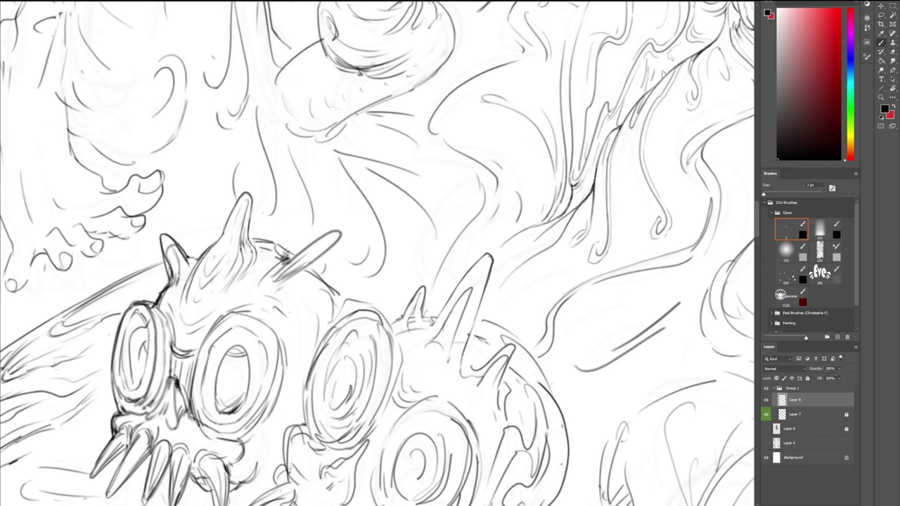
{"action": "key", "text": "e"}
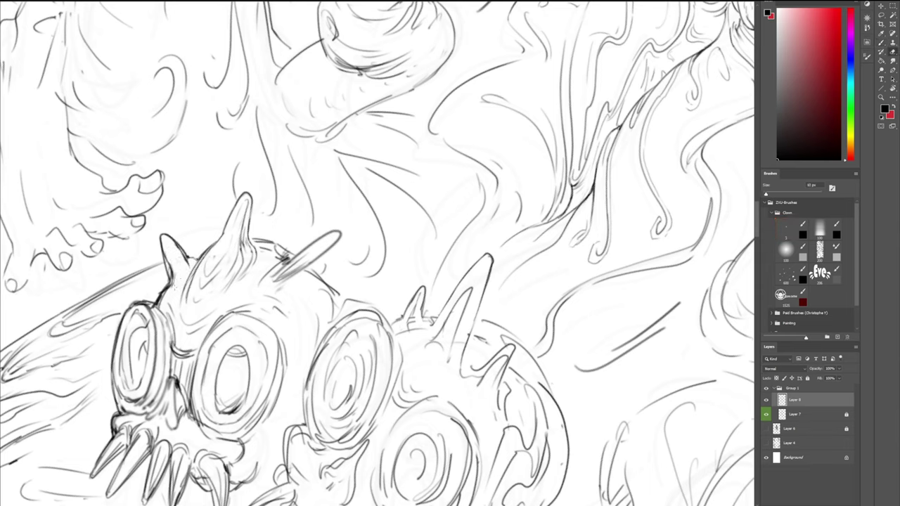
{"action": "mouse_move", "coordinate": [177, 276]}
{"action": "left_mouse_down"}
{"action": "mouse_move", "coordinate": [174, 291]}
{"action": "mouse_move", "coordinate": [159, 295]}
{"action": "mouse_move", "coordinate": [171, 286]}
{"action": "mouse_move", "coordinate": [160, 283]}
{"action": "mouse_move", "coordinate": [172, 274]}
{"action": "mouse_move", "coordinate": [164, 246]}
{"action": "mouse_move", "coordinate": [170, 278]}
{"action": "left_mouse_up"}
{"action": "key", "text": "b"}
{"action": "key", "text": "e"}
{"action": "key", "text": "b"}
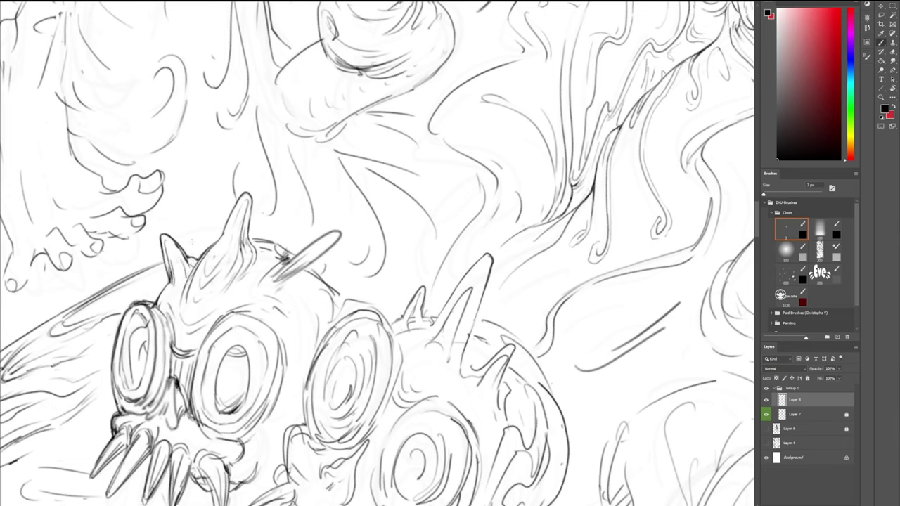
- Erase the heavy lines of the rear skull's slender right horn and redraw its lower edge and base
{"action": "key", "text": "e"}
{"action": "left_click_drag", "start_coordinate": [281, 269], "coordinate": [317, 245]}
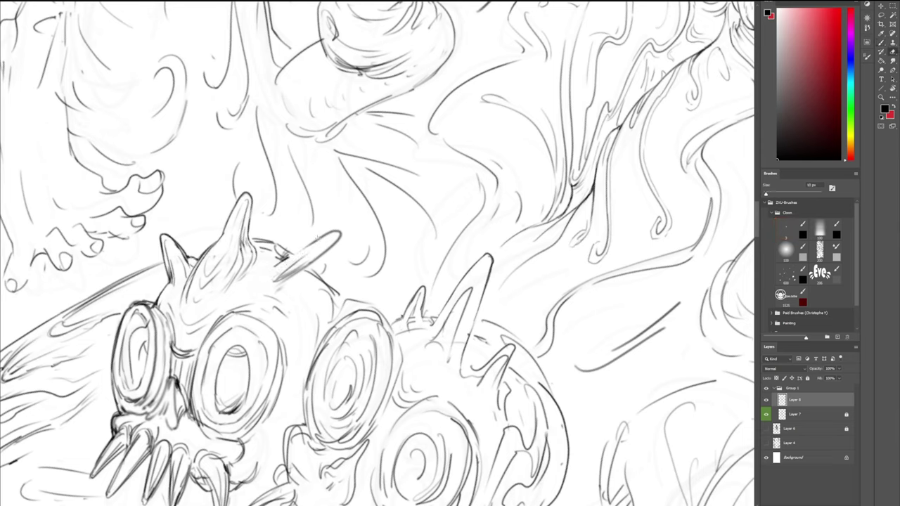
{"action": "mouse_move", "coordinate": [300, 283]}
{"action": "left_mouse_down"}
{"action": "mouse_move", "coordinate": [318, 255]}
{"action": "mouse_move", "coordinate": [313, 266]}
{"action": "left_mouse_up"}
{"action": "key", "text": "b"}
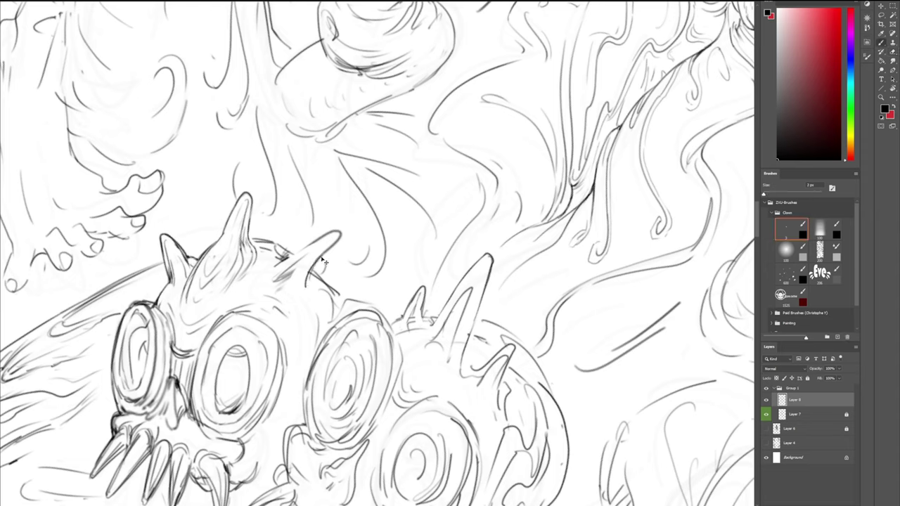
{"action": "mouse_move", "coordinate": [308, 268]}
{"action": "left_mouse_down"}
{"action": "mouse_move", "coordinate": [301, 281]}
{"action": "mouse_move", "coordinate": [320, 255]}
{"action": "mouse_move", "coordinate": [310, 281]}
{"action": "mouse_move", "coordinate": [314, 257]}
{"action": "mouse_move", "coordinate": [285, 261]}
{"action": "left_mouse_up"}
- Rotate the canvas and refine the slender horn with inner contour strokes from its tip to its base
{"action": "key", "text": "r"}
{"action": "left_click_drag", "start_coordinate": [420, 207], "coordinate": [341, 156]}
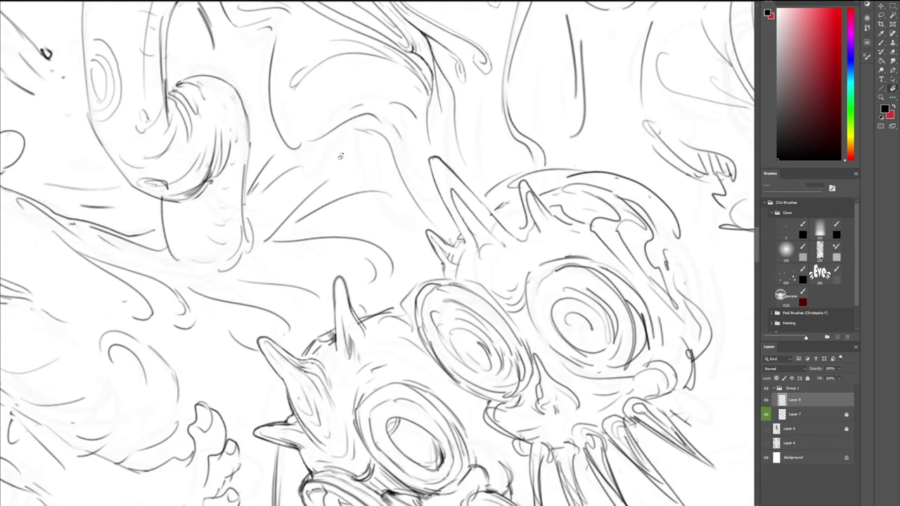
{"action": "key", "text": "b"}
{"action": "mouse_move", "coordinate": [335, 300]}
{"action": "left_mouse_down"}
{"action": "mouse_move", "coordinate": [344, 353]}
{"action": "mouse_move", "coordinate": [353, 347]}
{"action": "mouse_move", "coordinate": [358, 357]}
{"action": "left_mouse_up"}
{"action": "key", "text": "e"}
{"action": "key", "text": "b"}
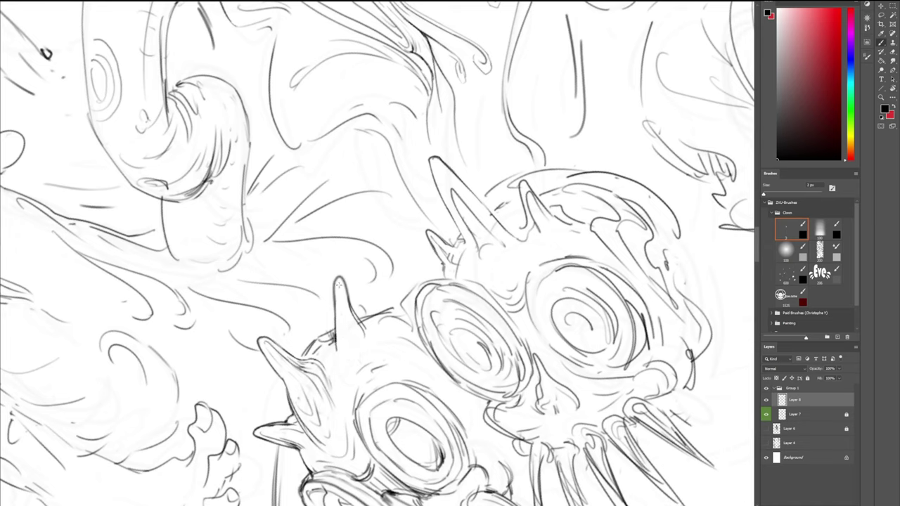
{"action": "left_click_drag", "start_coordinate": [339, 284], "coordinate": [337, 342]}
{"action": "mouse_move", "coordinate": [344, 296]}
{"action": "left_mouse_down"}
{"action": "mouse_move", "coordinate": [346, 317]}
{"action": "mouse_move", "coordinate": [366, 340]}
{"action": "mouse_move", "coordinate": [358, 338]}
{"action": "mouse_move", "coordinate": [351, 355]}
{"action": "mouse_move", "coordinate": [341, 334]}
{"action": "mouse_move", "coordinate": [348, 377]}
{"action": "left_mouse_up"}
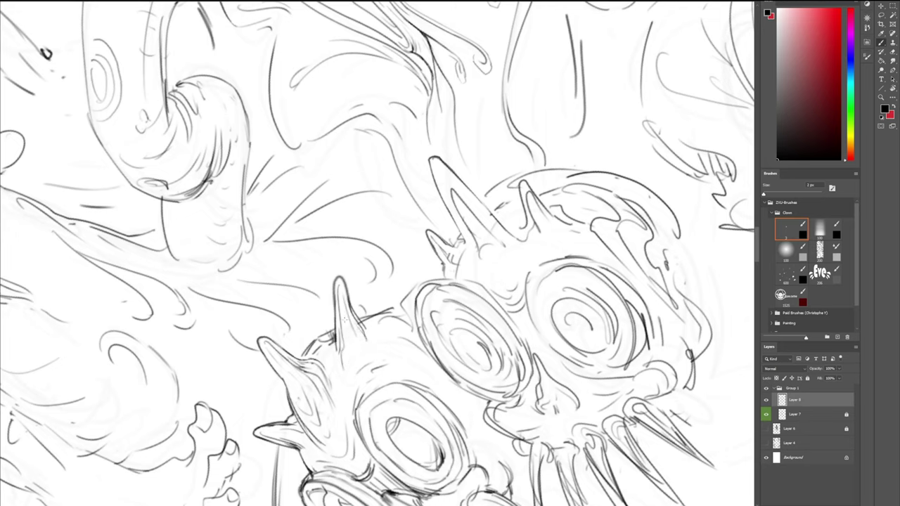
{"action": "key", "text": "e"}
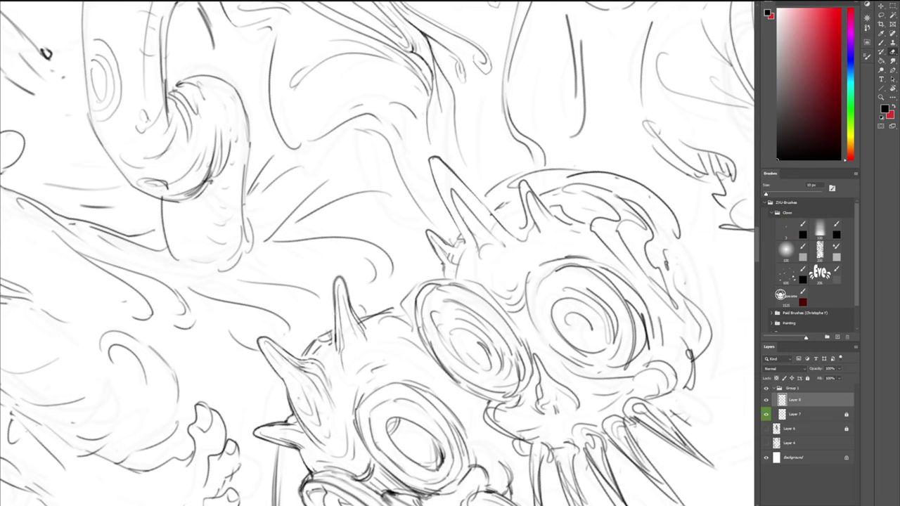
{"action": "key", "text": "b"}
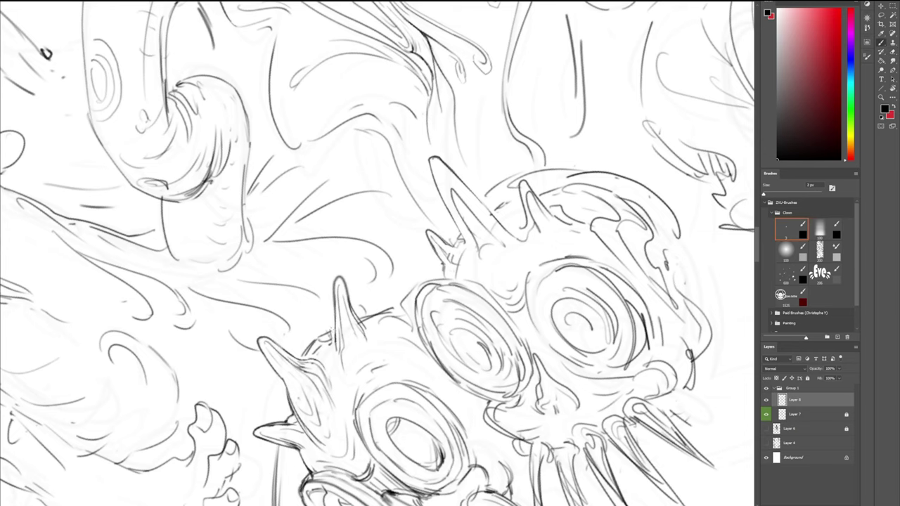
- Rotate the canvas back, then clean up the rear skull's outline beside the slender horn and between the left horns
{"action": "key", "text": "r"}
{"action": "left_click_drag", "start_coordinate": [325, 175], "coordinate": [443, 144]}
{"action": "key", "text": "e"}
{"action": "left_click_drag", "start_coordinate": [312, 260], "coordinate": [313, 267]}
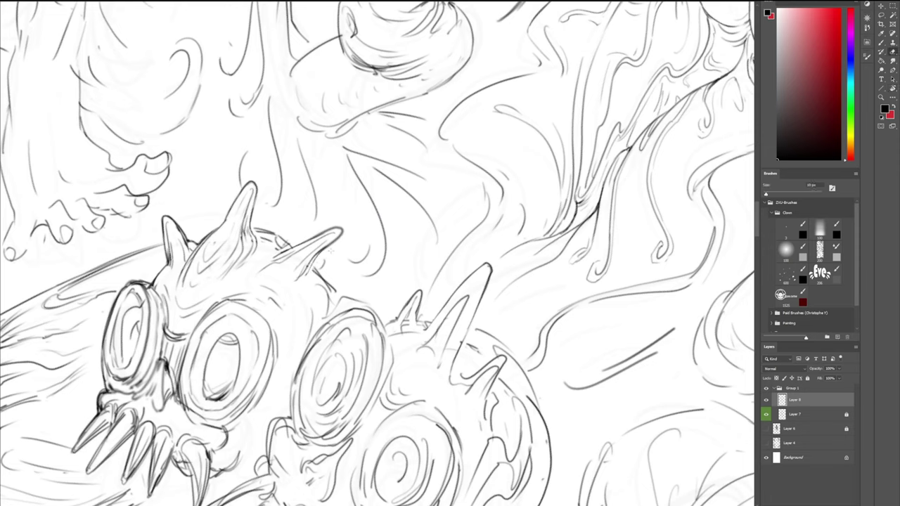
{"action": "key", "text": "b"}
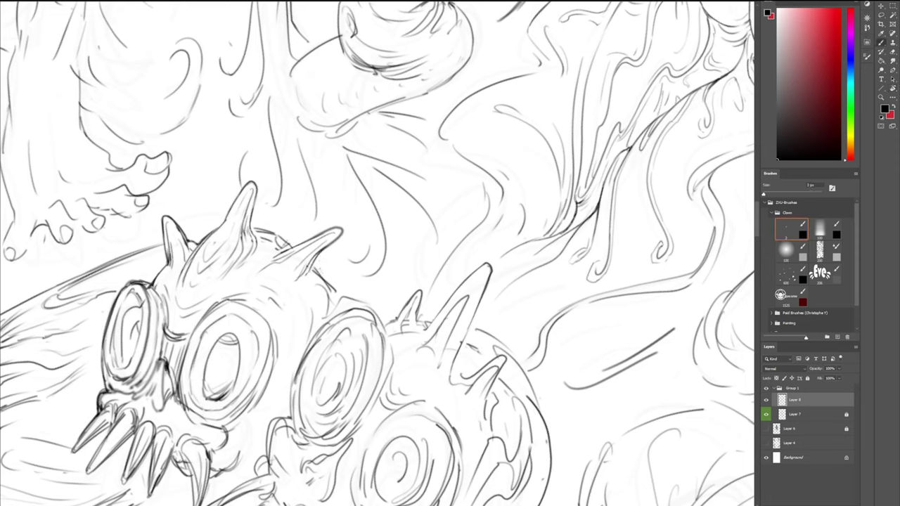
{"action": "key", "text": "e"}
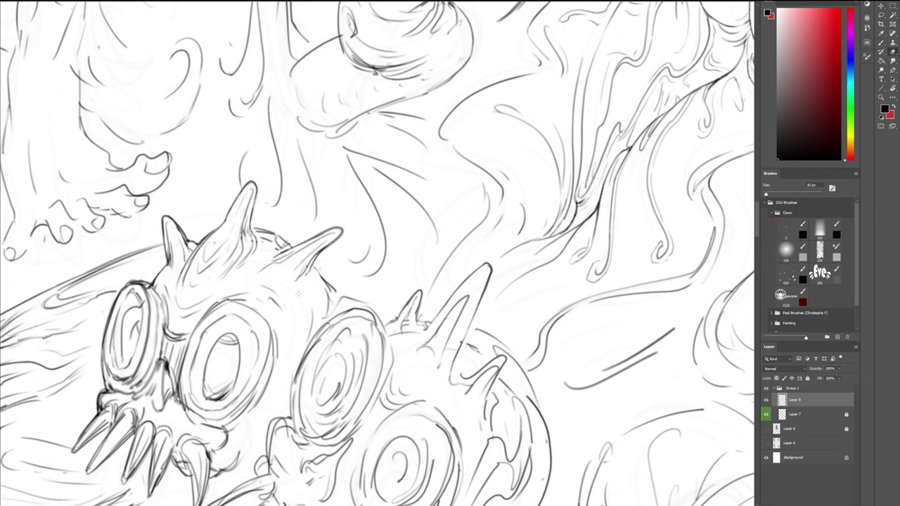
{"action": "mouse_move", "coordinate": [336, 273]}
{"action": "left_mouse_down"}
{"action": "mouse_move", "coordinate": [328, 287]}
{"action": "mouse_move", "coordinate": [338, 296]}
{"action": "left_mouse_up"}
{"action": "mouse_move", "coordinate": [185, 225]}
{"action": "left_mouse_down"}
{"action": "mouse_move", "coordinate": [177, 245]}
{"action": "mouse_move", "coordinate": [190, 254]}
{"action": "left_mouse_up"}
{"action": "key", "text": "b"}
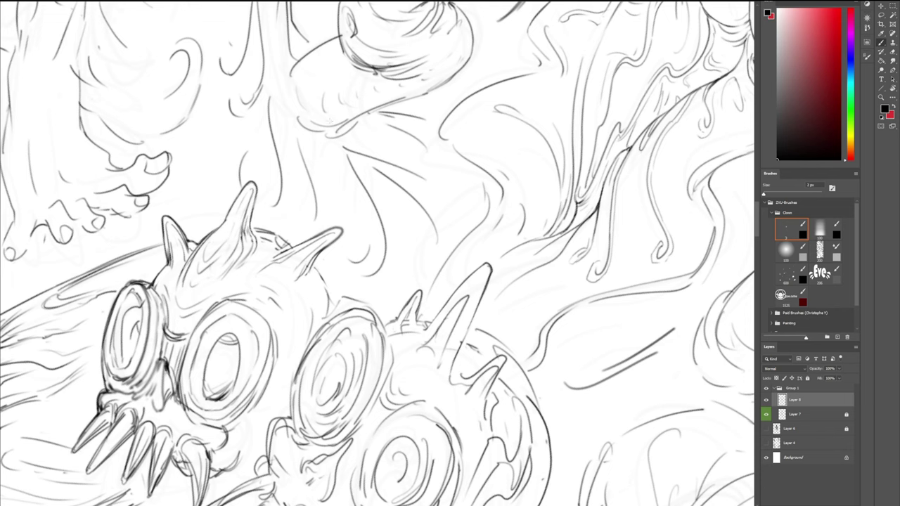
- Rotate the canvas and redraw the skull outline between the rear skull's two left horns
{"action": "key", "text": "r"}
{"action": "left_click_drag", "start_coordinate": [371, 145], "coordinate": [275, 214]}
{"action": "key", "text": "b"}
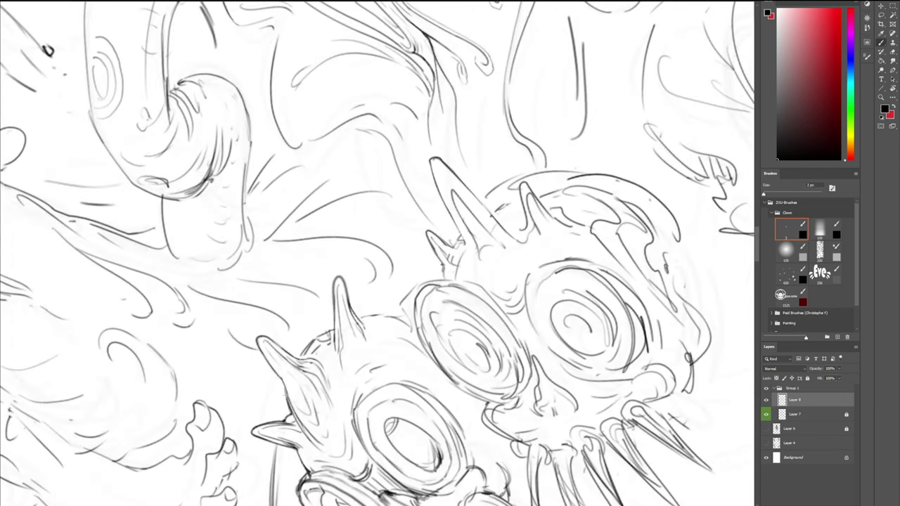
{"action": "left_click_drag", "start_coordinate": [283, 391], "coordinate": [286, 426]}
{"action": "left_click_drag", "start_coordinate": [282, 393], "coordinate": [285, 426]}
{"action": "key", "text": "ctrl+z"}
{"action": "left_click_drag", "start_coordinate": [285, 389], "coordinate": [286, 418]}
{"action": "key", "text": "e"}
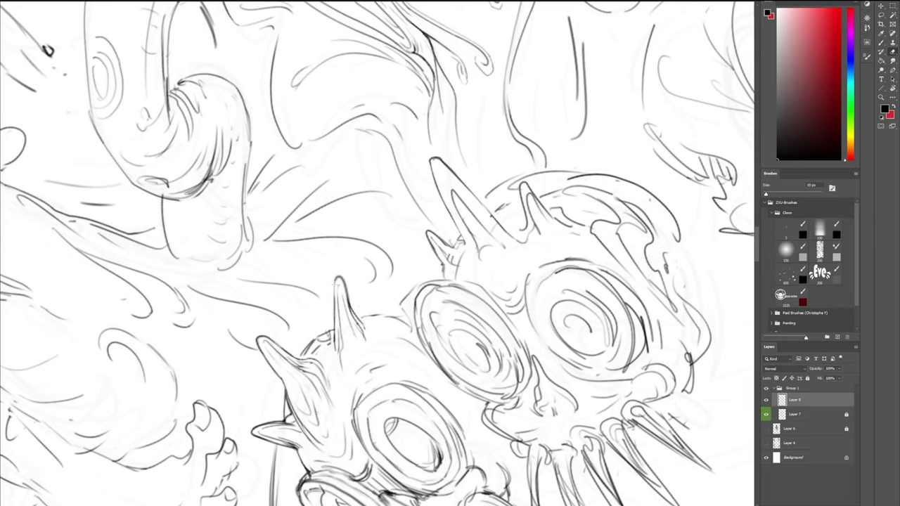
{"action": "left_click_drag", "start_coordinate": [336, 278], "coordinate": [350, 308]}
{"action": "key", "text": "b"}
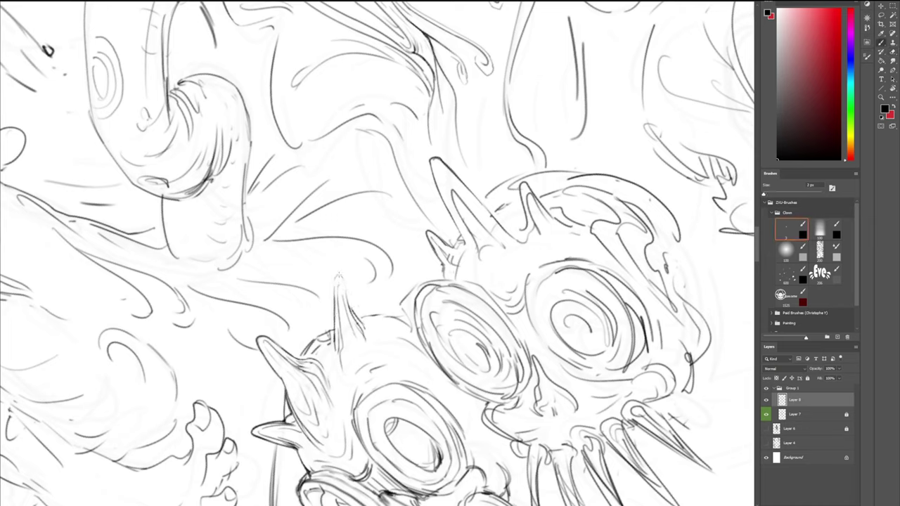
{"action": "mouse_move", "coordinate": [339, 275]}
{"action": "left_mouse_down"}
{"action": "mouse_move", "coordinate": [350, 308]}
{"action": "mouse_move", "coordinate": [336, 294]}
{"action": "mouse_move", "coordinate": [335, 301]}
{"action": "mouse_move", "coordinate": [327, 229]}
{"action": "left_mouse_up"}
{"action": "key", "text": "ctrl+z"}
{"action": "key", "text": "ctrl+z"}
{"action": "mouse_move", "coordinate": [254, 212]}
{"action": "left_mouse_down"}
{"action": "mouse_move", "coordinate": [323, 105]}
{"action": "mouse_move", "coordinate": [367, 79]}
{"action": "left_mouse_up"}
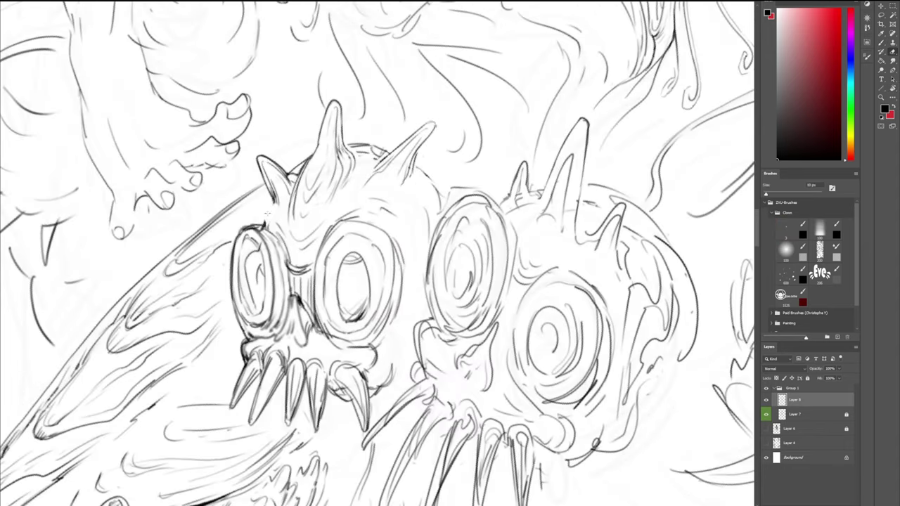
- Redraw the rear skull's outline between its small horn and the adjacent eye socket, then tidy the lines beside the nose
{"action": "key", "text": "b"}
{"action": "left_click_drag", "start_coordinate": [268, 203], "coordinate": [261, 226]}
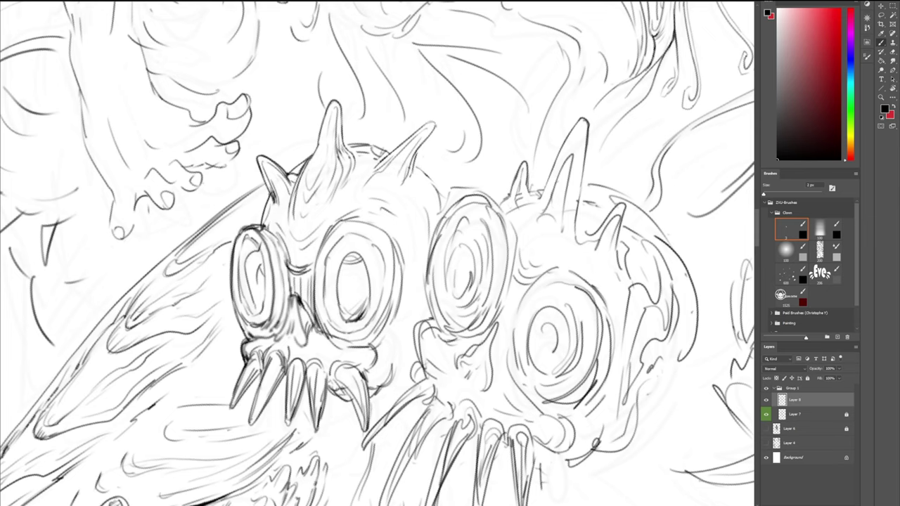
{"action": "key", "text": "e"}
{"action": "mouse_move", "coordinate": [292, 304]}
{"action": "left_mouse_down"}
{"action": "mouse_move", "coordinate": [274, 342]}
{"action": "mouse_move", "coordinate": [294, 320]}
{"action": "left_mouse_up"}
{"action": "key", "text": "b"}
{"action": "key", "text": "e"}
- Erase the rounded second finger of the creature's hand and redraw it with defined knuckles and a pointed claw
{"action": "mouse_move", "coordinate": [236, 164]}
{"action": "left_mouse_down"}
{"action": "mouse_move", "coordinate": [218, 164]}
{"action": "mouse_move", "coordinate": [235, 162]}
{"action": "mouse_move", "coordinate": [242, 145]}
{"action": "mouse_move", "coordinate": [199, 150]}
{"action": "mouse_move", "coordinate": [246, 142]}
{"action": "mouse_move", "coordinate": [215, 136]}
{"action": "mouse_move", "coordinate": [222, 143]}
{"action": "left_mouse_up"}
{"action": "key", "text": "b"}
{"action": "key", "text": "e"}
{"action": "key", "text": "b"}
{"action": "key", "text": "e"}
{"action": "key", "text": "b"}
{"action": "key", "text": "e"}
{"action": "key", "text": "b"}
{"action": "key", "text": "ctrl+z"}
{"action": "key", "text": "e"}
{"action": "key", "text": "b"}
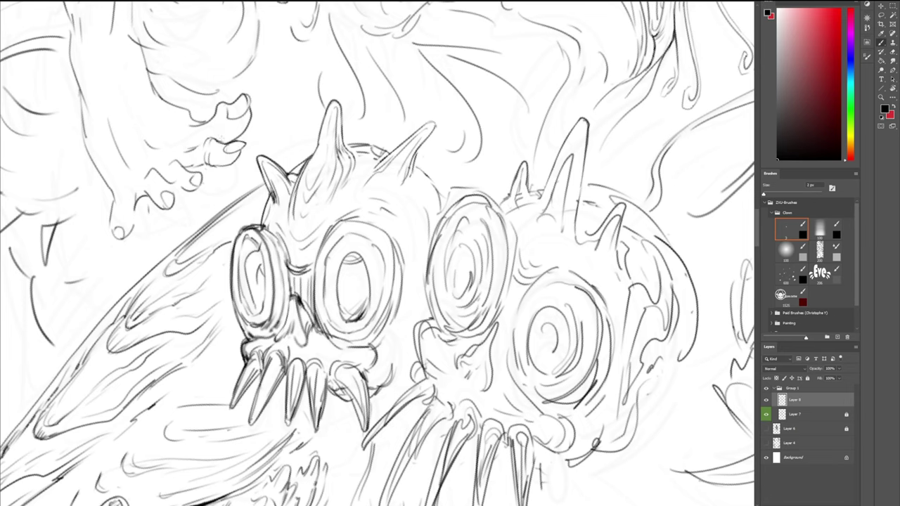
- Redraw the creature's uppermost finger with a clean knuckle outline and a long pointed claw
{"action": "key", "text": "e"}
{"action": "key", "text": "b"}
{"action": "mouse_move", "coordinate": [253, 84]}
{"action": "left_mouse_down"}
{"action": "mouse_move", "coordinate": [232, 116]}
{"action": "mouse_move", "coordinate": [243, 114]}
{"action": "mouse_move", "coordinate": [251, 106]}
{"action": "mouse_move", "coordinate": [218, 112]}
{"action": "mouse_move", "coordinate": [225, 100]}
{"action": "mouse_move", "coordinate": [211, 111]}
{"action": "left_mouse_up"}
{"action": "key", "text": "e"}
{"action": "key", "text": "b"}
{"action": "mouse_move", "coordinate": [212, 133]}
{"action": "left_mouse_down"}
{"action": "mouse_move", "coordinate": [222, 94]}
{"action": "mouse_move", "coordinate": [208, 126]}
{"action": "mouse_move", "coordinate": [244, 95]}
{"action": "left_mouse_up"}
{"action": "key", "text": "e"}
{"action": "key", "text": "b"}
{"action": "key", "text": "ctrl+z"}
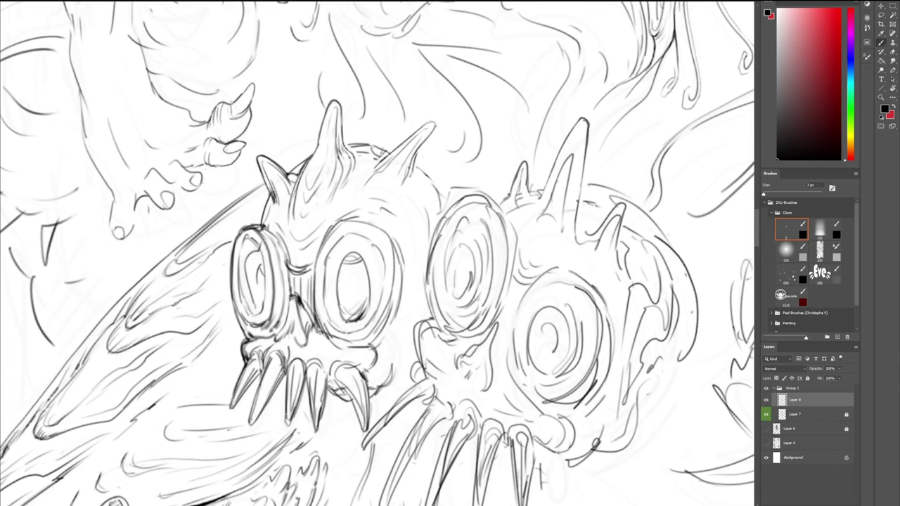
- Wrap curved contour strokes around the uppermost finger and the base of its claw
{"action": "key", "text": "bracketright"}
{"action": "key", "text": "bracketright"}
{"action": "key", "text": "bracketright"}
{"action": "key", "text": "bracketright"}
{"action": "key", "text": "bracketright"}
{"action": "key", "text": "bracketright"}
{"action": "key", "text": "bracketright"}
{"action": "key", "text": "bracketright"}
{"action": "key", "text": "b"}
{"action": "left_click_drag", "start_coordinate": [225, 104], "coordinate": [251, 83]}
- Replace the third finger's round tip with a claw and refine the hand's edge beside the uppermost finger
{"action": "key", "text": "e"}
{"action": "mouse_move", "coordinate": [202, 183]}
{"action": "left_mouse_down"}
{"action": "mouse_move", "coordinate": [193, 174]}
{"action": "mouse_move", "coordinate": [191, 182]}
{"action": "mouse_move", "coordinate": [210, 181]}
{"action": "mouse_move", "coordinate": [205, 186]}
{"action": "mouse_move", "coordinate": [206, 175]}
{"action": "mouse_move", "coordinate": [205, 182]}
{"action": "left_mouse_up"}
{"action": "key", "text": "b"}
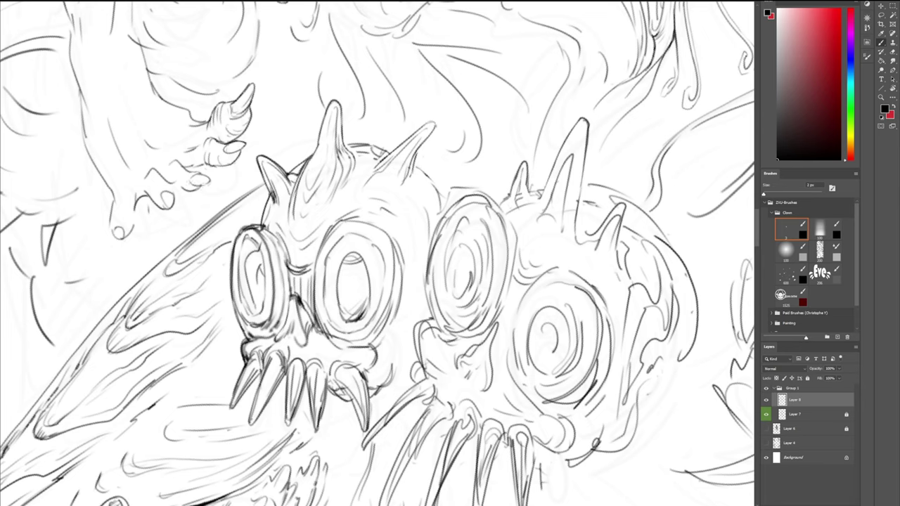
{"action": "key", "text": "e"}
{"action": "key", "text": "b"}
{"action": "mouse_move", "coordinate": [197, 167]}
{"action": "left_mouse_down"}
{"action": "mouse_move", "coordinate": [207, 162]}
{"action": "mouse_move", "coordinate": [185, 165]}
{"action": "mouse_move", "coordinate": [195, 170]}
{"action": "left_mouse_up"}
{"action": "key", "text": "e"}
{"action": "key", "text": "b"}
{"action": "left_click_drag", "start_coordinate": [191, 133], "coordinate": [211, 120]}
- Rotate the canvas and redraw the blunt finger nearest the thumb with a knuckle and a pointed claw
{"action": "key", "text": "r"}
{"action": "mouse_move", "coordinate": [176, 168]}
{"action": "left_mouse_down"}
{"action": "mouse_move", "coordinate": [335, 33]}
{"action": "mouse_move", "coordinate": [377, 28]}
{"action": "left_mouse_up"}
{"action": "mouse_move", "coordinate": [378, 28]}
{"action": "left_mouse_down"}
{"action": "mouse_move", "coordinate": [350, 192]}
{"action": "mouse_move", "coordinate": [355, 223]}
{"action": "left_mouse_up"}
{"action": "key", "text": "b"}
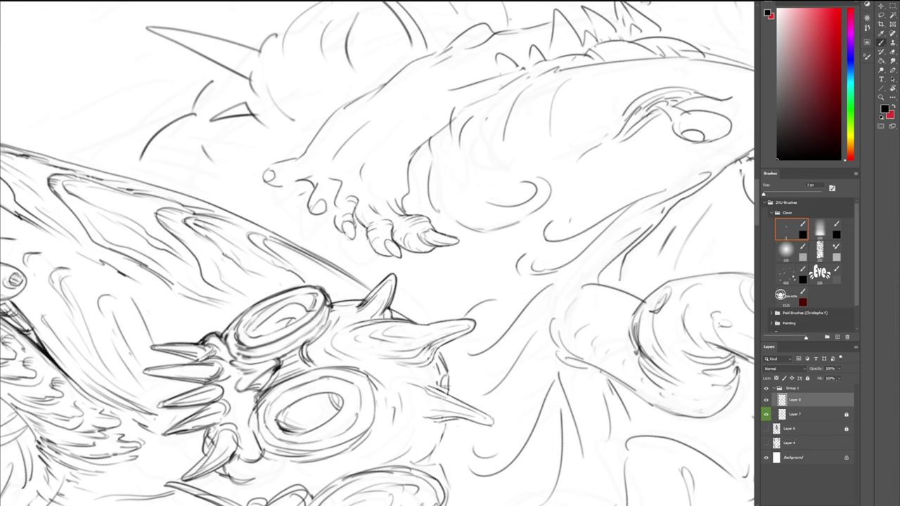
{"action": "key", "text": "e"}
{"action": "key", "text": "b"}
{"action": "mouse_move", "coordinate": [311, 209]}
{"action": "left_mouse_down"}
{"action": "mouse_move", "coordinate": [322, 212]}
{"action": "mouse_move", "coordinate": [314, 214]}
{"action": "mouse_move", "coordinate": [338, 188]}
{"action": "mouse_move", "coordinate": [337, 196]}
{"action": "left_mouse_up"}
{"action": "key", "text": "e"}
{"action": "key", "text": "b"}
{"action": "left_click_drag", "start_coordinate": [341, 176], "coordinate": [337, 213]}
{"action": "key", "text": "e"}
{"action": "key", "text": "b"}
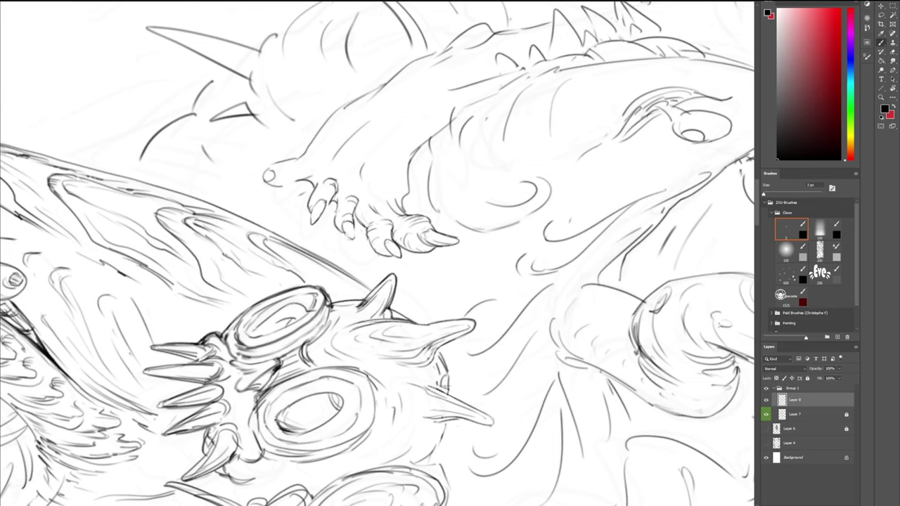
- Reinforce the base of the finger nearest the thumb and clean up the lines behind its neighbouring knuckle
{"action": "left_click_drag", "start_coordinate": [316, 182], "coordinate": [310, 195]}
{"action": "left_click_drag", "start_coordinate": [316, 181], "coordinate": [305, 197]}
{"action": "key", "text": "e"}
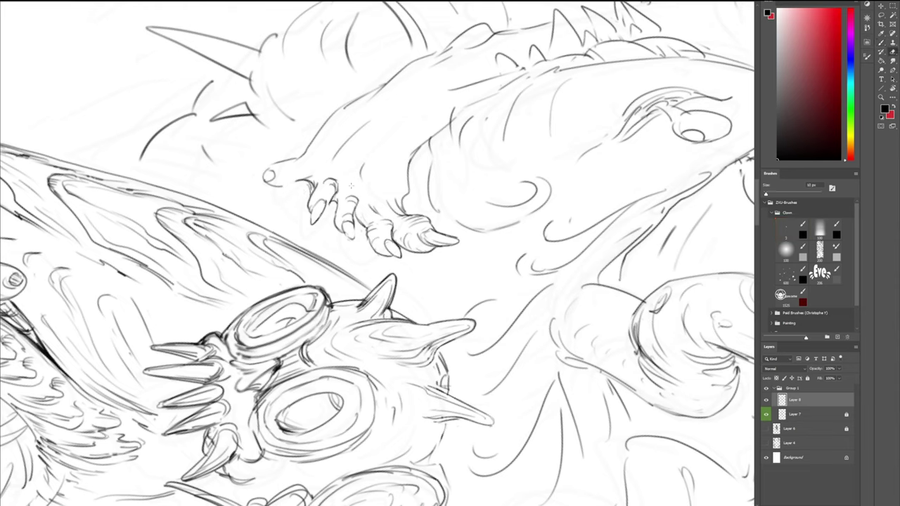
{"action": "left_click_drag", "start_coordinate": [351, 187], "coordinate": [346, 190]}
{"action": "key", "text": "b"}
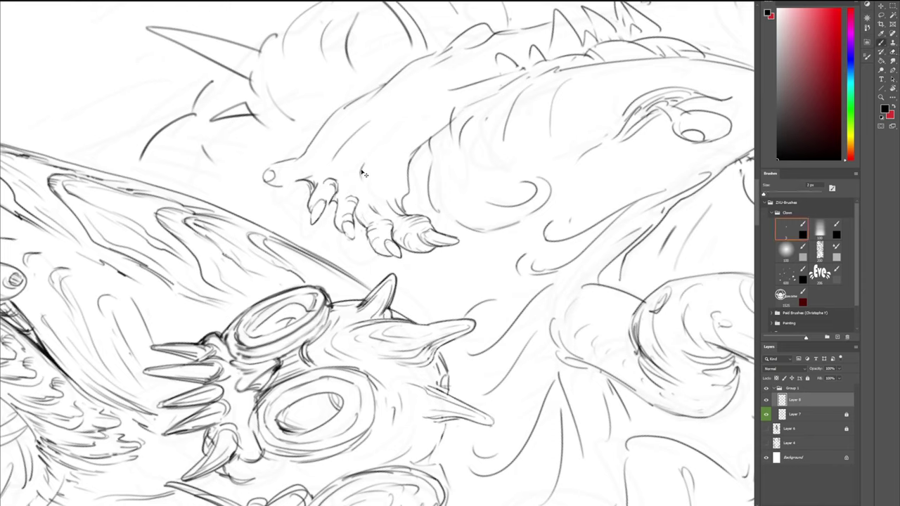
- Refine the knuckle lines of the middle fingers and add contour strokes across the back of the hand
{"action": "key", "text": "ctrl+shift+n"}
{"action": "left_click", "coordinate": [327, 91]}
{"action": "left_click_drag", "start_coordinate": [319, 216], "coordinate": [328, 204]}
{"action": "key", "text": "e"}
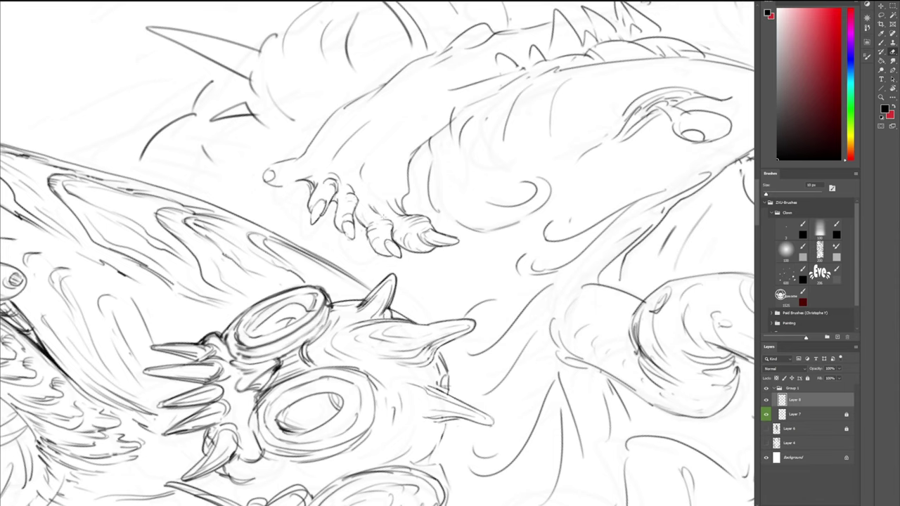
{"action": "key", "text": "b"}
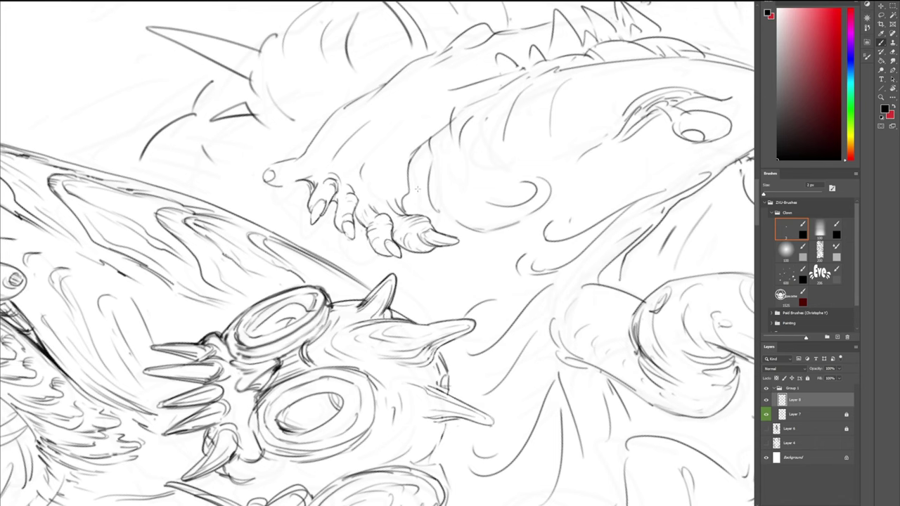
{"action": "left_click_drag", "start_coordinate": [401, 174], "coordinate": [392, 196]}
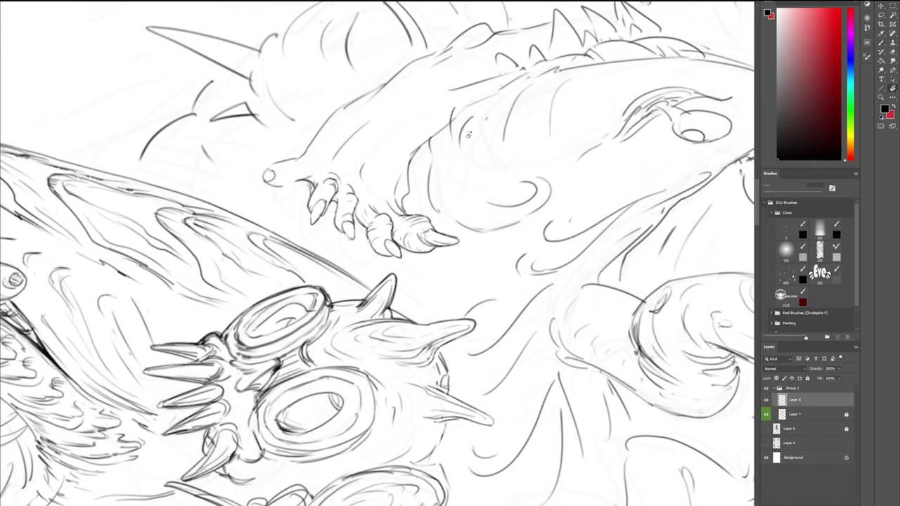
- Rotate the canvas back and redraw the thumb's round tip as a wrinkled digit with a pointed claw
{"action": "left_click_drag", "start_coordinate": [429, 126], "coordinate": [310, 238]}
{"action": "left_click_drag", "start_coordinate": [300, 275], "coordinate": [305, 286]}
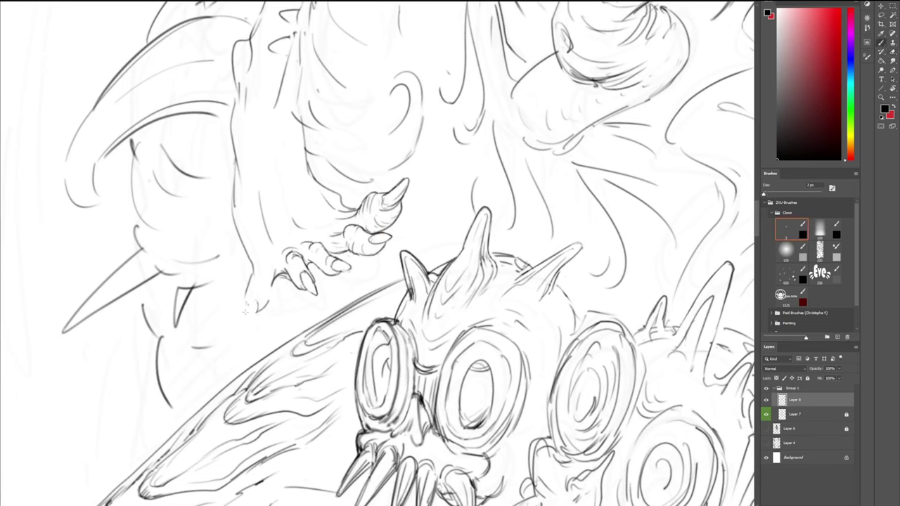
{"action": "left_click_drag", "start_coordinate": [254, 299], "coordinate": [247, 321]}
{"action": "key", "text": "ctrl+z"}
{"action": "key", "text": "ctrl+z"}
{"action": "mouse_move", "coordinate": [257, 310]}
{"action": "left_mouse_down"}
{"action": "mouse_move", "coordinate": [263, 276]}
{"action": "mouse_move", "coordinate": [245, 304]}
{"action": "left_mouse_up"}
{"action": "key", "text": "e"}
{"action": "key", "text": "b"}
{"action": "key", "text": "e"}
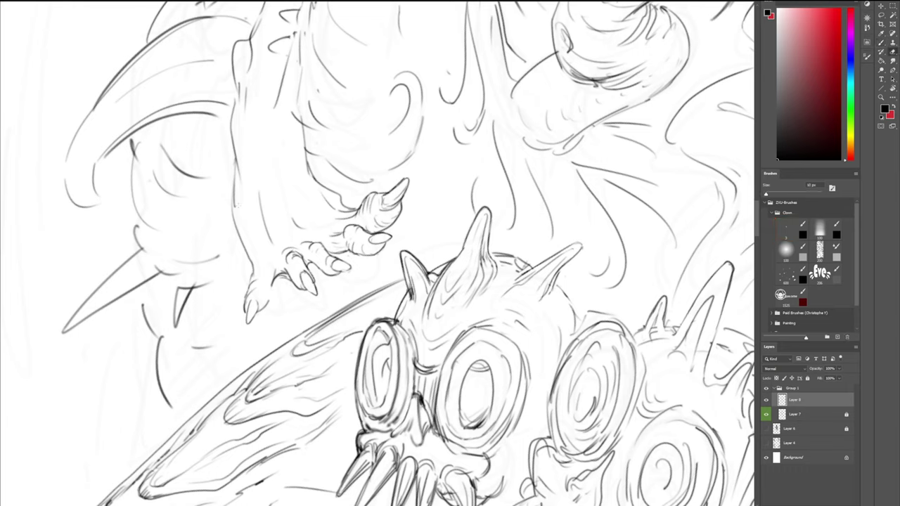
- Clean up the forearm's outer contour, redrawing its edge from above the thumb up to the elbow
{"action": "mouse_move", "coordinate": [235, 208]}
{"action": "left_mouse_down"}
{"action": "mouse_move", "coordinate": [238, 176]}
{"action": "mouse_move", "coordinate": [232, 210]}
{"action": "left_mouse_up"}
{"action": "key", "text": "b"}
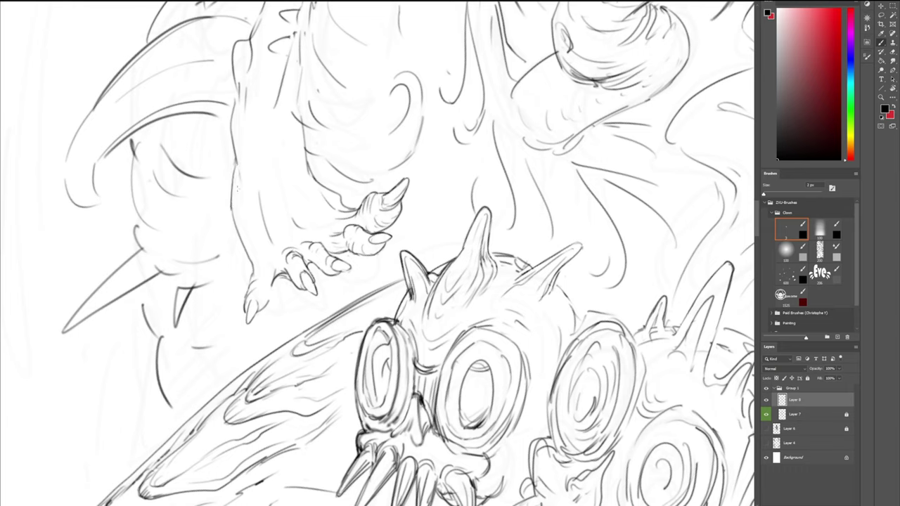
{"action": "mouse_move", "coordinate": [266, 289]}
{"action": "left_mouse_down"}
{"action": "mouse_move", "coordinate": [268, 301]}
{"action": "mouse_move", "coordinate": [269, 286]}
{"action": "left_mouse_up"}
{"action": "left_click_drag", "start_coordinate": [272, 224], "coordinate": [280, 366]}
{"action": "key", "text": "e"}
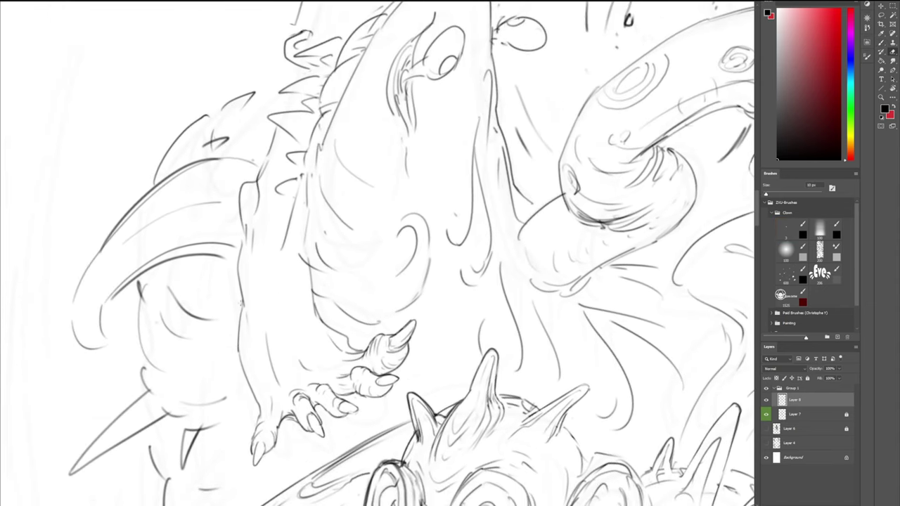
{"action": "key", "text": "b"}
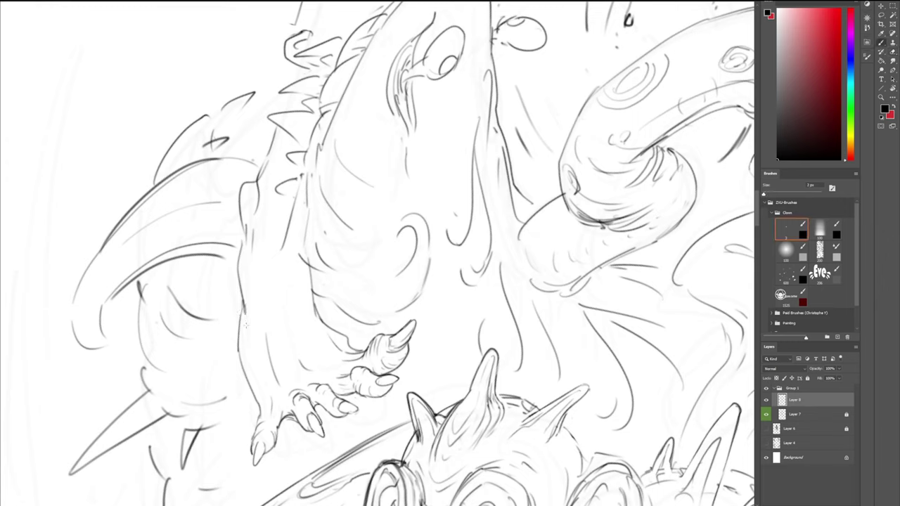
{"action": "left_click_drag", "start_coordinate": [241, 257], "coordinate": [248, 228]}
{"action": "key", "text": "ctrl+z"}
{"action": "left_click_drag", "start_coordinate": [238, 263], "coordinate": [247, 222]}
{"action": "key", "text": "e"}
{"action": "left_click_drag", "start_coordinate": [239, 256], "coordinate": [240, 249]}
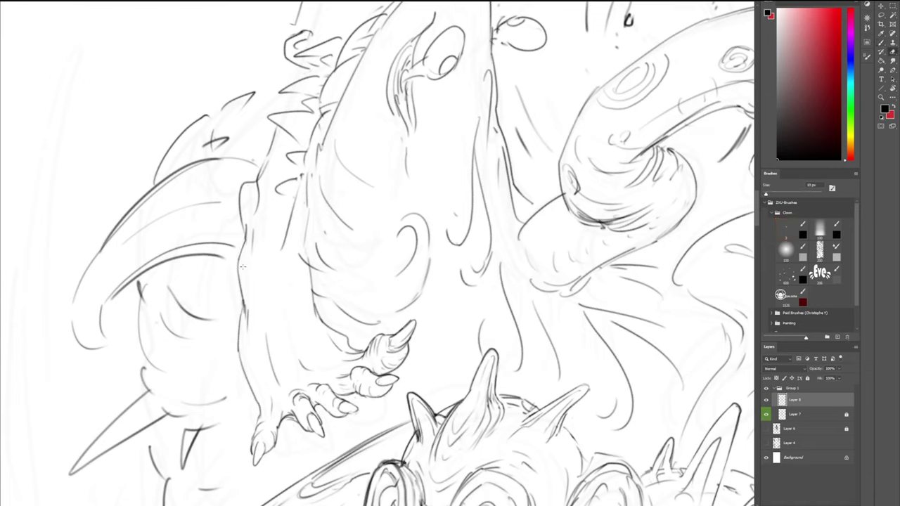
{"action": "key", "text": "b"}
- Draw long tendon strokes down the lower forearm towards the thumb and fingers
{"action": "left_click_drag", "start_coordinate": [258, 366], "coordinate": [267, 415]}
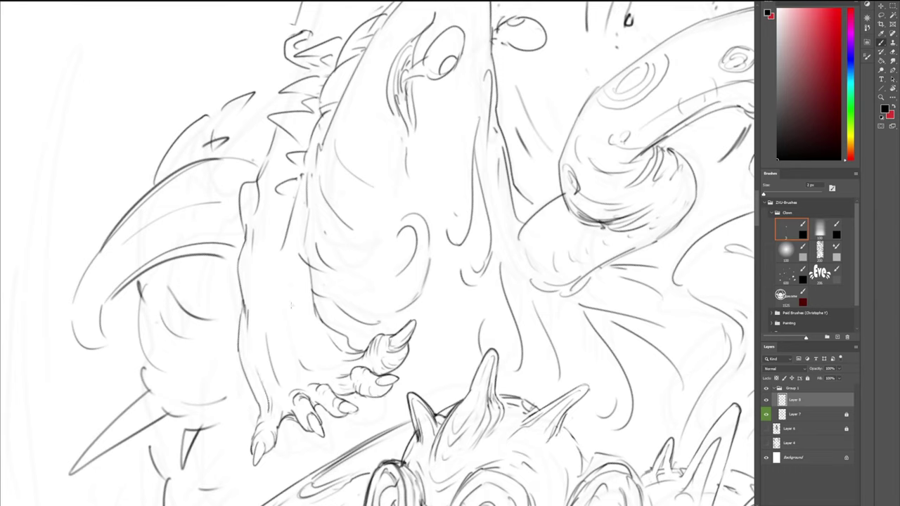
{"action": "mouse_move", "coordinate": [273, 355]}
{"action": "left_mouse_down"}
{"action": "mouse_move", "coordinate": [286, 384]}
{"action": "mouse_move", "coordinate": [281, 411]}
{"action": "mouse_move", "coordinate": [307, 392]}
{"action": "left_mouse_up"}
{"action": "key", "text": "ctrl+z"}
{"action": "left_click_drag", "start_coordinate": [307, 389], "coordinate": [316, 409]}
{"action": "key", "text": "e"}
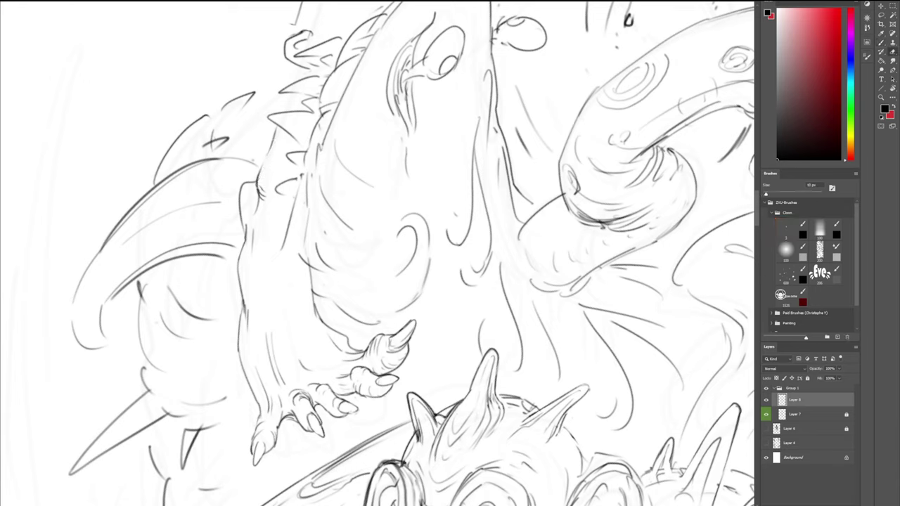
- Redraw the elbow bump with darker outer edges and inner fold strokes
{"action": "key", "text": "b"}
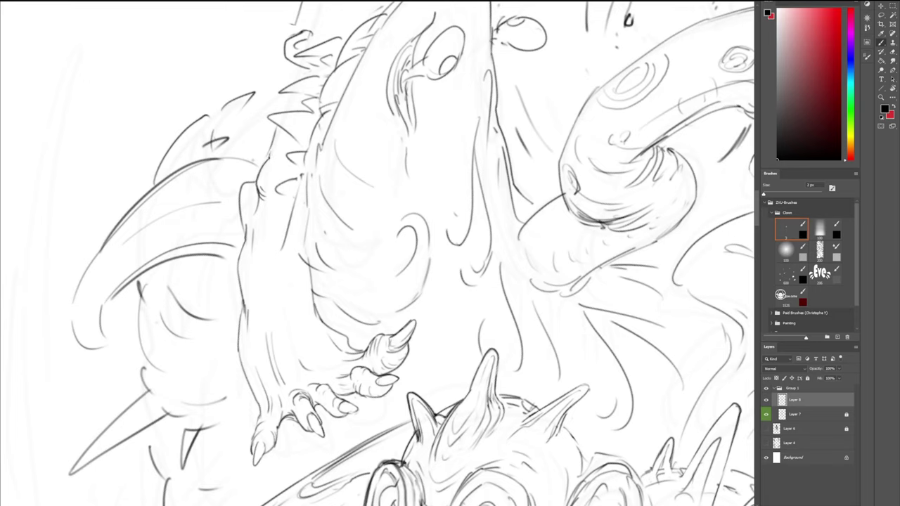
{"action": "mouse_move", "coordinate": [252, 182]}
{"action": "left_mouse_down"}
{"action": "mouse_move", "coordinate": [254, 199]}
{"action": "mouse_move", "coordinate": [257, 191]}
{"action": "left_mouse_up"}
{"action": "left_click_drag", "start_coordinate": [243, 191], "coordinate": [244, 249]}
{"action": "key", "text": "e"}
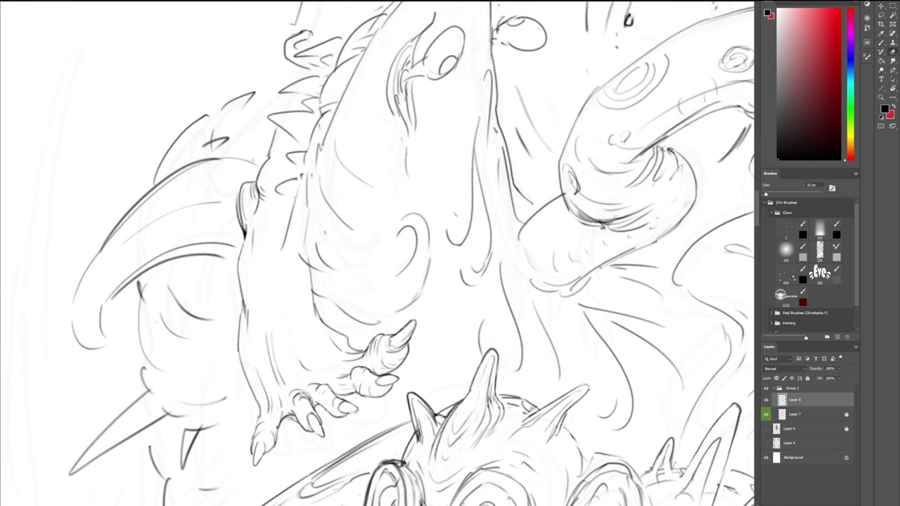
{"action": "key", "text": "b"}
{"action": "left_click_drag", "start_coordinate": [240, 187], "coordinate": [237, 198]}
{"action": "mouse_move", "coordinate": [247, 181]}
{"action": "left_mouse_down"}
{"action": "mouse_move", "coordinate": [241, 188]}
{"action": "mouse_move", "coordinate": [256, 232]}
{"action": "left_mouse_up"}
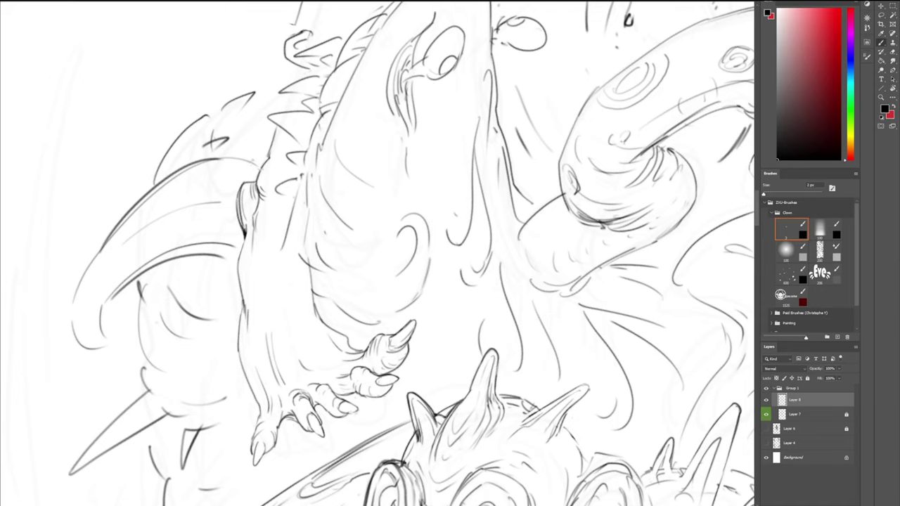
- Clean up and redraw the upper arm's contour between the elbow bump and the back spikes
{"action": "key", "text": "e"}
{"action": "key", "text": "b"}
{"action": "mouse_move", "coordinate": [265, 166]}
{"action": "left_mouse_down"}
{"action": "mouse_move", "coordinate": [273, 145]}
{"action": "mouse_move", "coordinate": [262, 168]}
{"action": "left_mouse_up"}
{"action": "key", "text": "e"}
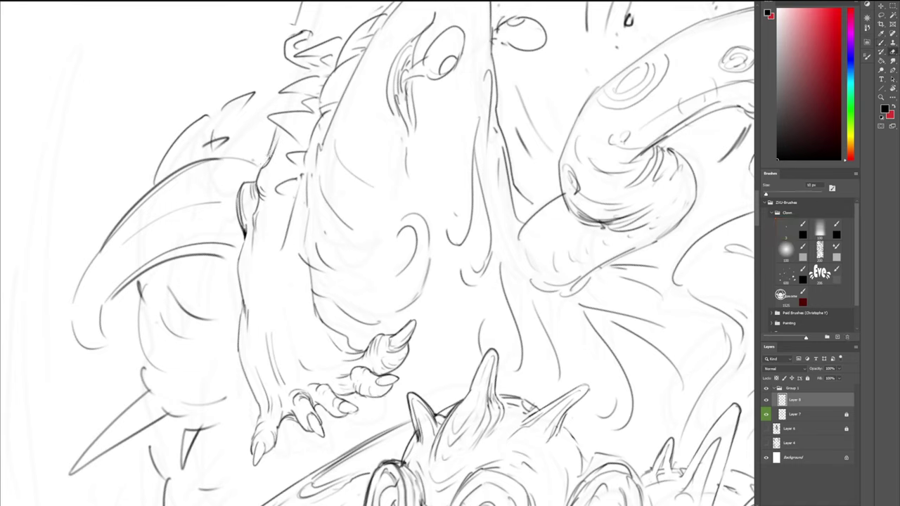
{"action": "key", "text": "b"}
{"action": "left_click_drag", "start_coordinate": [273, 144], "coordinate": [266, 168]}
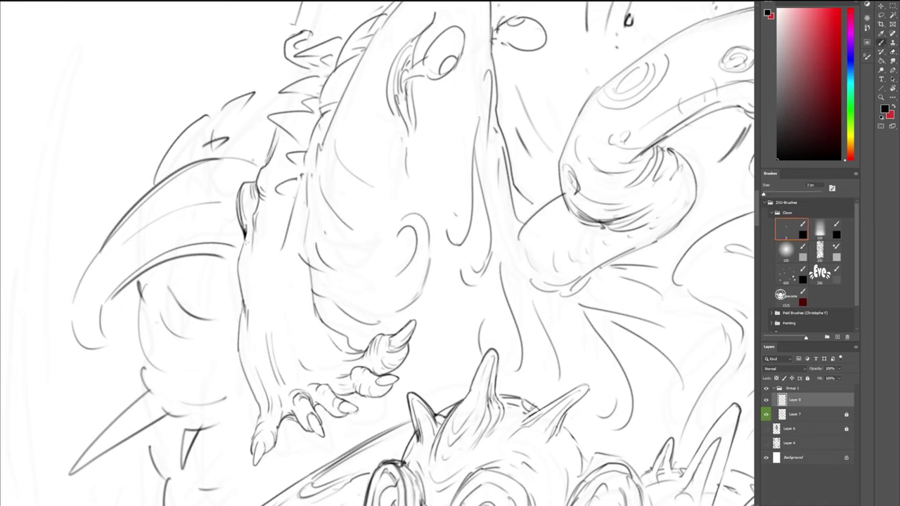
- Add short texture strokes along the forearm below the elbow and reinforce the arm's inner edge near the wrist
{"action": "mouse_move", "coordinate": [246, 237]}
{"action": "left_mouse_down"}
{"action": "mouse_move", "coordinate": [240, 258]}
{"action": "mouse_move", "coordinate": [250, 294]}
{"action": "left_mouse_up"}
{"action": "key", "text": "e"}
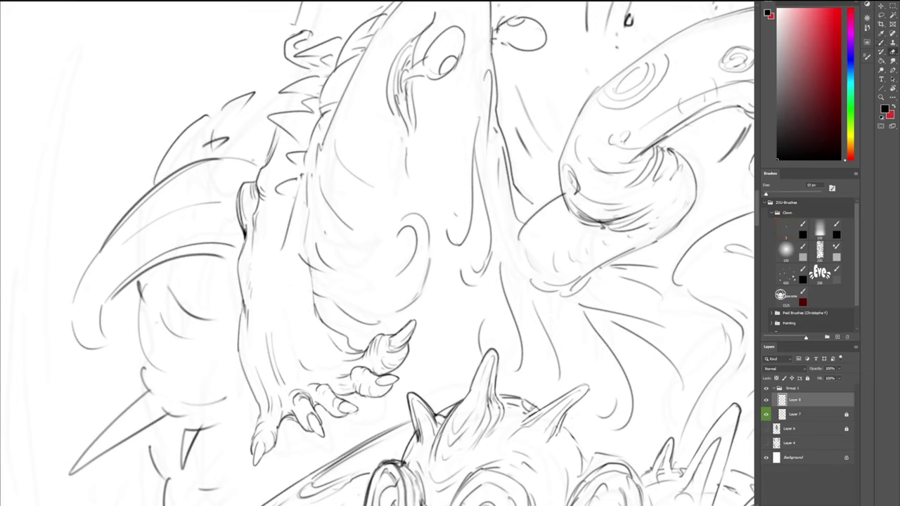
{"action": "key", "text": "b"}
{"action": "left_click_drag", "start_coordinate": [314, 304], "coordinate": [321, 315]}
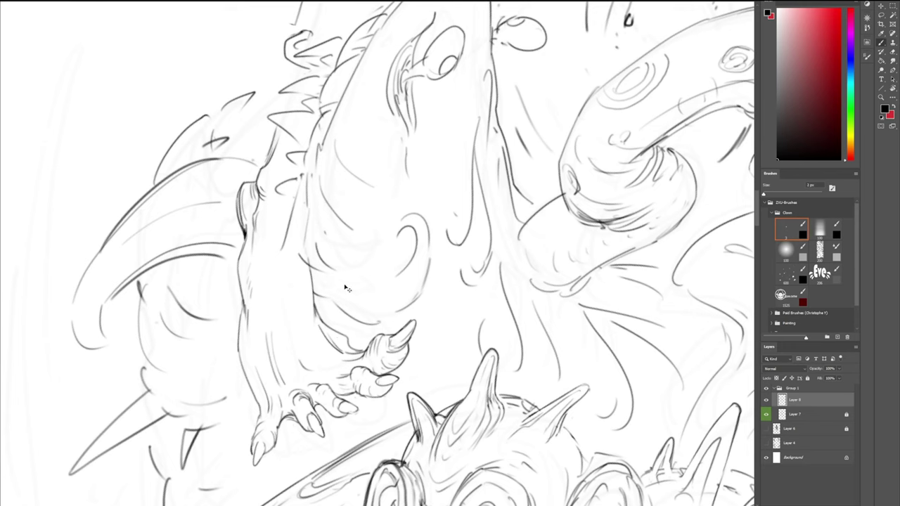
- Rotate the canvas and draw fold strokes along the inner wrist, running from the long-clawed finger down the arm
{"action": "key", "text": "r"}
{"action": "mouse_move", "coordinate": [462, 201]}
{"action": "left_mouse_down"}
{"action": "mouse_move", "coordinate": [260, 170]}
{"action": "mouse_move", "coordinate": [282, 164]}
{"action": "left_mouse_up"}
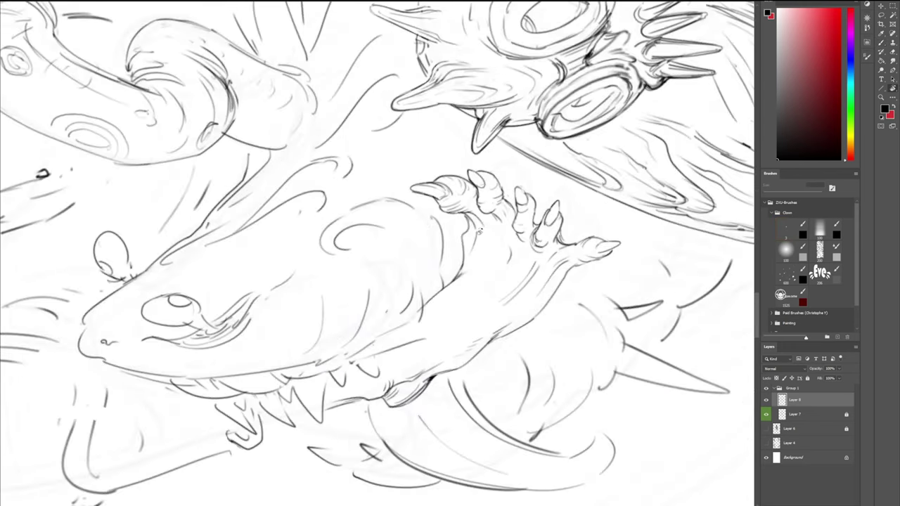
{"action": "key", "text": "b"}
{"action": "left_click_drag", "start_coordinate": [476, 237], "coordinate": [469, 263]}
{"action": "key", "text": "b"}
{"action": "mouse_move", "coordinate": [484, 225]}
{"action": "left_mouse_down"}
{"action": "mouse_move", "coordinate": [485, 240]}
{"action": "mouse_move", "coordinate": [468, 215]}
{"action": "mouse_move", "coordinate": [454, 278]}
{"action": "left_mouse_up"}
{"action": "key", "text": "e"}
{"action": "mouse_move", "coordinate": [464, 234]}
{"action": "left_mouse_down"}
{"action": "mouse_move", "coordinate": [463, 266]}
{"action": "mouse_move", "coordinate": [464, 257]}
{"action": "mouse_move", "coordinate": [450, 281]}
{"action": "left_mouse_up"}
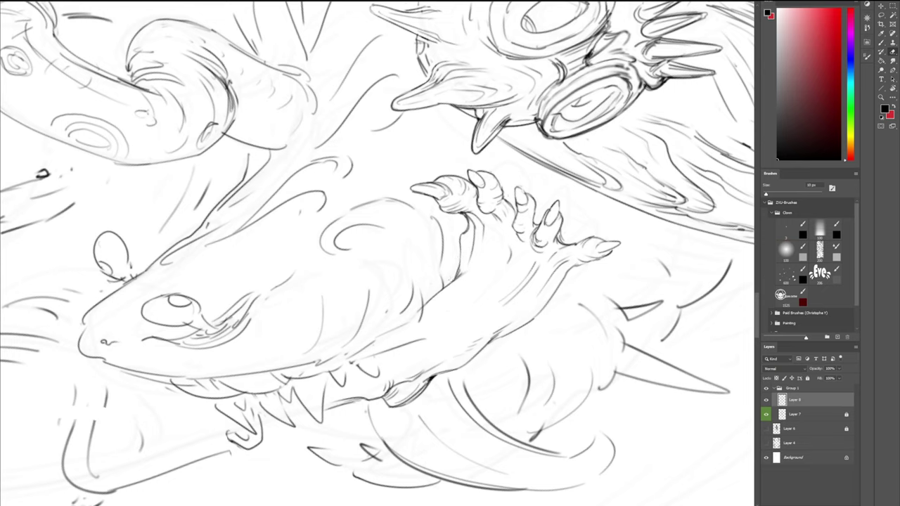
- Tidy the gap between the clawed fingers and draw tendon strokes from the second finger into the hand
{"action": "key", "text": "b"}
{"action": "key", "text": "e"}
{"action": "left_click_drag", "start_coordinate": [512, 196], "coordinate": [502, 183]}
{"action": "key", "text": "b"}
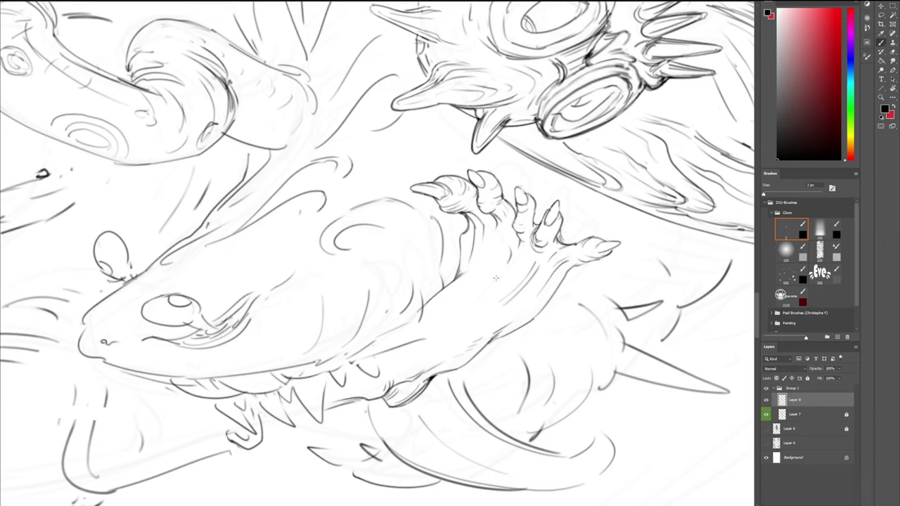
{"action": "mouse_move", "coordinate": [495, 230]}
{"action": "left_mouse_down"}
{"action": "mouse_move", "coordinate": [489, 249]}
{"action": "mouse_move", "coordinate": [499, 220]}
{"action": "mouse_move", "coordinate": [531, 244]}
{"action": "left_mouse_up"}
{"action": "mouse_move", "coordinate": [519, 233]}
{"action": "left_mouse_down"}
{"action": "mouse_move", "coordinate": [515, 247]}
{"action": "mouse_move", "coordinate": [514, 238]}
{"action": "left_mouse_up"}
{"action": "key", "text": "ctrl+z"}
{"action": "key", "text": "e"}
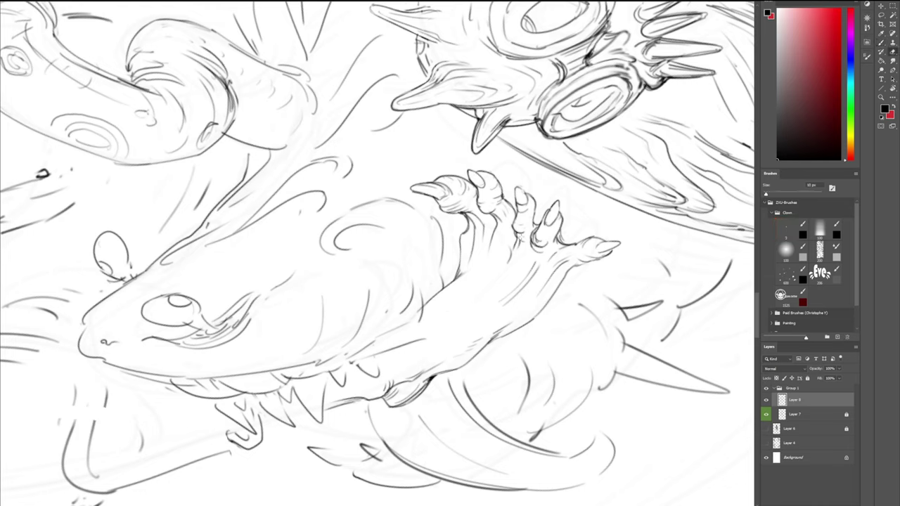
- Clean up and redraw the knuckle lines at the bases of the two middle fingers
{"action": "key", "text": "b"}
{"action": "key", "text": "e"}
{"action": "mouse_move", "coordinate": [534, 239]}
{"action": "left_mouse_down"}
{"action": "mouse_move", "coordinate": [537, 228]}
{"action": "mouse_move", "coordinate": [540, 246]}
{"action": "left_mouse_up"}
{"action": "key", "text": "b"}
{"action": "key", "text": "e"}
{"action": "key", "text": "b"}
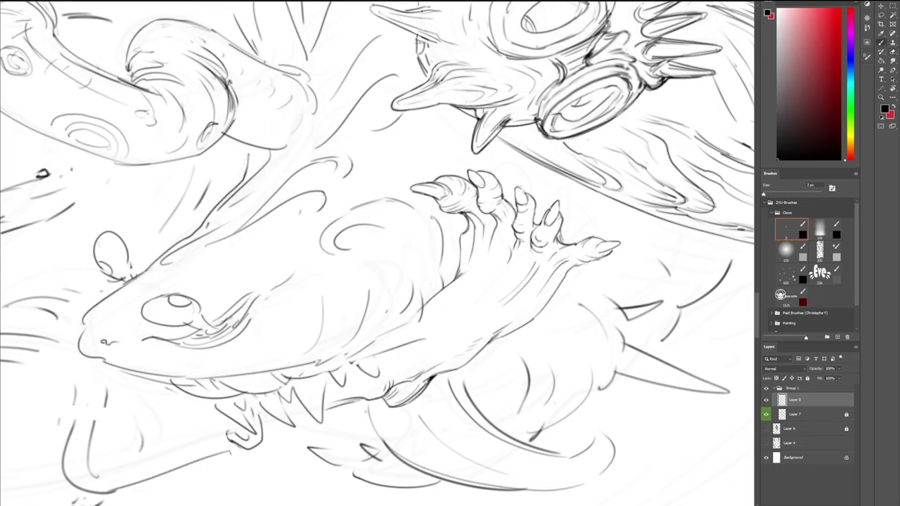
{"action": "key", "text": "e"}
{"action": "key", "text": "b"}
- Add tendon strokes across the back of the hand and contour lines on the middle fingers, thumb base and wrist
{"action": "mouse_move", "coordinate": [530, 256]}
{"action": "left_mouse_down"}
{"action": "mouse_move", "coordinate": [516, 274]}
{"action": "mouse_move", "coordinate": [504, 224]}
{"action": "mouse_move", "coordinate": [486, 259]}
{"action": "left_mouse_up"}
{"action": "mouse_move", "coordinate": [529, 189]}
{"action": "left_mouse_down"}
{"action": "mouse_move", "coordinate": [540, 215]}
{"action": "mouse_move", "coordinate": [526, 194]}
{"action": "mouse_move", "coordinate": [536, 216]}
{"action": "mouse_move", "coordinate": [526, 215]}
{"action": "mouse_move", "coordinate": [542, 217]}
{"action": "left_mouse_up"}
{"action": "key", "text": "e"}
{"action": "key", "text": "b"}
{"action": "key", "text": "e"}
{"action": "key", "text": "b"}
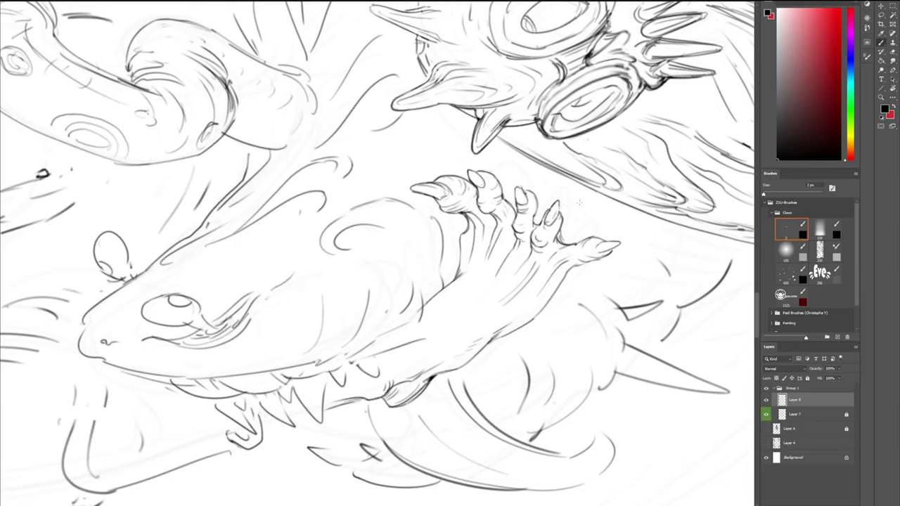
{"action": "mouse_move", "coordinate": [582, 245]}
{"action": "left_mouse_down"}
{"action": "mouse_move", "coordinate": [587, 255]}
{"action": "mouse_move", "coordinate": [571, 270]}
{"action": "mouse_move", "coordinate": [589, 264]}
{"action": "left_mouse_up"}
{"action": "mouse_move", "coordinate": [467, 236]}
{"action": "left_mouse_down"}
{"action": "mouse_move", "coordinate": [461, 269]}
{"action": "mouse_move", "coordinate": [453, 281]}
{"action": "mouse_move", "coordinate": [443, 275]}
{"action": "mouse_move", "coordinate": [445, 286]}
{"action": "left_mouse_up"}
- Rotate the canvas back and try adding shading strokes along the forearm just below the elbow
{"action": "key", "text": "r"}
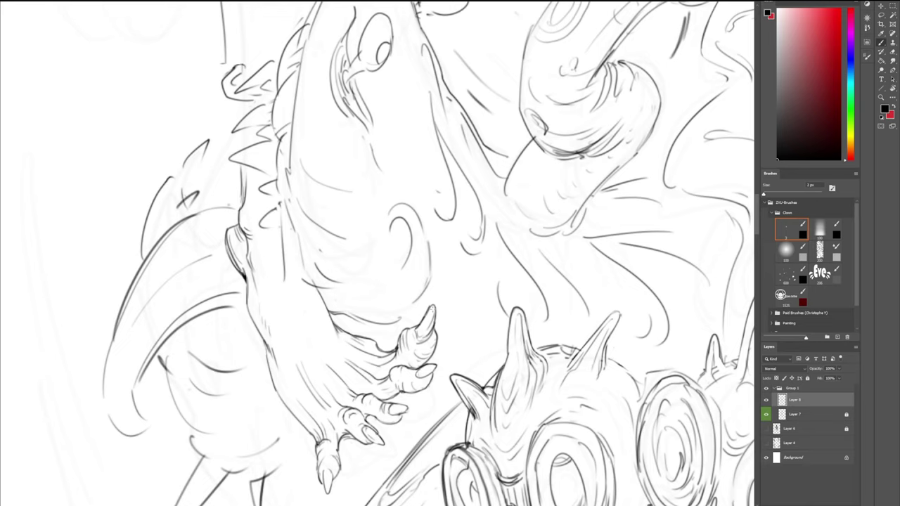
{"action": "left_click_drag", "start_coordinate": [247, 260], "coordinate": [260, 282]}
{"action": "key", "text": "ctrl+z"}
{"action": "key", "text": "ctrl+z"}
{"action": "key", "text": "ctrl+z"}
- Rotate the canvas and redraw the creature's jaw outline where it meets the clawed hand's forearm
{"action": "key", "text": "r"}
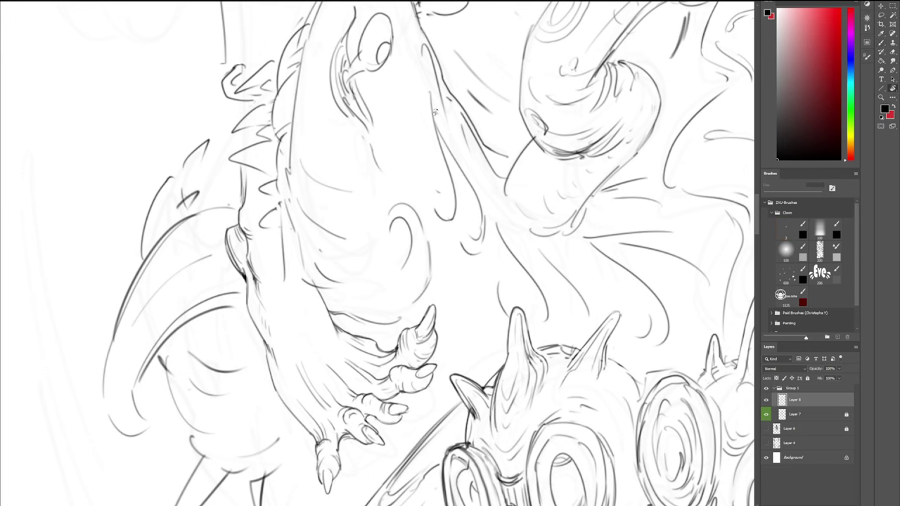
{"action": "mouse_move", "coordinate": [469, 126]}
{"action": "left_mouse_down"}
{"action": "mouse_move", "coordinate": [365, 116]}
{"action": "mouse_move", "coordinate": [293, 129]}
{"action": "left_mouse_up"}
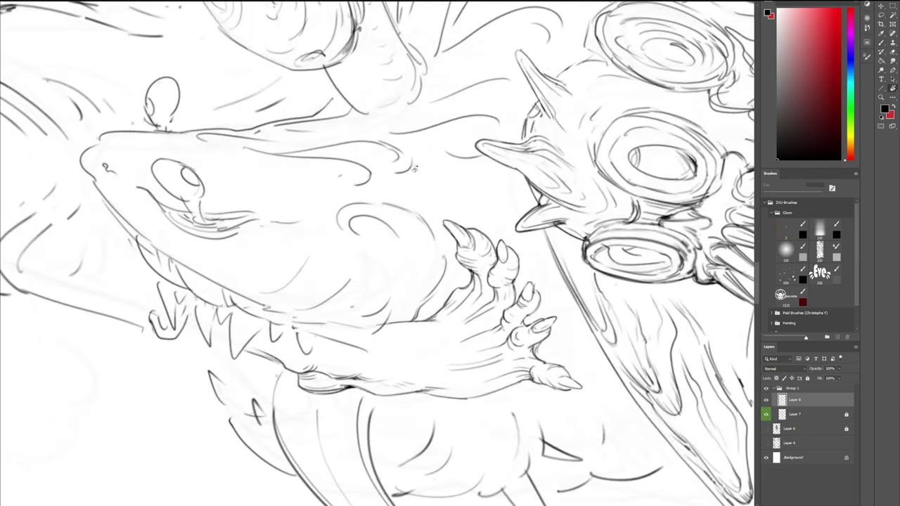
{"action": "left_click_drag", "start_coordinate": [437, 144], "coordinate": [501, 89]}
{"action": "key", "text": "e"}
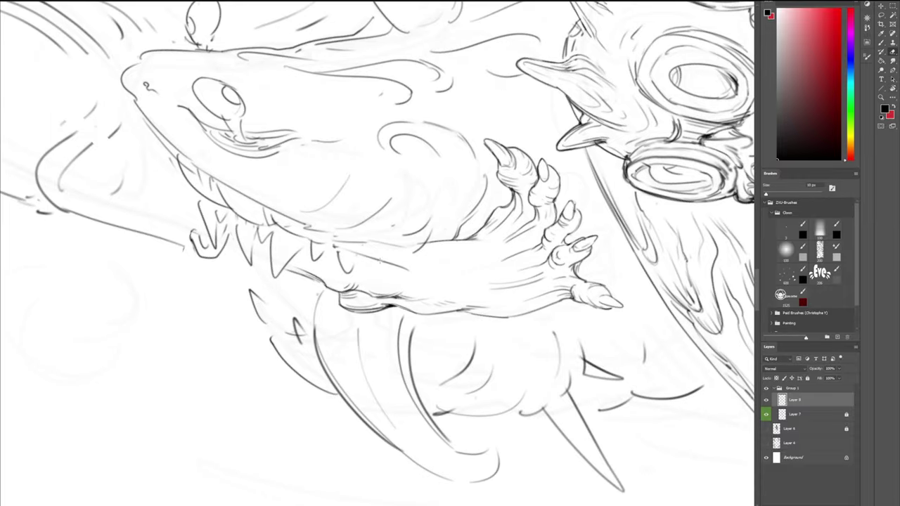
{"action": "key", "text": "b"}
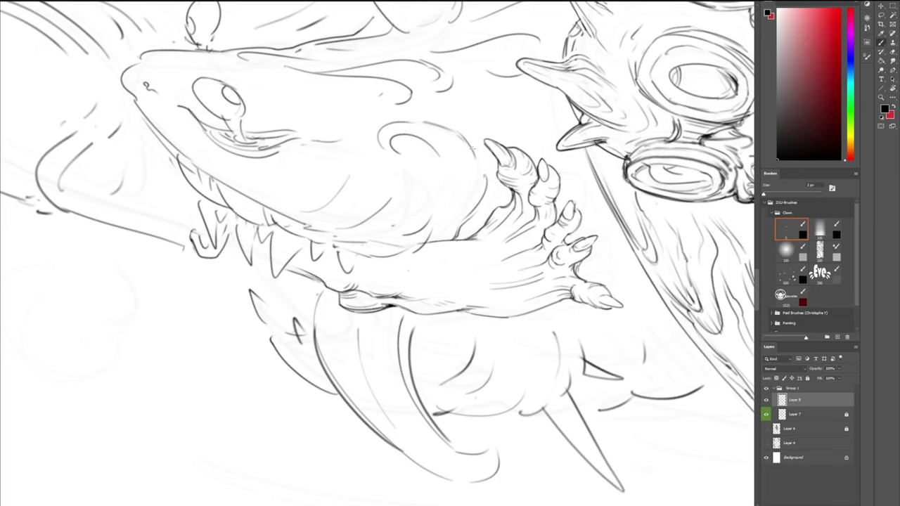
{"action": "left_click_drag", "start_coordinate": [356, 255], "coordinate": [352, 271]}
{"action": "key", "text": "r"}
{"action": "mouse_move", "coordinate": [371, 220]}
{"action": "left_mouse_down"}
{"action": "mouse_move", "coordinate": [357, 226]}
{"action": "mouse_move", "coordinate": [344, 261]}
{"action": "left_mouse_up"}
{"action": "key", "text": "b"}
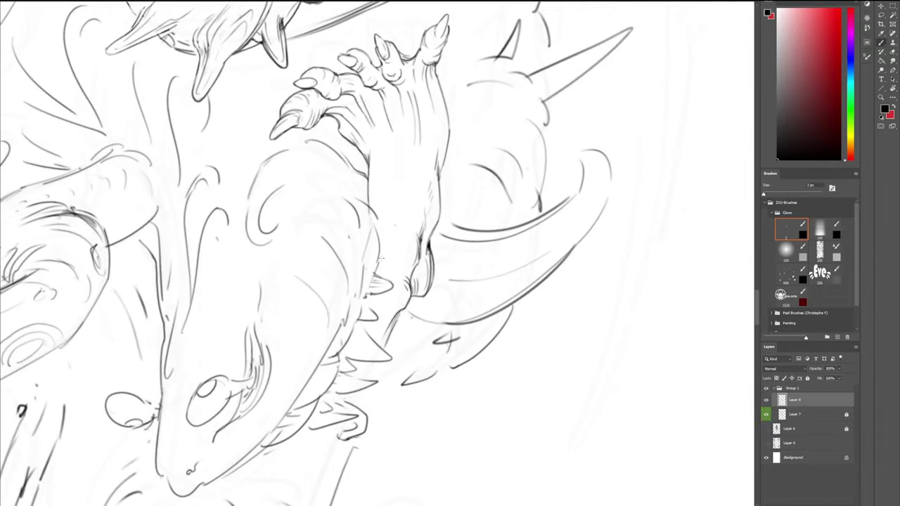
- Clean up the jaw line beside the forearm and redraw it around the bases of the first spikes
{"action": "key", "text": "e"}
{"action": "key", "text": "b"}
{"action": "left_click_drag", "start_coordinate": [353, 300], "coordinate": [360, 280]}
{"action": "key", "text": "e"}
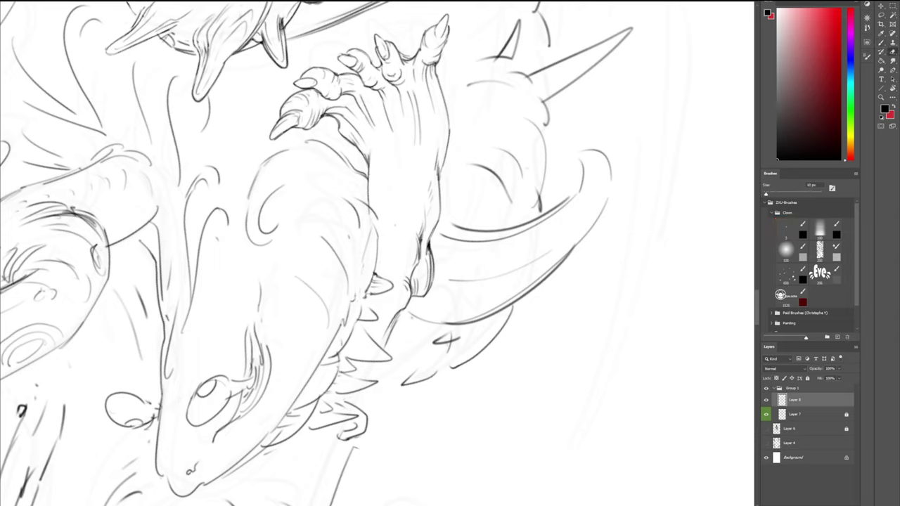
{"action": "key", "text": "b"}
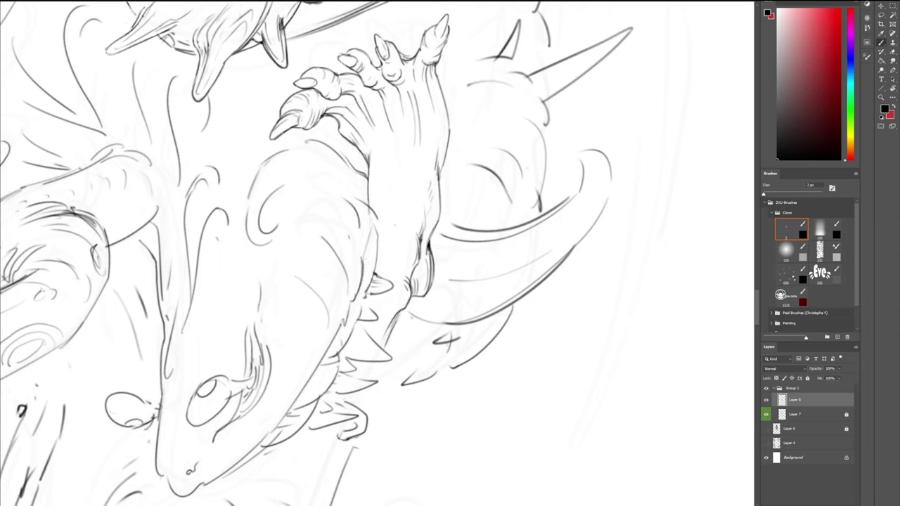
{"action": "left_click_drag", "start_coordinate": [364, 287], "coordinate": [356, 327]}
{"action": "key", "text": "e"}
{"action": "left_click_drag", "start_coordinate": [362, 288], "coordinate": [356, 325]}
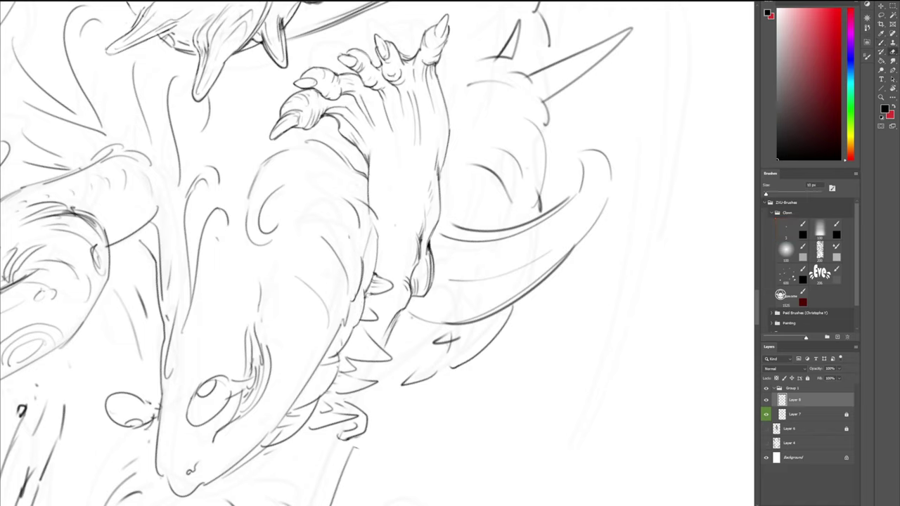
{"action": "key", "text": "b"}
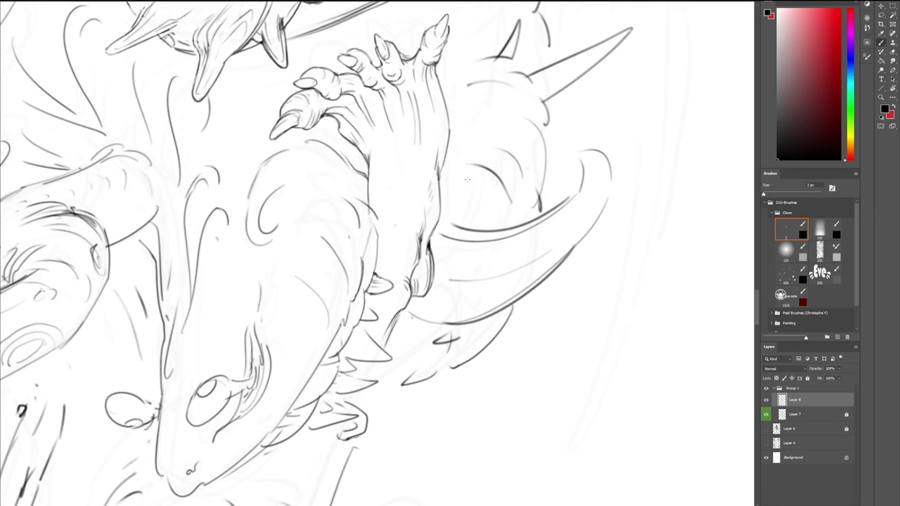
- Rotate the canvas and refine the two small jaw spikes nearest the forearm, erasing rough edges and adding contour strokes
{"action": "key", "text": "r"}
{"action": "mouse_move", "coordinate": [552, 176]}
{"action": "left_mouse_down"}
{"action": "mouse_move", "coordinate": [457, 79]}
{"action": "mouse_move", "coordinate": [370, 58]}
{"action": "left_mouse_up"}
{"action": "key", "text": "e"}
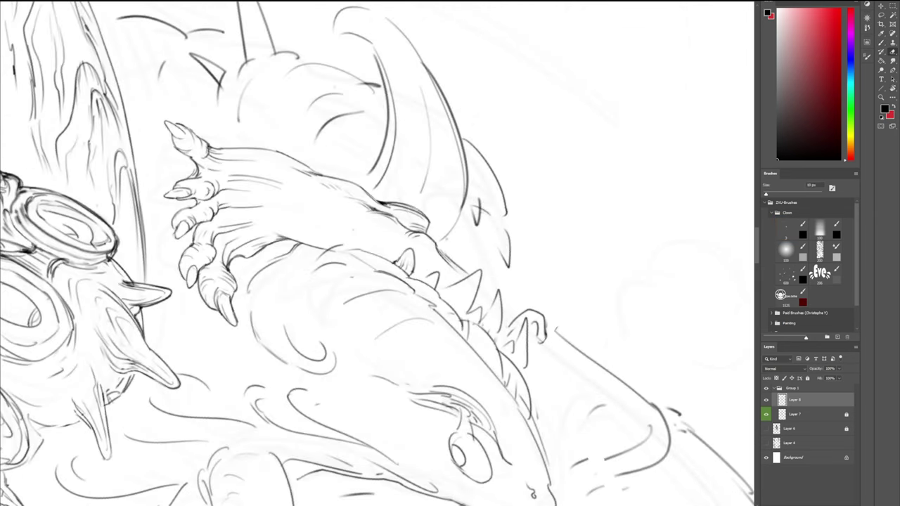
{"action": "mouse_move", "coordinate": [415, 273]}
{"action": "left_mouse_down"}
{"action": "mouse_move", "coordinate": [417, 258]}
{"action": "mouse_move", "coordinate": [400, 254]}
{"action": "left_mouse_up"}
{"action": "key", "text": "b"}
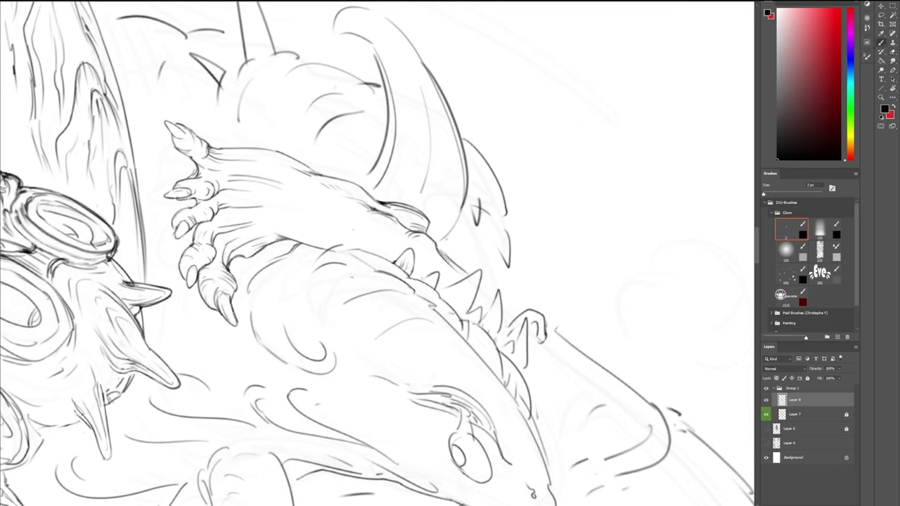
{"action": "mouse_move", "coordinate": [420, 283]}
{"action": "left_mouse_down"}
{"action": "mouse_move", "coordinate": [430, 273]}
{"action": "mouse_move", "coordinate": [439, 298]}
{"action": "left_mouse_up"}
- Tidy the jaw edge between the small spikes and the large spike, redrawing the spike bases
{"action": "key", "text": "r"}
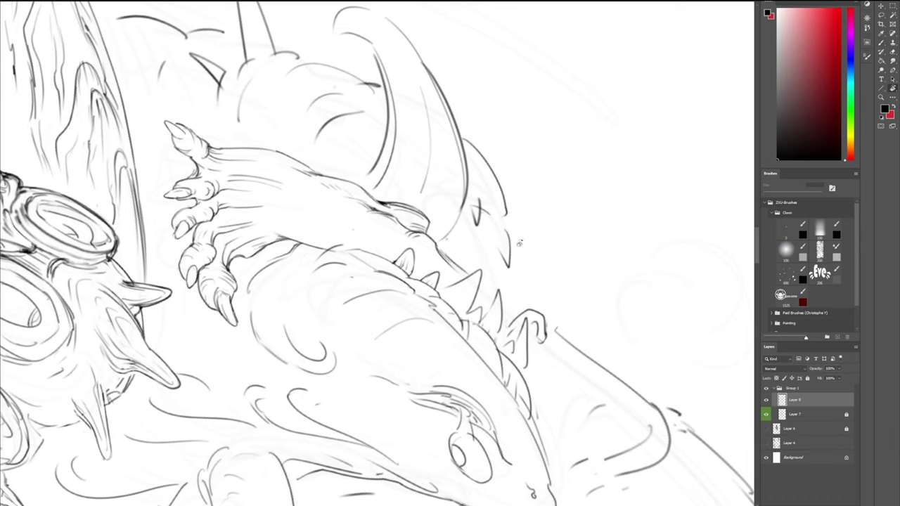
{"action": "left_click_drag", "start_coordinate": [492, 291], "coordinate": [349, 146]}
{"action": "left_click_drag", "start_coordinate": [408, 110], "coordinate": [493, 139]}
{"action": "key", "text": "b"}
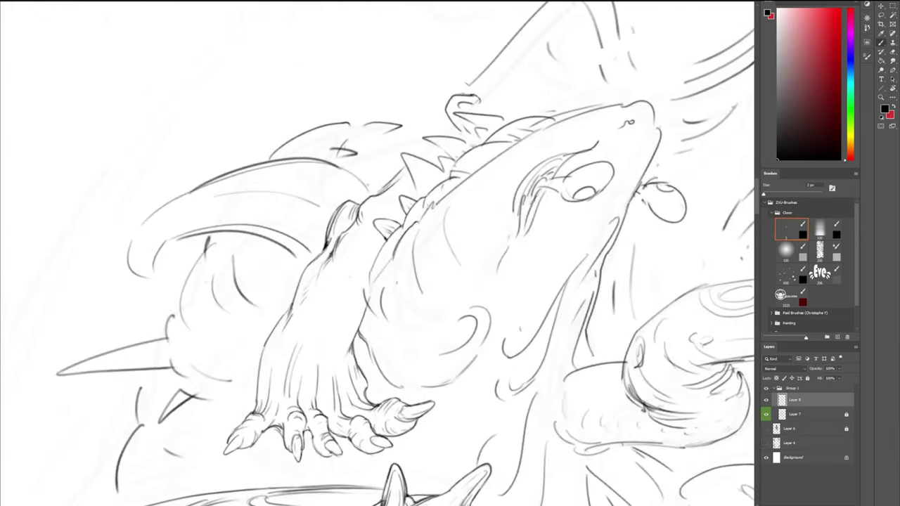
{"action": "key", "text": "e"}
{"action": "left_click_drag", "start_coordinate": [420, 223], "coordinate": [442, 199]}
{"action": "key", "text": "b"}
{"action": "mouse_move", "coordinate": [458, 161]}
{"action": "left_mouse_down"}
{"action": "mouse_move", "coordinate": [448, 179]}
{"action": "mouse_move", "coordinate": [318, 166]}
{"action": "left_mouse_up"}
{"action": "key", "text": "r"}
{"action": "key", "text": "e"}
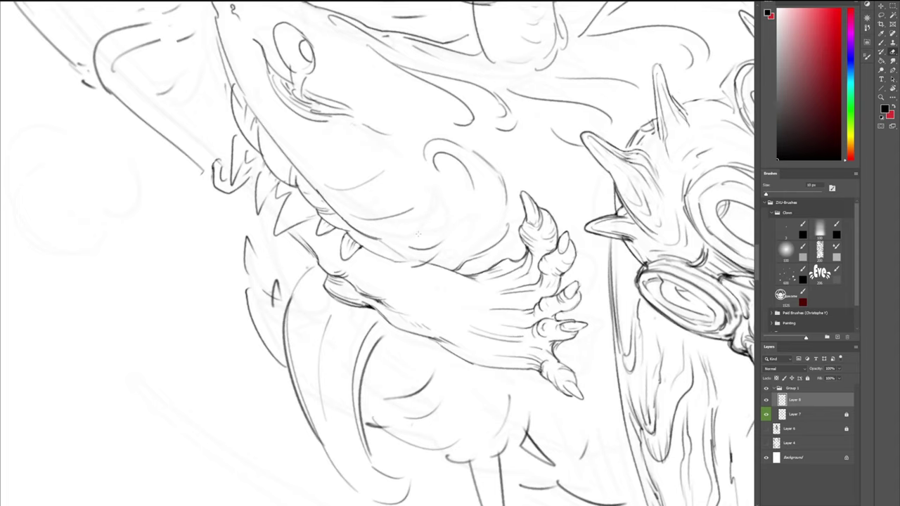
- Extend the upper arm's outline from the elbow up behind the jaw spikes
{"action": "key", "text": "r"}
{"action": "mouse_move", "coordinate": [263, 147]}
{"action": "left_mouse_down"}
{"action": "mouse_move", "coordinate": [323, 127]}
{"action": "mouse_move", "coordinate": [411, 126]}
{"action": "left_mouse_up"}
{"action": "key", "text": "e"}
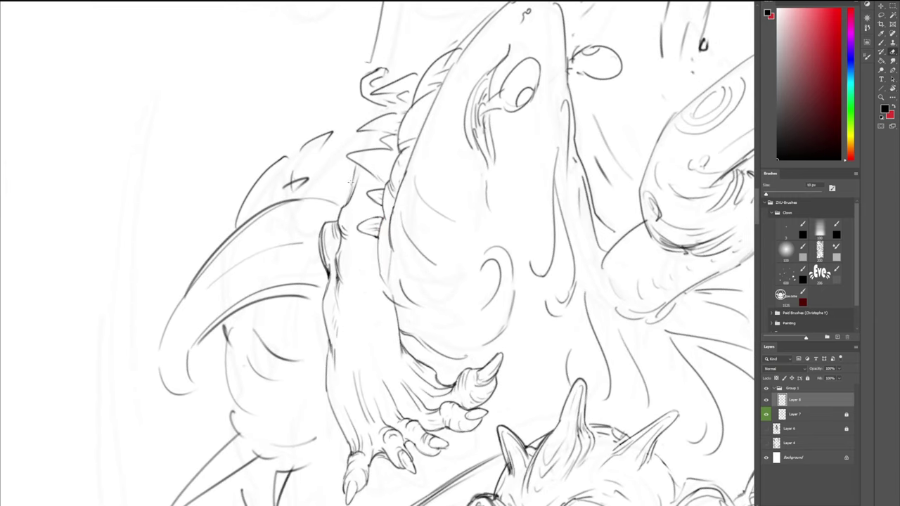
{"action": "key", "text": "b"}
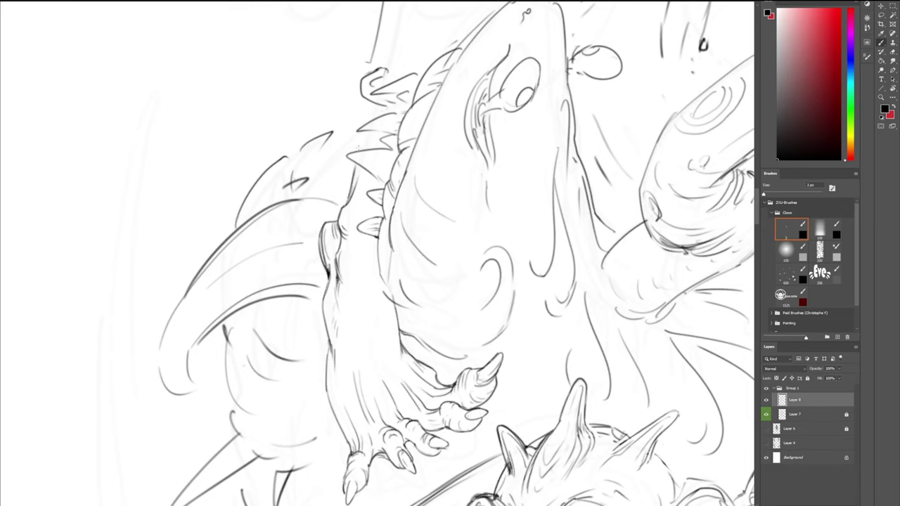
{"action": "left_click_drag", "start_coordinate": [360, 137], "coordinate": [357, 149]}
{"action": "key", "text": "space"}
{"action": "left_click_drag", "start_coordinate": [381, 89], "coordinate": [365, 195]}
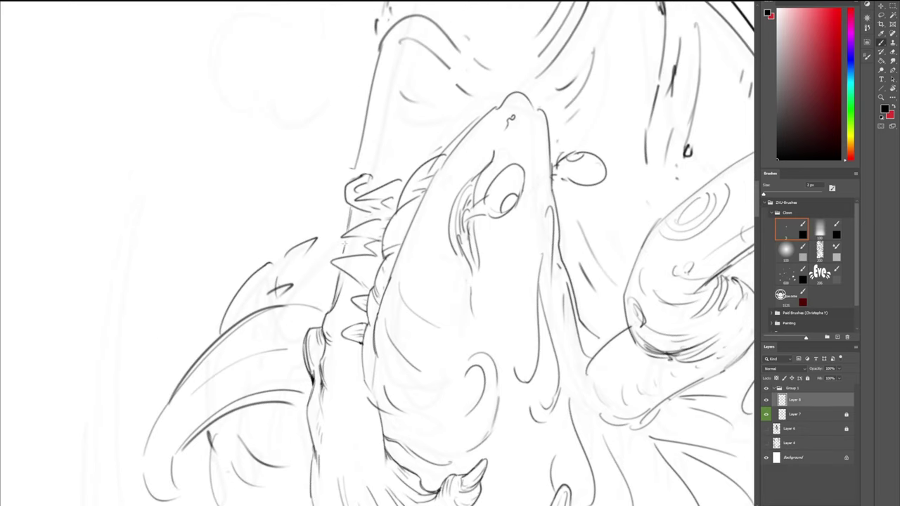
{"action": "left_click_drag", "start_coordinate": [345, 243], "coordinate": [344, 254]}
- Rotate the canvas and refine the large jaw spike and the small spike beside it with contour strokes
{"action": "key", "text": "r"}
{"action": "left_click_drag", "start_coordinate": [486, 205], "coordinate": [377, 131]}
{"action": "mouse_move", "coordinate": [372, 297]}
{"action": "left_mouse_down"}
{"action": "mouse_move", "coordinate": [405, 265]}
{"action": "mouse_move", "coordinate": [384, 266]}
{"action": "mouse_move", "coordinate": [398, 280]}
{"action": "mouse_move", "coordinate": [369, 258]}
{"action": "mouse_move", "coordinate": [379, 262]}
{"action": "left_mouse_up"}
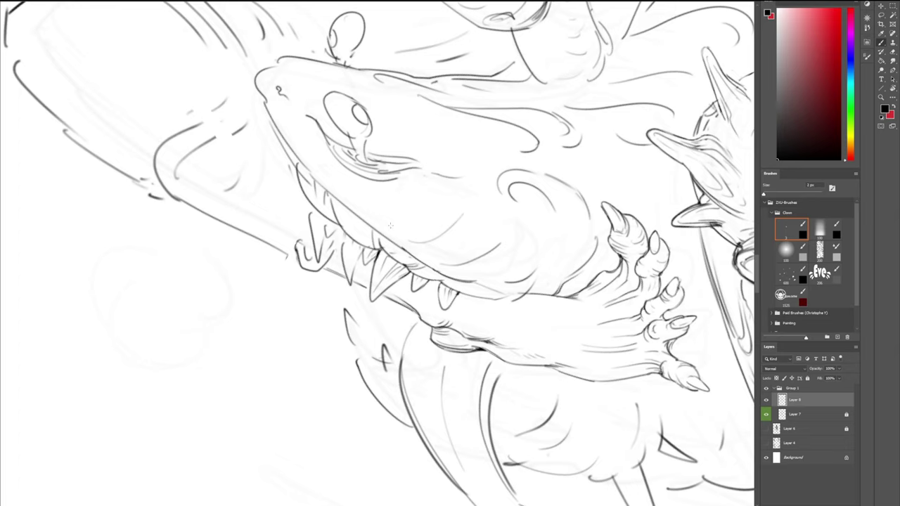
{"action": "key", "text": "e"}
{"action": "mouse_move", "coordinate": [379, 249]}
{"action": "left_mouse_down"}
{"action": "mouse_move", "coordinate": [380, 267]}
{"action": "mouse_move", "coordinate": [350, 274]}
{"action": "mouse_move", "coordinate": [354, 259]}
{"action": "mouse_move", "coordinate": [352, 272]}
{"action": "mouse_move", "coordinate": [365, 258]}
{"action": "left_mouse_up"}
{"action": "key", "text": "b"}
- Redraw the next long spike along the jaw and clean up the line at its base
{"action": "key", "text": "e"}
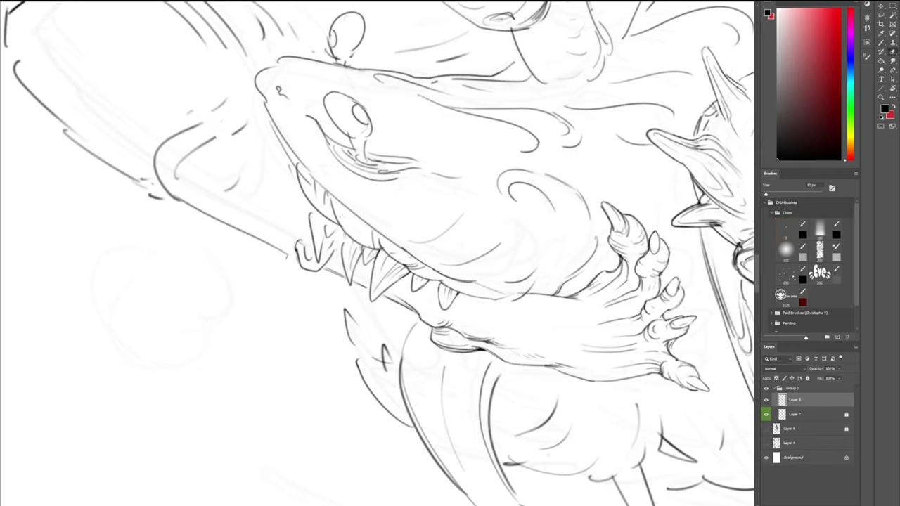
{"action": "key", "text": "b"}
{"action": "mouse_move", "coordinate": [332, 225]}
{"action": "left_mouse_down"}
{"action": "mouse_move", "coordinate": [335, 246]}
{"action": "mouse_move", "coordinate": [346, 242]}
{"action": "mouse_move", "coordinate": [352, 283]}
{"action": "left_mouse_up"}
{"action": "key", "text": "e"}
{"action": "mouse_move", "coordinate": [335, 225]}
{"action": "left_mouse_down"}
{"action": "mouse_move", "coordinate": [339, 253]}
{"action": "mouse_move", "coordinate": [342, 239]}
{"action": "left_mouse_up"}
{"action": "key", "text": "b"}
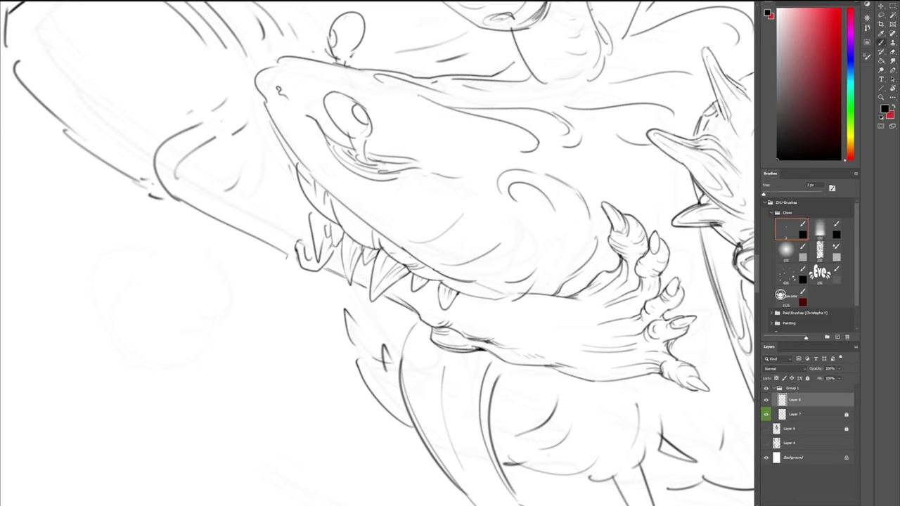
- Draw small pointed spikes toward the front of the jaw and erase the rough sketch lines there
{"action": "key", "text": "e"}
{"action": "key", "text": "b"}
{"action": "left_click_drag", "start_coordinate": [322, 226], "coordinate": [319, 213]}
{"action": "key", "text": "e"}
{"action": "left_click_drag", "start_coordinate": [313, 211], "coordinate": [314, 249]}
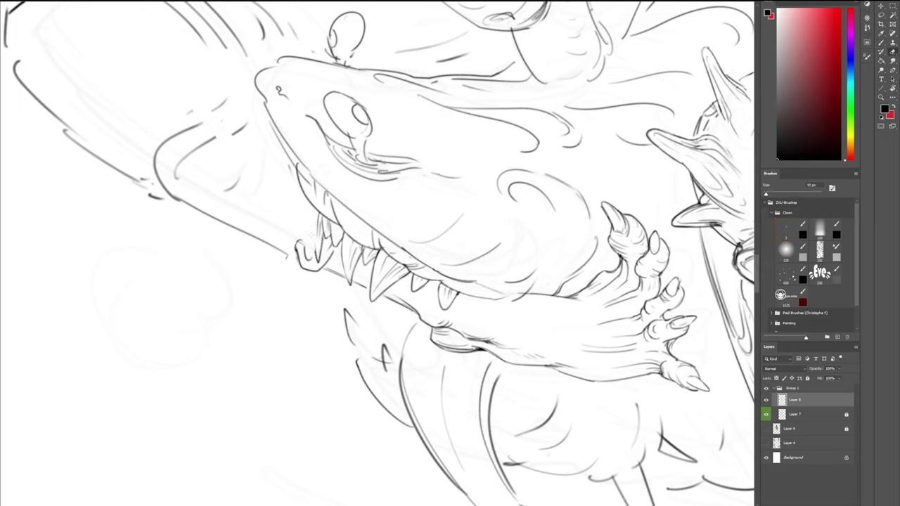
- Draw a long narrow spike near the curled tip at the front of the jaw
{"action": "key", "text": "b"}
{"action": "left_click_drag", "start_coordinate": [306, 210], "coordinate": [311, 251]}
{"action": "key", "text": "ctrl+z"}
{"action": "left_click_drag", "start_coordinate": [307, 203], "coordinate": [314, 262]}
{"action": "left_click_drag", "start_coordinate": [307, 201], "coordinate": [314, 249]}
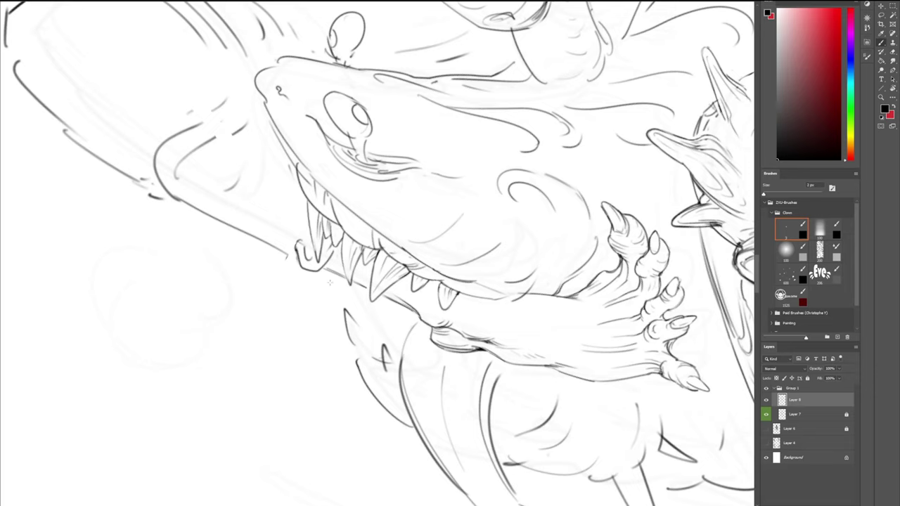
- Clean up the fold lines on the jaw above the front spikes
{"action": "key", "text": "e"}
{"action": "key", "text": "b"}
{"action": "key", "text": "e"}
{"action": "left_click_drag", "start_coordinate": [300, 168], "coordinate": [310, 190]}
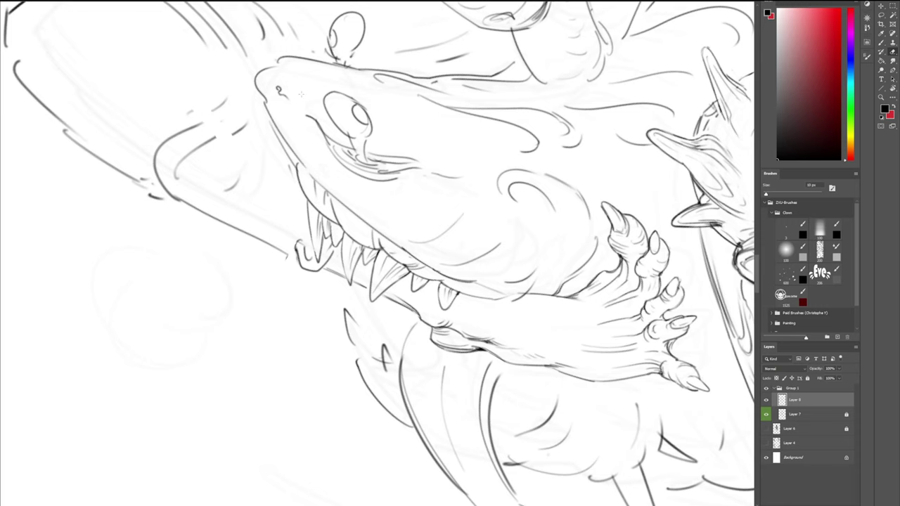
- Rotate the canvas and add curved shading strokes to the jaw folds behind the front spikes
{"action": "key", "text": "r"}
{"action": "mouse_move", "coordinate": [490, 134]}
{"action": "left_mouse_down"}
{"action": "mouse_move", "coordinate": [386, 116]}
{"action": "mouse_move", "coordinate": [271, 207]}
{"action": "left_mouse_up"}
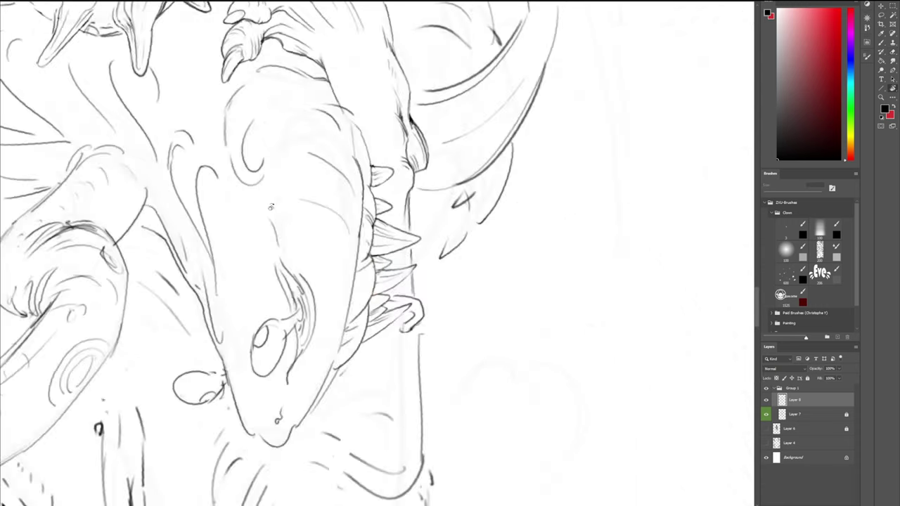
{"action": "key", "text": "b"}
{"action": "key", "text": "e"}
{"action": "key", "text": "b"}
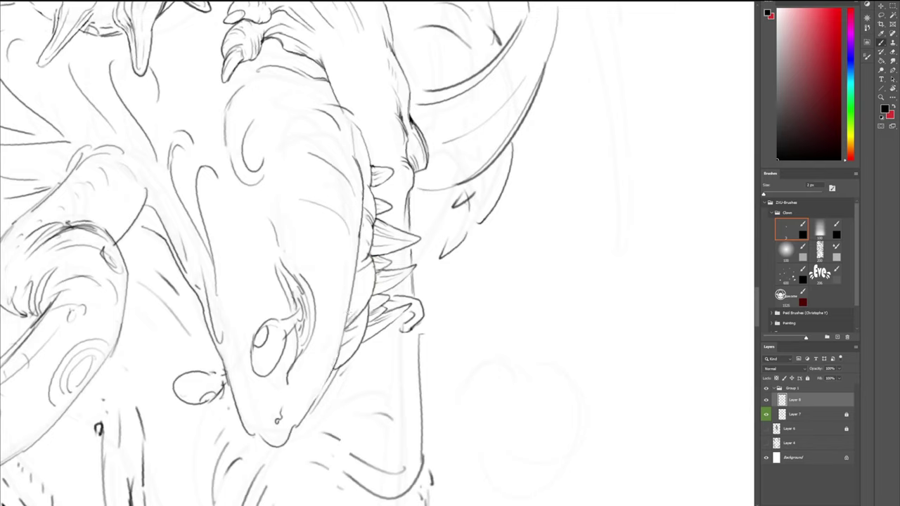
{"action": "left_click_drag", "start_coordinate": [363, 301], "coordinate": [349, 314]}
{"action": "mouse_move", "coordinate": [356, 269]}
{"action": "left_mouse_down"}
{"action": "mouse_move", "coordinate": [372, 246]}
{"action": "mouse_move", "coordinate": [391, 242]}
{"action": "left_mouse_up"}
{"action": "left_click_drag", "start_coordinate": [346, 323], "coordinate": [353, 316]}
- Redraw the crease beside the creature's eye and define the nostril with a wrinkle line
{"action": "left_click_drag", "start_coordinate": [300, 346], "coordinate": [292, 362]}
{"action": "key", "text": "e"}
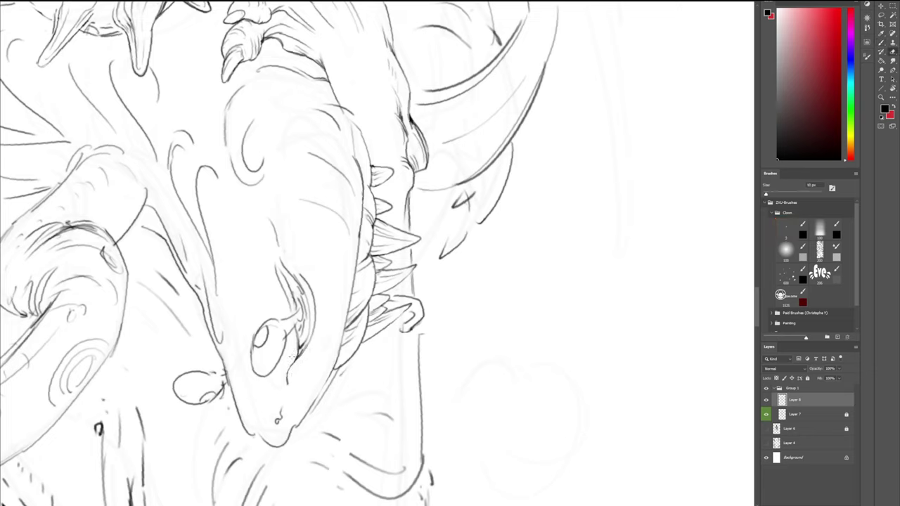
{"action": "key", "text": "b"}
{"action": "mouse_move", "coordinate": [278, 419]}
{"action": "left_mouse_down"}
{"action": "mouse_move", "coordinate": [273, 425]}
{"action": "mouse_move", "coordinate": [285, 401]}
{"action": "left_mouse_up"}
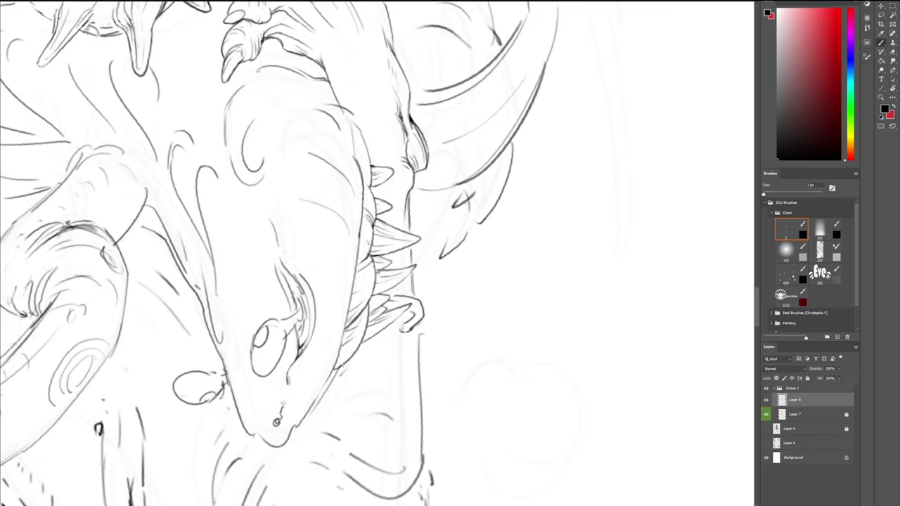
{"action": "key", "text": "e"}
- Add fine detail strokes to the front jaw folds and the bases of the jaw spikes
{"action": "key", "text": "b"}
{"action": "left_click_drag", "start_coordinate": [375, 330], "coordinate": [363, 337]}
{"action": "scroll", "coordinate": [365, 296], "scroll_direction": "down", "scroll_amount": 5}
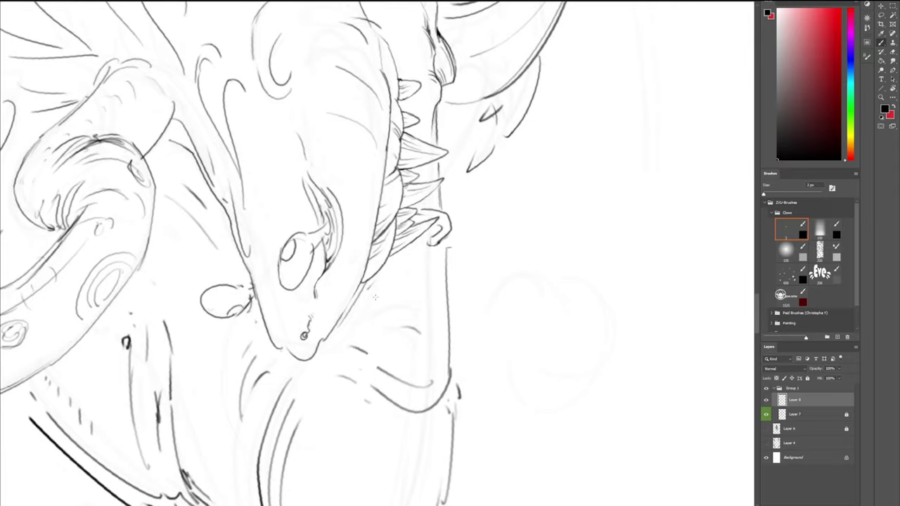
{"action": "key", "text": "r"}
{"action": "left_click_drag", "start_coordinate": [522, 140], "coordinate": [455, 61]}
{"action": "mouse_move", "coordinate": [398, 155]}
{"action": "left_mouse_down"}
{"action": "mouse_move", "coordinate": [379, 200]}
{"action": "mouse_move", "coordinate": [369, 187]}
{"action": "left_mouse_up"}
{"action": "key", "text": "ctrl+z"}
{"action": "left_click_drag", "start_coordinate": [357, 149], "coordinate": [351, 156]}
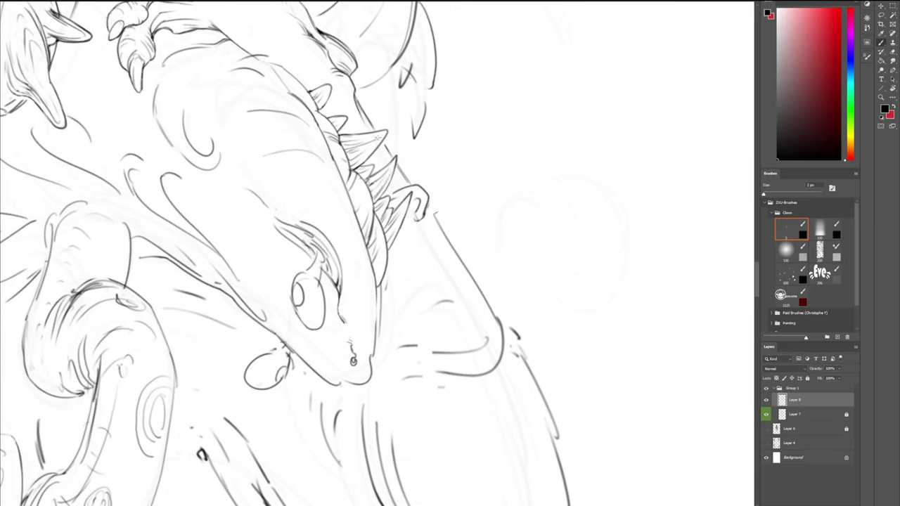
- Rotate the canvas and rework the jaw outline between the small spikes and the clawed hand
{"action": "key", "text": "r"}
{"action": "mouse_move", "coordinate": [390, 72]}
{"action": "left_mouse_down"}
{"action": "mouse_move", "coordinate": [523, 153]}
{"action": "mouse_move", "coordinate": [422, 249]}
{"action": "left_mouse_up"}
{"action": "key", "text": "e"}
{"action": "left_click_drag", "start_coordinate": [389, 177], "coordinate": [381, 218]}
{"action": "key", "text": "b"}
{"action": "left_click_drag", "start_coordinate": [390, 168], "coordinate": [382, 228]}
{"action": "key", "text": "ctrl+z"}
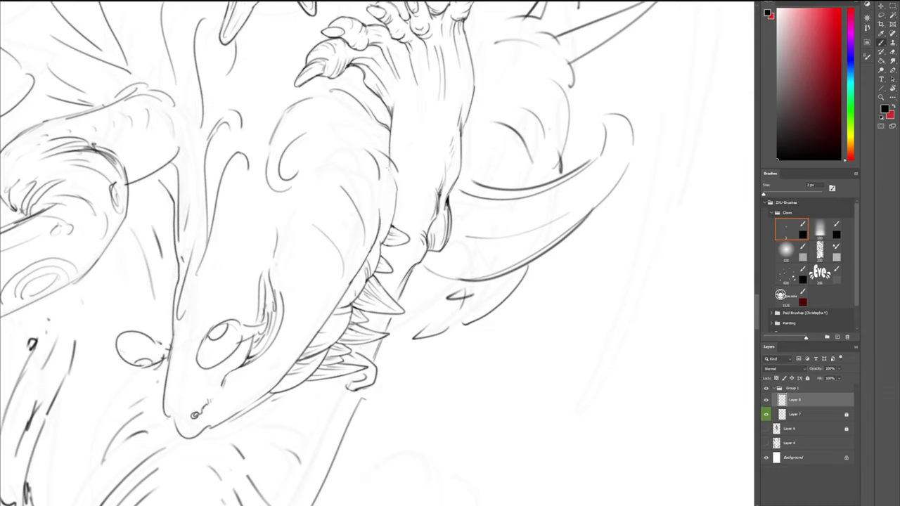
{"action": "left_click_drag", "start_coordinate": [393, 169], "coordinate": [372, 242]}
- Draw two additional small spikes along the jaw where it overlaps the forearm
{"action": "key", "text": "e"}
{"action": "key", "text": "b"}
{"action": "key", "text": "e"}
{"action": "mouse_move", "coordinate": [398, 171]}
{"action": "left_mouse_down"}
{"action": "mouse_move", "coordinate": [397, 197]}
{"action": "mouse_move", "coordinate": [411, 162]}
{"action": "mouse_move", "coordinate": [412, 189]}
{"action": "left_mouse_up"}
{"action": "key", "text": "b"}
{"action": "mouse_move", "coordinate": [411, 189]}
{"action": "left_mouse_down"}
{"action": "mouse_move", "coordinate": [405, 196]}
{"action": "mouse_move", "coordinate": [420, 200]}
{"action": "mouse_move", "coordinate": [395, 220]}
{"action": "left_mouse_up"}
{"action": "key", "text": "ctrl+z"}
{"action": "key", "text": "ctrl+z"}
{"action": "key", "text": "ctrl+z"}
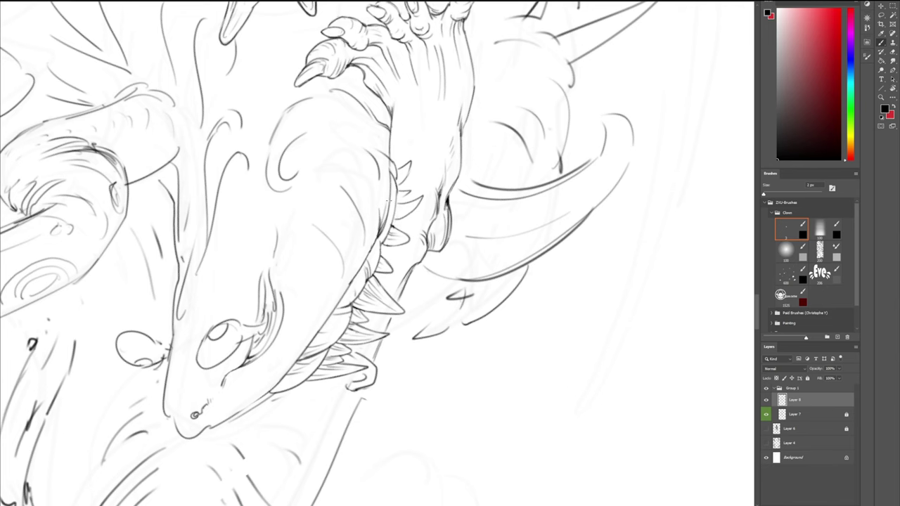
- Add fine contour strokes to the new small spikes overlapping the forearm
{"action": "key", "text": "r"}
{"action": "mouse_move", "coordinate": [459, 130]}
{"action": "left_mouse_down"}
{"action": "mouse_move", "coordinate": [325, 207]}
{"action": "mouse_move", "coordinate": [345, 210]}
{"action": "mouse_move", "coordinate": [338, 223]}
{"action": "left_mouse_up"}
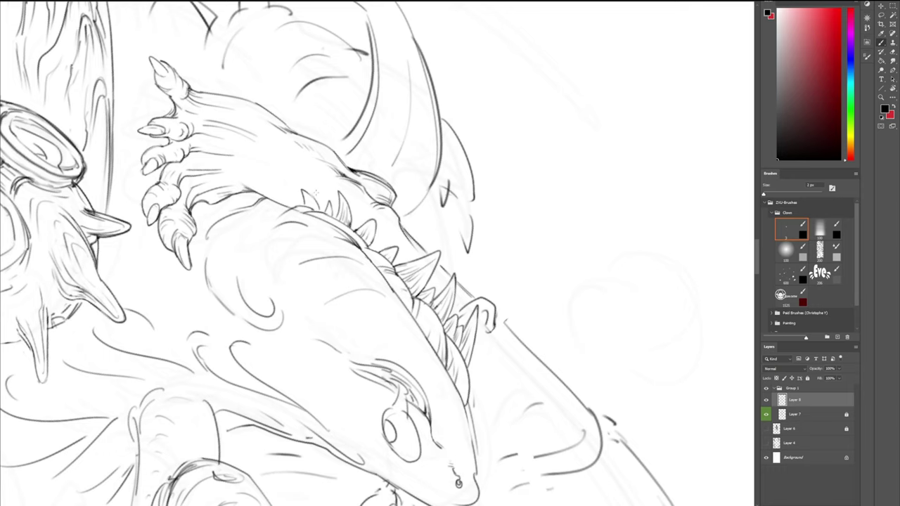
{"action": "key", "text": "r"}
{"action": "mouse_move", "coordinate": [449, 161]}
{"action": "left_mouse_down"}
{"action": "mouse_move", "coordinate": [442, 150]}
{"action": "mouse_move", "coordinate": [329, 144]}
{"action": "left_mouse_up"}
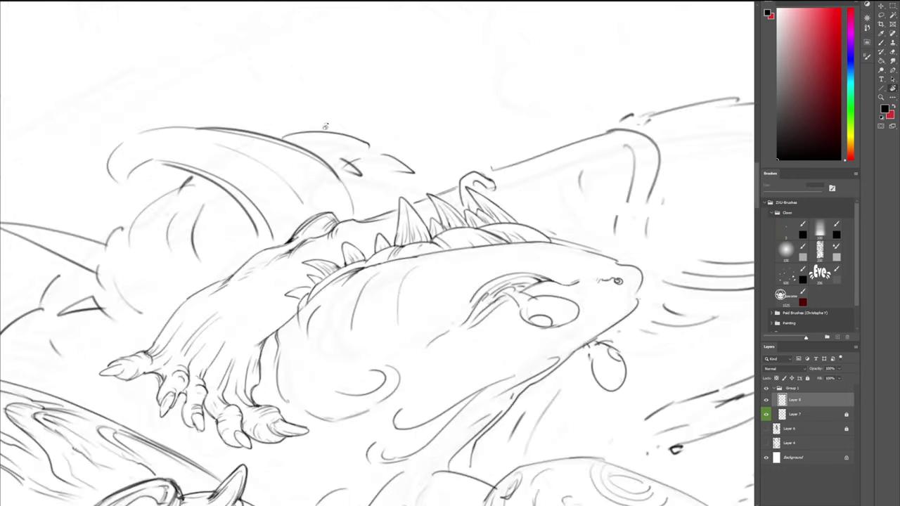
- Add a tiny spike at the hand end of the jaw's spike row, and rotate the canvas back
{"action": "key", "text": "e"}
{"action": "key", "text": "b"}
{"action": "mouse_move", "coordinate": [291, 319]}
{"action": "left_mouse_down"}
{"action": "mouse_move", "coordinate": [315, 298]}
{"action": "mouse_move", "coordinate": [284, 311]}
{"action": "left_mouse_up"}
{"action": "key", "text": "ctrl+z"}
{"action": "left_click_drag", "start_coordinate": [284, 311], "coordinate": [293, 316]}
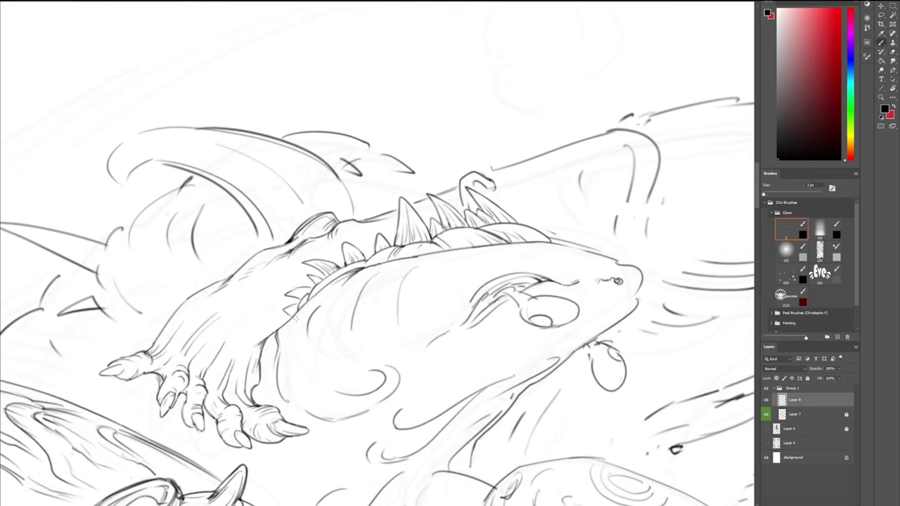
{"action": "key", "text": "ctrl+z"}
{"action": "key", "text": "r"}
{"action": "mouse_move", "coordinate": [421, 286]}
{"action": "left_mouse_down"}
{"action": "mouse_move", "coordinate": [429, 235]}
{"action": "mouse_move", "coordinate": [409, 208]}
{"action": "left_mouse_up"}
{"action": "left_click_drag", "start_coordinate": [469, 283], "coordinate": [430, 176]}
{"action": "key", "text": "b"}
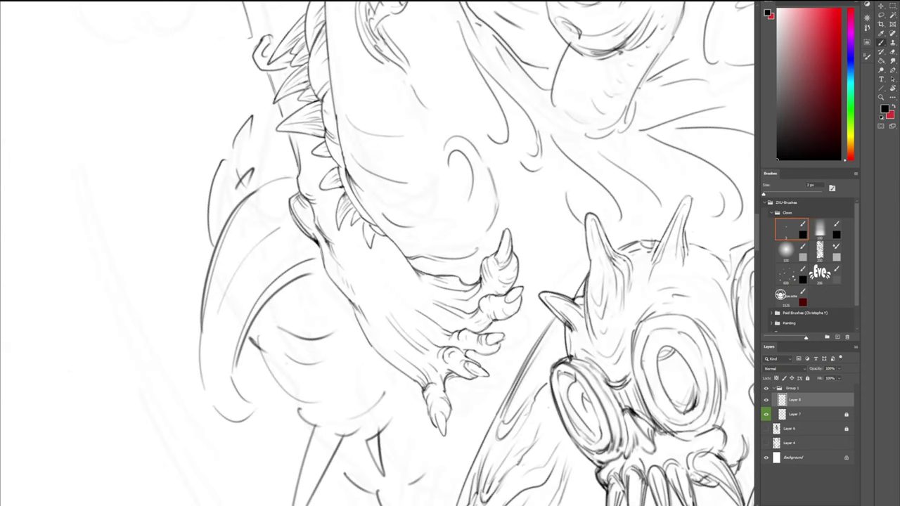
- Touch up the small spikes beside the forearm and erase stray marks along the jaw's spike row
{"action": "left_click_drag", "start_coordinate": [368, 220], "coordinate": [367, 244]}
{"action": "left_click_drag", "start_coordinate": [336, 154], "coordinate": [348, 167]}
{"action": "scroll", "coordinate": [345, 162], "scroll_direction": "up", "scroll_amount": 4}
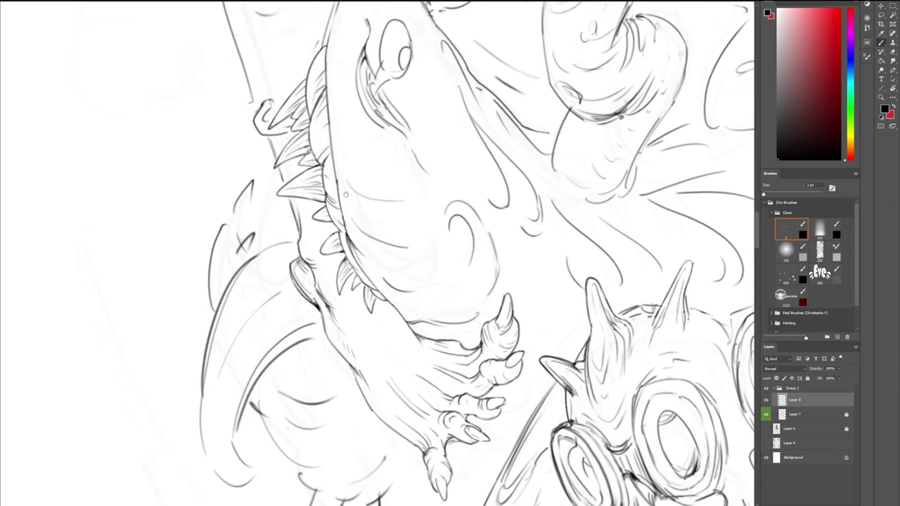
{"action": "key", "text": "e"}
{"action": "left_click_drag", "start_coordinate": [324, 103], "coordinate": [313, 132]}
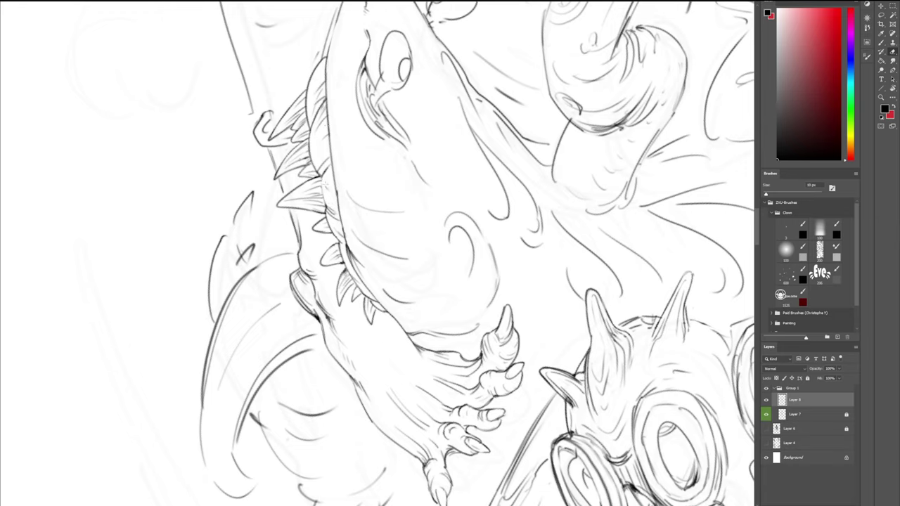
{"action": "key", "text": "b"}
{"action": "key", "text": "e"}
{"action": "key", "text": "b"}
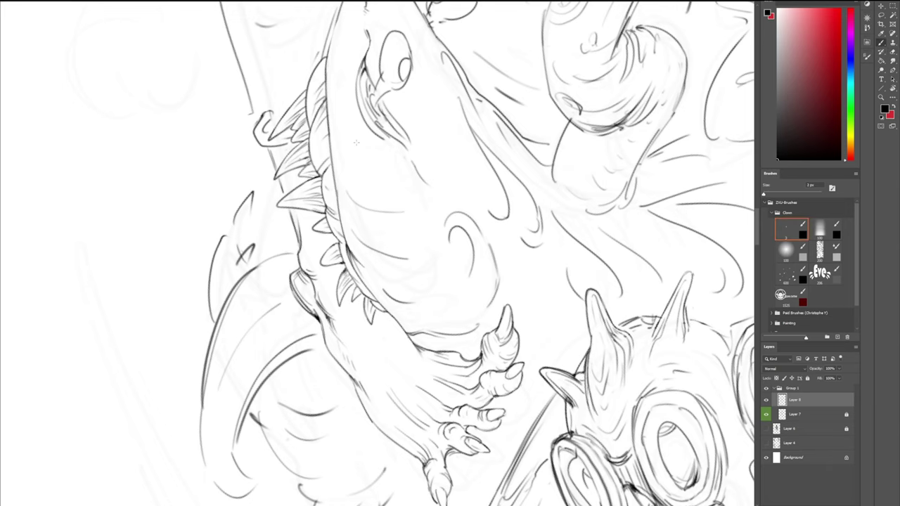
- Rotate the canvas and erase stray line ends along the jaw's edge beside the spikes
{"action": "key", "text": "r"}
{"action": "left_click_drag", "start_coordinate": [328, 131], "coordinate": [445, 89]}
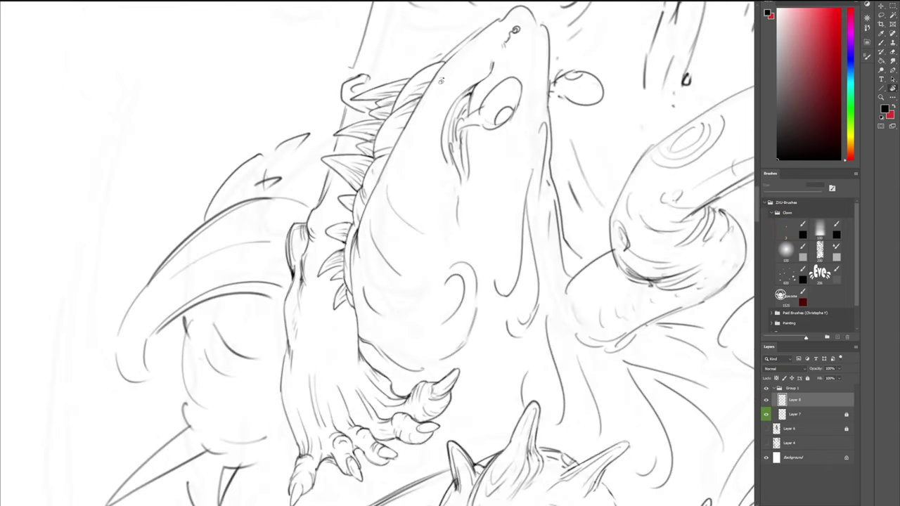
{"action": "key", "text": "e"}
{"action": "left_click_drag", "start_coordinate": [363, 227], "coordinate": [359, 258]}
{"action": "key", "text": "b"}
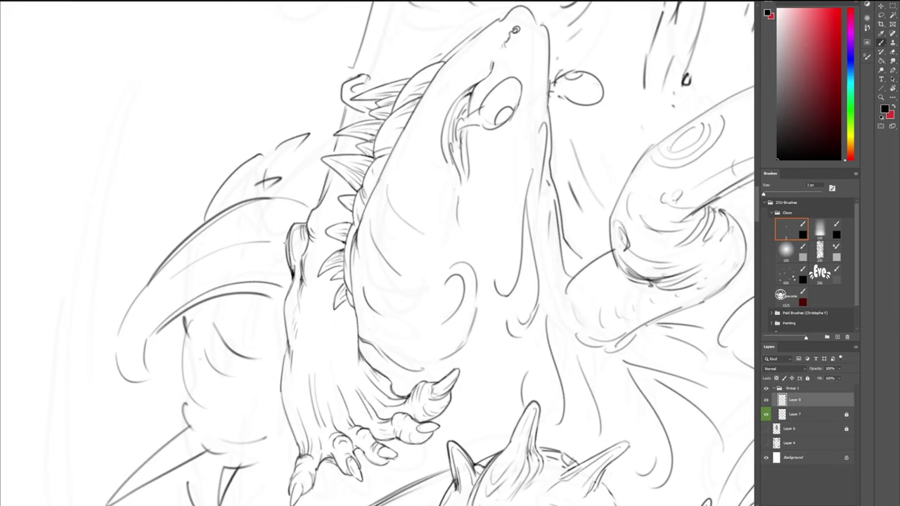
- Add fine strokes to the bony bump on the arm, the forearm outline and the clawed fingers
{"action": "left_click_drag", "start_coordinate": [296, 254], "coordinate": [292, 281]}
{"action": "scroll", "coordinate": [324, 204], "scroll_direction": "down", "scroll_amount": 3}
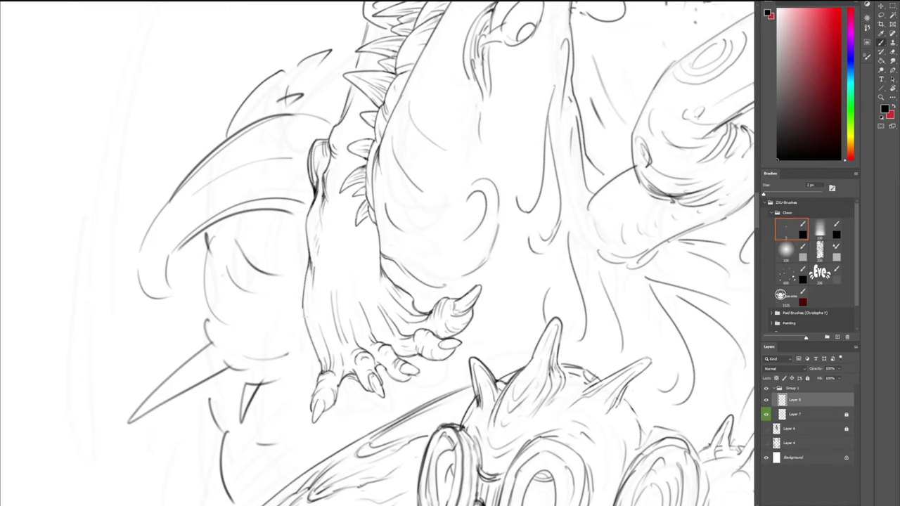
{"action": "left_click_drag", "start_coordinate": [301, 302], "coordinate": [305, 323]}
{"action": "mouse_move", "coordinate": [365, 375]}
{"action": "left_mouse_down"}
{"action": "mouse_move", "coordinate": [368, 384]}
{"action": "mouse_move", "coordinate": [393, 379]}
{"action": "left_mouse_up"}
{"action": "left_click_drag", "start_coordinate": [506, 96], "coordinate": [483, 161]}
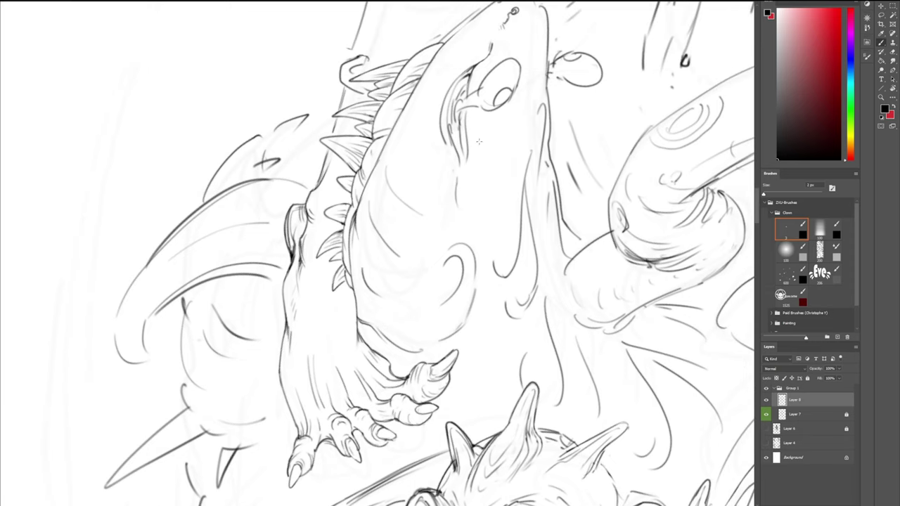
- Erase the rough contour marks on the cheek beside the spikes and redraw them as fine curved strokes
{"action": "left_click_drag", "start_coordinate": [356, 289], "coordinate": [366, 316]}
{"action": "key", "text": "e"}
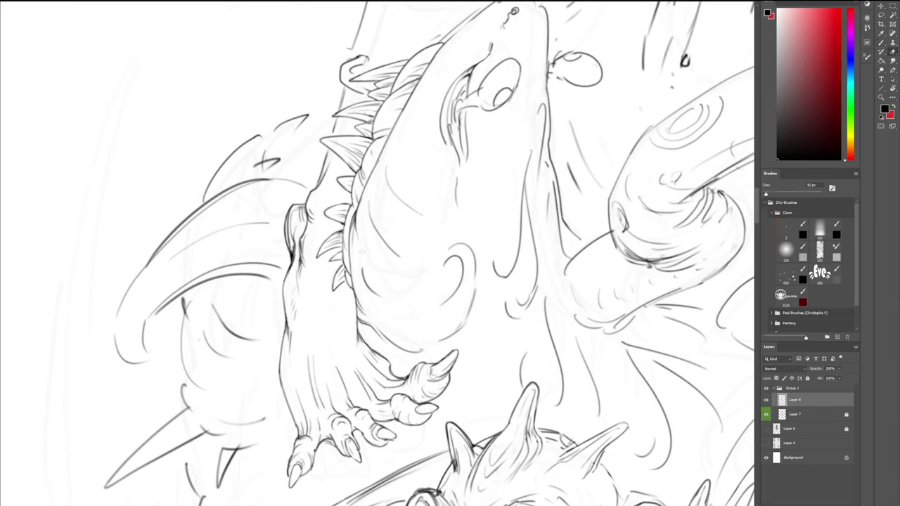
{"action": "left_click_drag", "start_coordinate": [362, 267], "coordinate": [371, 290]}
{"action": "key", "text": "b"}
{"action": "left_click_drag", "start_coordinate": [356, 251], "coordinate": [374, 290]}
{"action": "key", "text": "ctrl+z"}
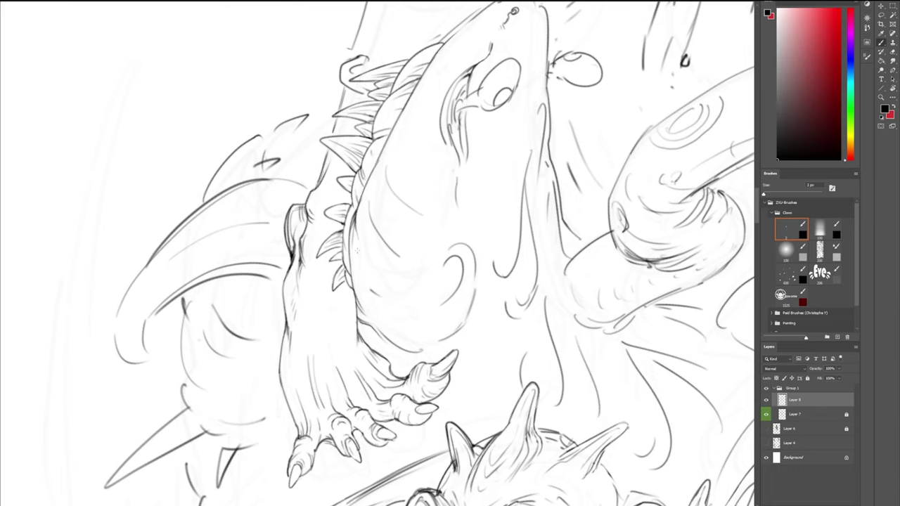
{"action": "left_click_drag", "start_coordinate": [356, 249], "coordinate": [376, 294]}
{"action": "key", "text": "e"}
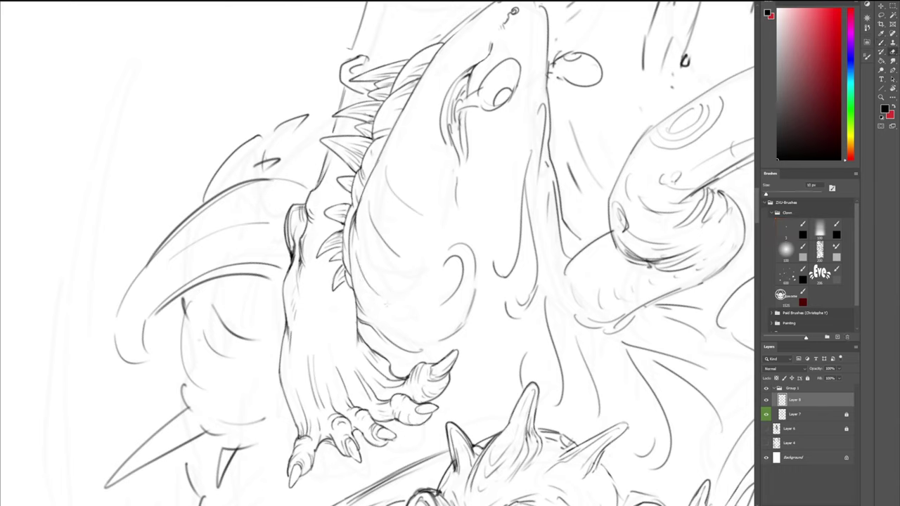
{"action": "key", "text": "b"}
{"action": "key", "text": "e"}
{"action": "key", "text": "b"}
- Refine the nostril and the near eye, adding fine strokes around the pupil and the eye's stalk
{"action": "left_click_drag", "start_coordinate": [491, 45], "coordinate": [483, 61]}
{"action": "mouse_move", "coordinate": [510, 25]}
{"action": "left_mouse_down"}
{"action": "mouse_move", "coordinate": [500, 62]}
{"action": "mouse_move", "coordinate": [511, 45]}
{"action": "mouse_move", "coordinate": [505, 39]}
{"action": "mouse_move", "coordinate": [497, 49]}
{"action": "left_mouse_up"}
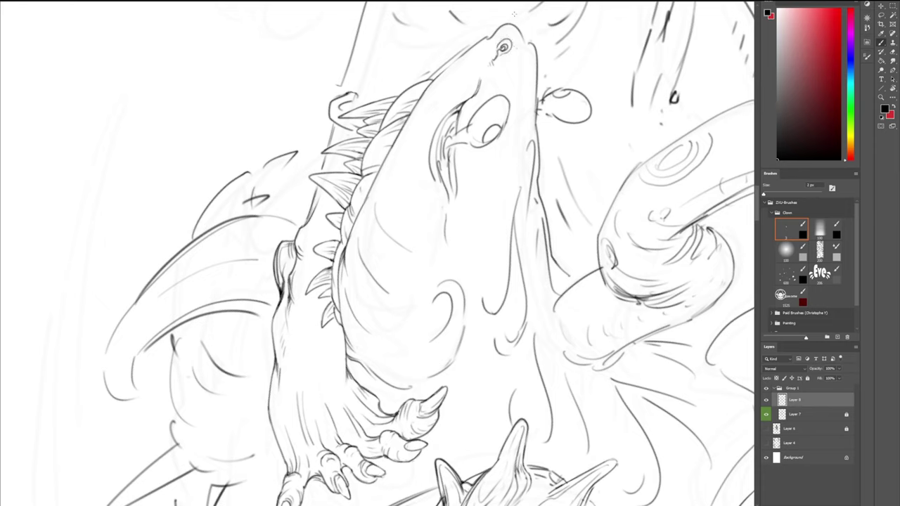
{"action": "key", "text": "e"}
{"action": "key", "text": "b"}
{"action": "mouse_move", "coordinate": [470, 124]}
{"action": "left_mouse_down"}
{"action": "mouse_move", "coordinate": [507, 133]}
{"action": "mouse_move", "coordinate": [494, 152]}
{"action": "mouse_move", "coordinate": [509, 113]}
{"action": "left_mouse_up"}
{"action": "key", "text": "e"}
{"action": "key", "text": "b"}
{"action": "key", "text": "ctrl+z"}
{"action": "mouse_move", "coordinate": [485, 146]}
{"action": "left_mouse_down"}
{"action": "mouse_move", "coordinate": [509, 111]}
{"action": "mouse_move", "coordinate": [500, 133]}
{"action": "mouse_move", "coordinate": [456, 140]}
{"action": "mouse_move", "coordinate": [455, 131]}
{"action": "left_mouse_up"}
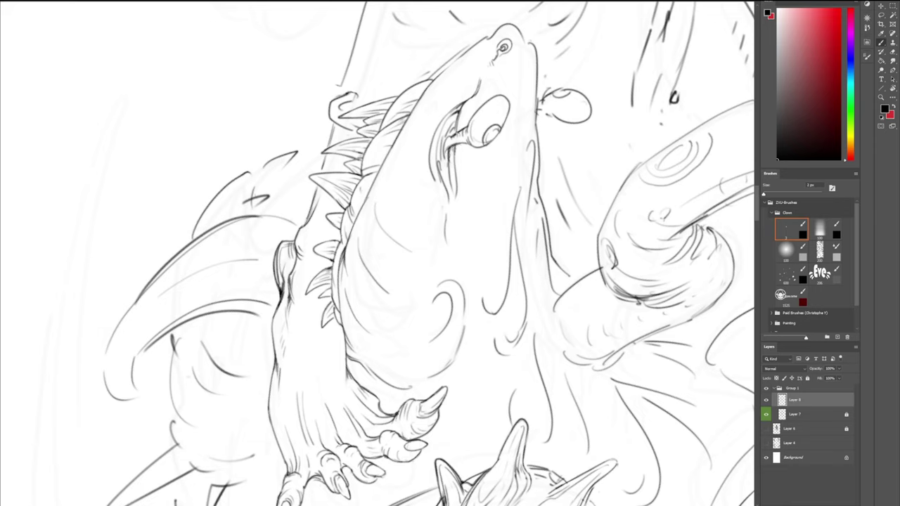
- Clean up the skin folds around the near eye's socket by erasing rough lines and redrawing finer ones
{"action": "key", "text": "e"}
{"action": "key", "text": "b"}
{"action": "left_click_drag", "start_coordinate": [451, 163], "coordinate": [458, 208]}
{"action": "key", "text": "e"}
{"action": "left_click_drag", "start_coordinate": [442, 160], "coordinate": [439, 181]}
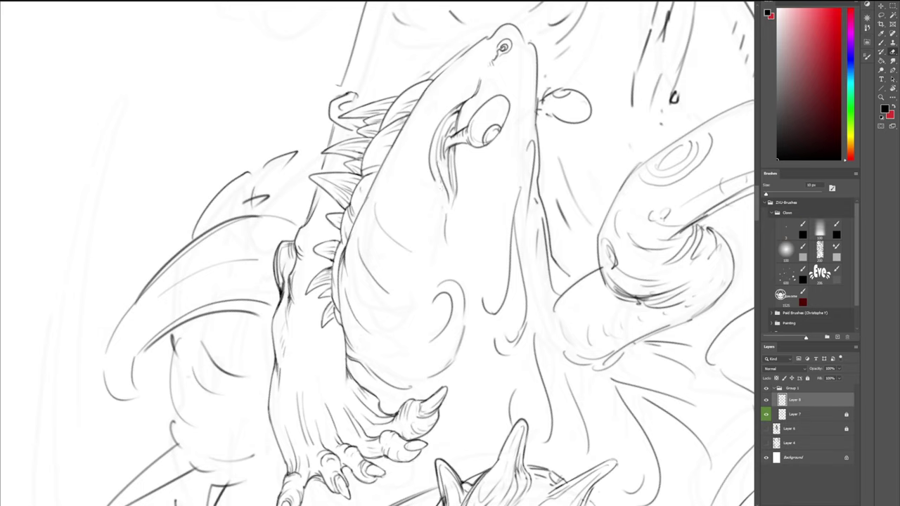
{"action": "key", "text": "b"}
{"action": "key", "text": "ctrl+z"}
{"action": "mouse_move", "coordinate": [437, 140]}
{"action": "left_mouse_down"}
{"action": "mouse_move", "coordinate": [462, 107]}
{"action": "mouse_move", "coordinate": [458, 120]}
{"action": "left_mouse_up"}
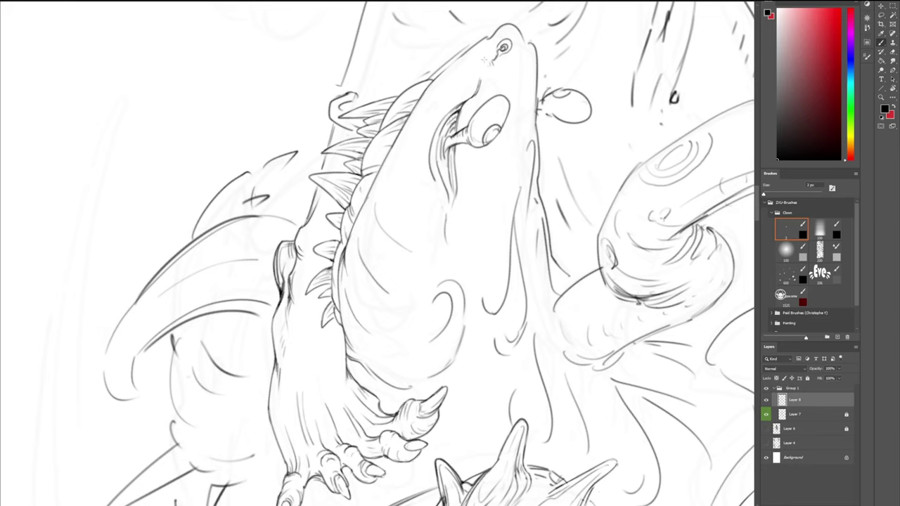
{"action": "key", "text": "e"}
{"action": "left_click_drag", "start_coordinate": [459, 127], "coordinate": [465, 120]}
{"action": "left_click_drag", "start_coordinate": [431, 148], "coordinate": [438, 189]}
{"action": "key", "text": "b"}
{"action": "mouse_move", "coordinate": [430, 155]}
{"action": "left_mouse_down"}
{"action": "mouse_move", "coordinate": [443, 212]}
{"action": "mouse_move", "coordinate": [454, 196]}
{"action": "left_mouse_up"}
- Rotate the canvas and draw a thin wavy crease on the head behind the near eye
{"action": "key", "text": "r"}
{"action": "left_click_drag", "start_coordinate": [515, 192], "coordinate": [412, 88]}
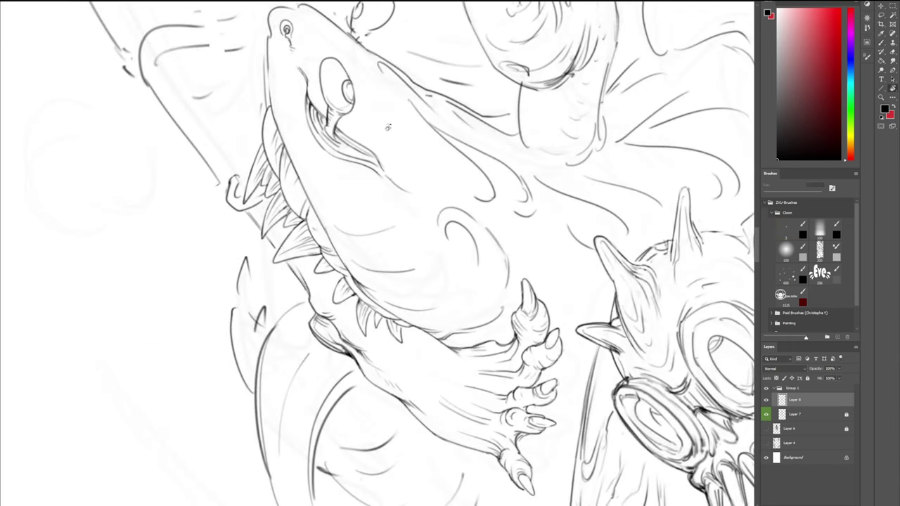
{"action": "key", "text": "e"}
{"action": "key", "text": "b"}
{"action": "mouse_move", "coordinate": [371, 124]}
{"action": "left_mouse_down"}
{"action": "mouse_move", "coordinate": [389, 116]}
{"action": "mouse_move", "coordinate": [421, 163]}
{"action": "left_mouse_up"}
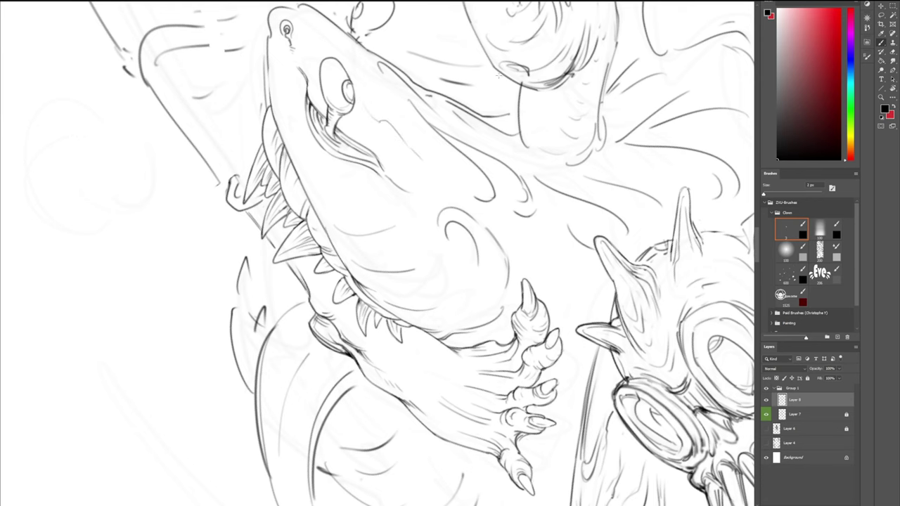
- Rotate the canvas, add fine shading strokes to the snout and near eyeball, and tidy the fold ends behind the eye
{"action": "key", "text": "r"}
{"action": "left_click_drag", "start_coordinate": [497, 74], "coordinate": [280, 189]}
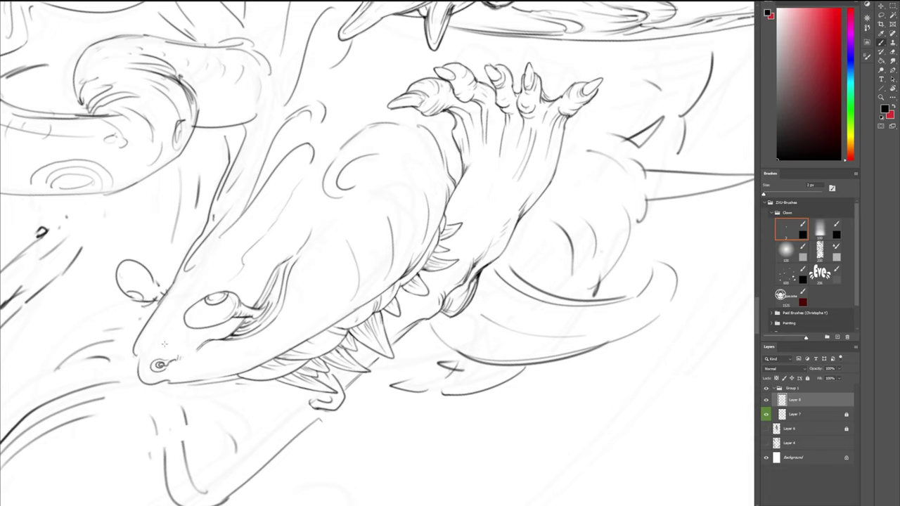
{"action": "left_click_drag", "start_coordinate": [163, 345], "coordinate": [172, 342]}
{"action": "key", "text": "e"}
{"action": "mouse_move", "coordinate": [167, 289]}
{"action": "left_mouse_down"}
{"action": "mouse_move", "coordinate": [152, 320]}
{"action": "mouse_move", "coordinate": [171, 289]}
{"action": "left_mouse_up"}
{"action": "key", "text": "b"}
{"action": "left_click_drag", "start_coordinate": [195, 322], "coordinate": [248, 314]}
{"action": "key", "text": "e"}
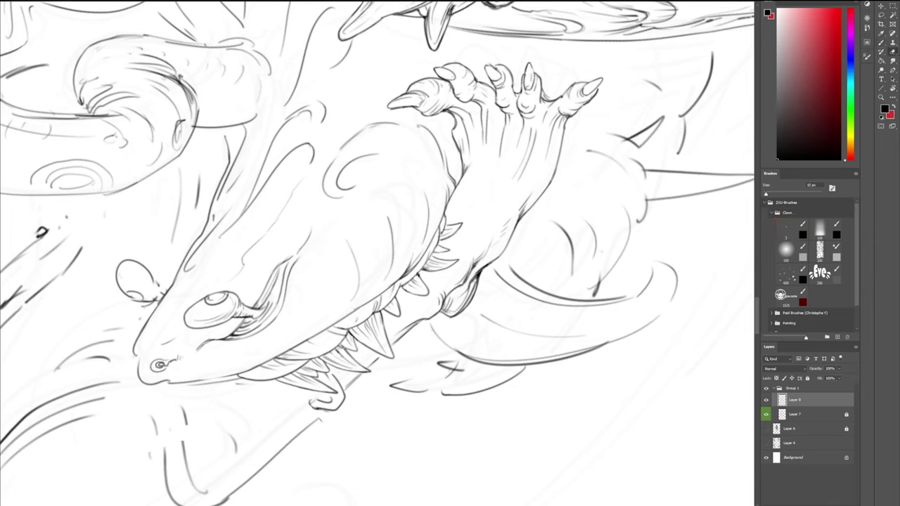
{"action": "left_click_drag", "start_coordinate": [272, 273], "coordinate": [304, 243]}
{"action": "key", "text": "b"}
{"action": "key", "text": "ctrl+z"}
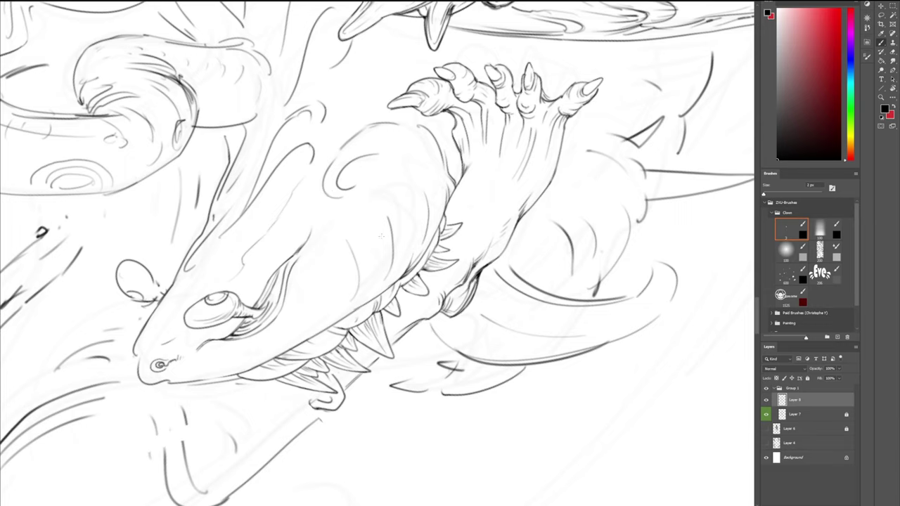
- Add curved contour strokes across the cheek and refine the jaw's edge where it meets the forearm
{"action": "key", "text": "e"}
{"action": "key", "text": "b"}
{"action": "left_click_drag", "start_coordinate": [368, 242], "coordinate": [361, 284]}
{"action": "left_click_drag", "start_coordinate": [395, 201], "coordinate": [396, 256]}
{"action": "left_click_drag", "start_coordinate": [435, 171], "coordinate": [433, 222]}
{"action": "key", "text": "e"}
{"action": "mouse_move", "coordinate": [454, 122]}
{"action": "left_mouse_down"}
{"action": "mouse_move", "coordinate": [459, 150]}
{"action": "mouse_move", "coordinate": [453, 128]}
{"action": "mouse_move", "coordinate": [450, 145]}
{"action": "mouse_move", "coordinate": [464, 173]}
{"action": "left_mouse_up"}
{"action": "key", "text": "b"}
{"action": "left_click_drag", "start_coordinate": [460, 160], "coordinate": [463, 170]}
{"action": "mouse_move", "coordinate": [459, 159]}
{"action": "left_mouse_down"}
{"action": "mouse_move", "coordinate": [463, 188]}
{"action": "mouse_move", "coordinate": [449, 204]}
{"action": "left_mouse_up"}
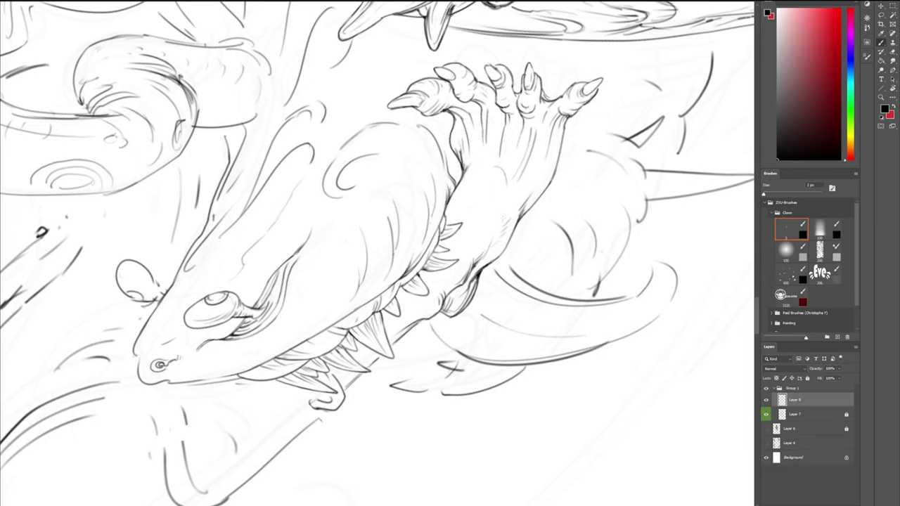
- Replace the trial hatching on the forearm with short fine strokes near the spikes
{"action": "left_click_drag", "start_coordinate": [499, 183], "coordinate": [505, 216]}
{"action": "key", "text": "ctrl+z"}
{"action": "key", "text": "ctrl+z"}
{"action": "left_click_drag", "start_coordinate": [492, 223], "coordinate": [490, 242]}
- Erase the rough outline at the snout's tip and redraw it with a cleaner curve
{"action": "key", "text": "e"}
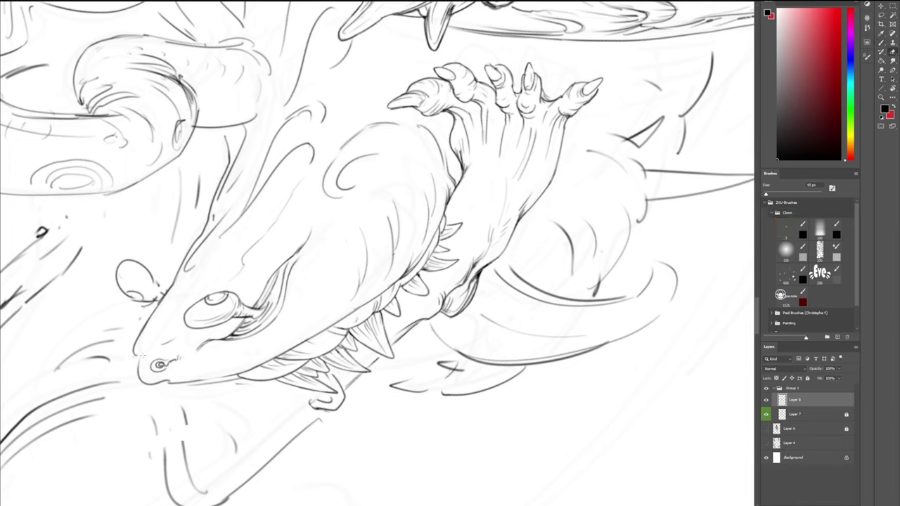
{"action": "key", "text": "b"}
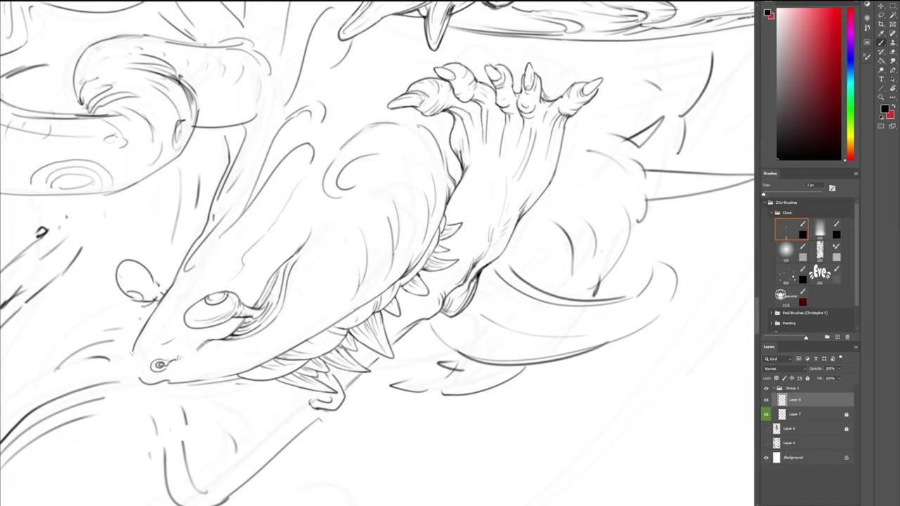
{"action": "mouse_move", "coordinate": [133, 380]}
{"action": "left_mouse_down"}
{"action": "mouse_move", "coordinate": [139, 351]}
{"action": "mouse_move", "coordinate": [130, 363]}
{"action": "left_mouse_up"}
- Rotate and reposition the canvas, and clean up the short stalk joining the far eye to the head
{"action": "key", "text": "r"}
{"action": "mouse_move", "coordinate": [320, 153]}
{"action": "left_mouse_down"}
{"action": "mouse_move", "coordinate": [308, 162]}
{"action": "mouse_move", "coordinate": [281, 302]}
{"action": "left_mouse_up"}
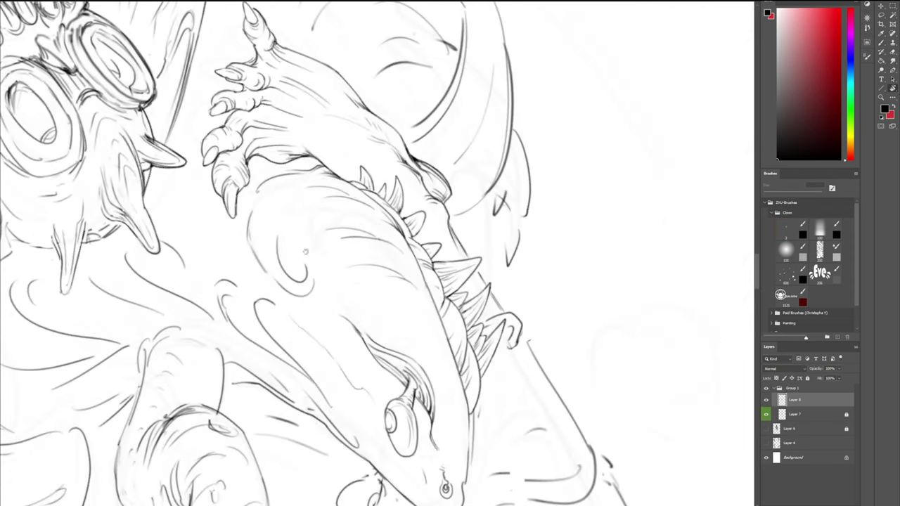
{"action": "key", "text": "space"}
{"action": "left_click_drag", "start_coordinate": [338, 350], "coordinate": [290, 145]}
{"action": "key", "text": "e"}
{"action": "mouse_move", "coordinate": [341, 280]}
{"action": "left_mouse_down"}
{"action": "mouse_move", "coordinate": [342, 301]}
{"action": "mouse_move", "coordinate": [328, 302]}
{"action": "mouse_move", "coordinate": [334, 279]}
{"action": "left_mouse_up"}
{"action": "key", "text": "b"}
{"action": "key", "text": "ctrl+z"}
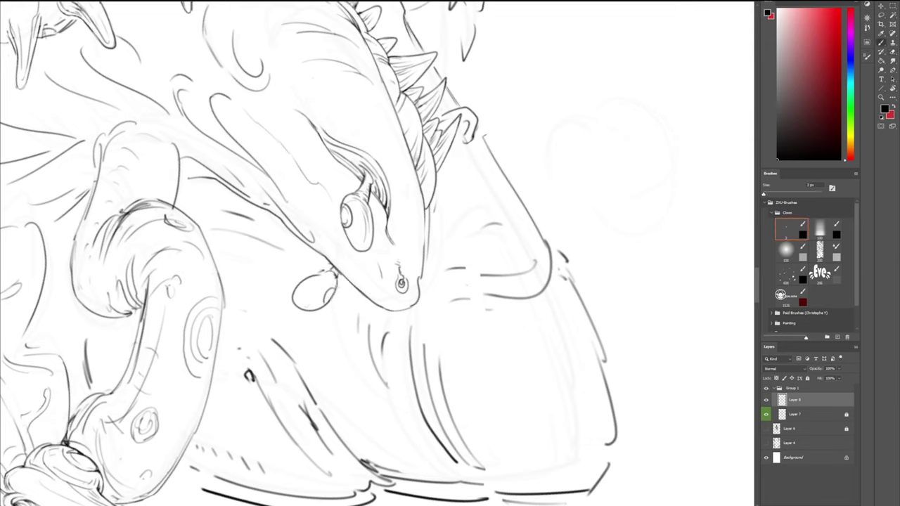
{"action": "key", "text": "e"}
{"action": "mouse_move", "coordinate": [339, 279]}
{"action": "left_mouse_down"}
{"action": "mouse_move", "coordinate": [334, 289]}
{"action": "mouse_move", "coordinate": [336, 278]}
{"action": "left_mouse_up"}
{"action": "key", "text": "b"}
- Rotate the canvas, erase the far eye's rough outline and redraw it with a fine line
{"action": "key", "text": "r"}
{"action": "mouse_move", "coordinate": [441, 282]}
{"action": "left_mouse_down"}
{"action": "mouse_move", "coordinate": [411, 139]}
{"action": "mouse_move", "coordinate": [464, 171]}
{"action": "left_mouse_up"}
{"action": "key", "text": "e"}
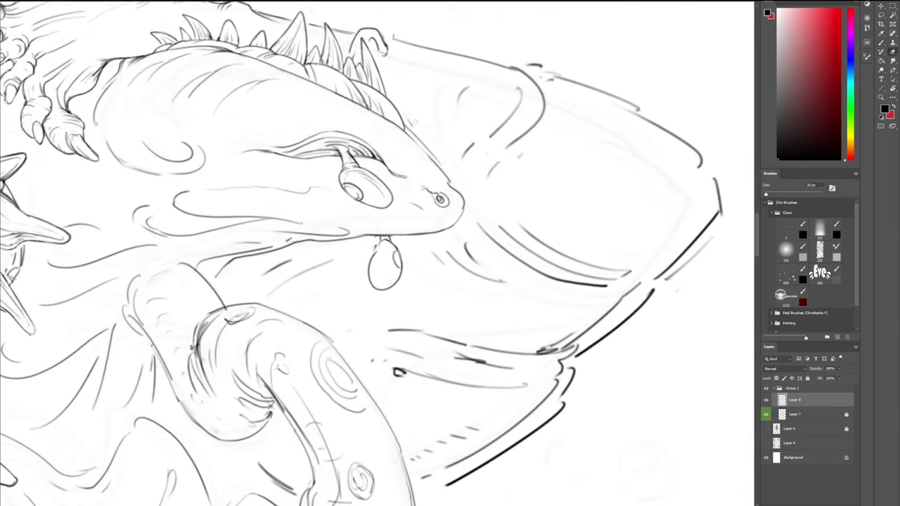
{"action": "mouse_move", "coordinate": [370, 243]}
{"action": "left_mouse_down"}
{"action": "mouse_move", "coordinate": [377, 237]}
{"action": "mouse_move", "coordinate": [371, 257]}
{"action": "mouse_move", "coordinate": [382, 239]}
{"action": "mouse_move", "coordinate": [398, 261]}
{"action": "mouse_move", "coordinate": [401, 274]}
{"action": "mouse_move", "coordinate": [386, 284]}
{"action": "left_mouse_up"}
{"action": "key", "text": "b"}
{"action": "key", "text": "ctrl+z"}
{"action": "left_click_drag", "start_coordinate": [372, 251], "coordinate": [370, 269]}
{"action": "key", "text": "e"}
- Rotate the canvas and refine the outline along the snout's tip
{"action": "key", "text": "r"}
{"action": "left_click_drag", "start_coordinate": [504, 138], "coordinate": [413, 91]}
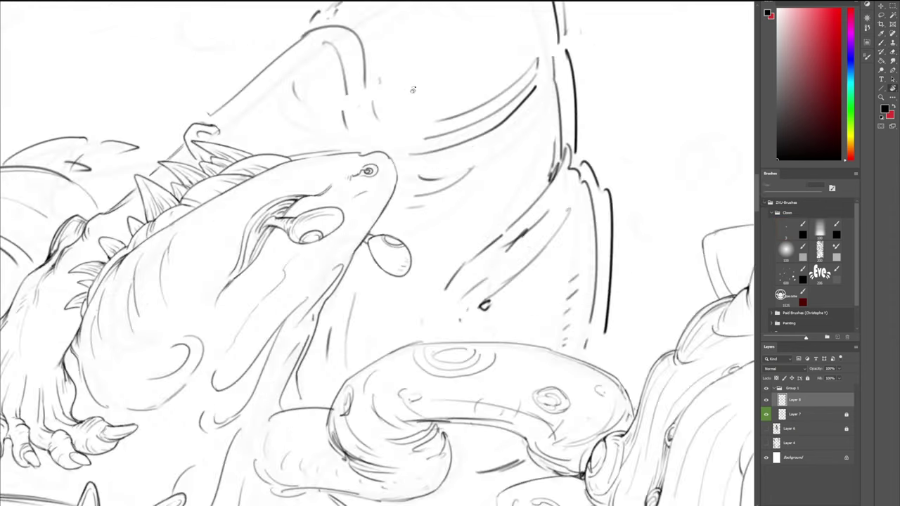
{"action": "key", "text": "b"}
{"action": "left_click_drag", "start_coordinate": [394, 173], "coordinate": [396, 187]}
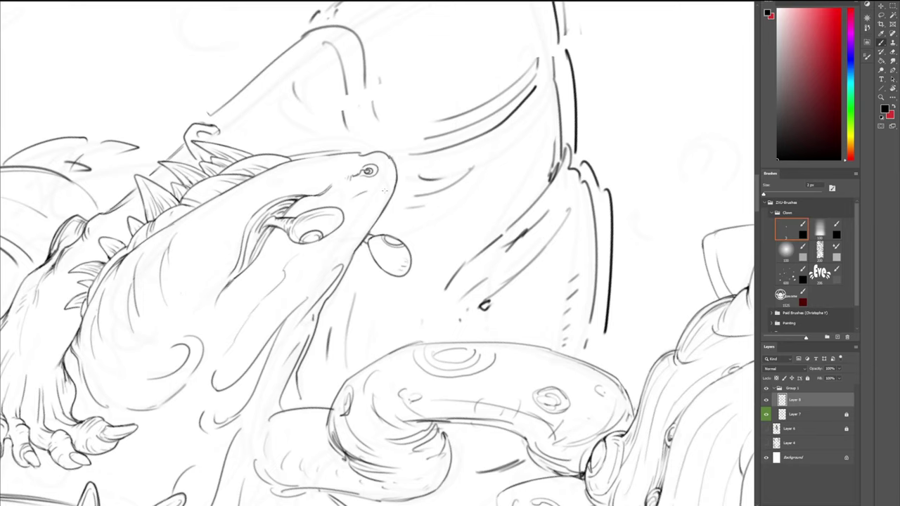
- Rotate the canvas and redraw the mouth-side outline between the snout and the start of the spike row
{"action": "key", "text": "r"}
{"action": "left_click_drag", "start_coordinate": [473, 206], "coordinate": [261, 258]}
{"action": "left_click_drag", "start_coordinate": [298, 230], "coordinate": [390, 123]}
{"action": "key", "text": "e"}
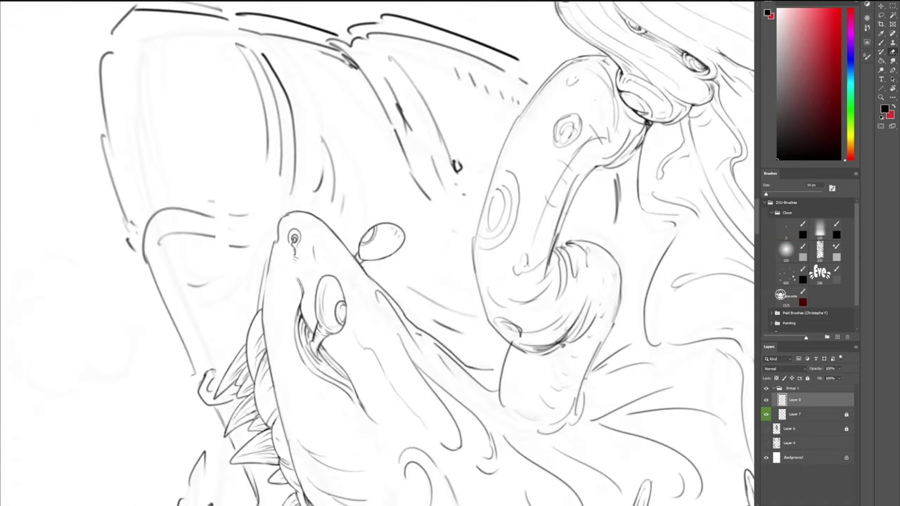
{"action": "key", "text": "b"}
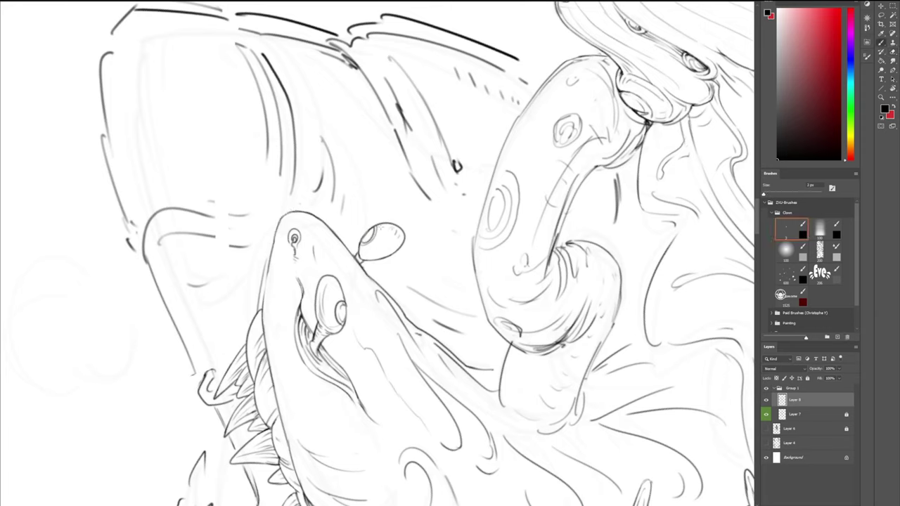
{"action": "key", "text": "e"}
{"action": "left_click_drag", "start_coordinate": [265, 261], "coordinate": [259, 303]}
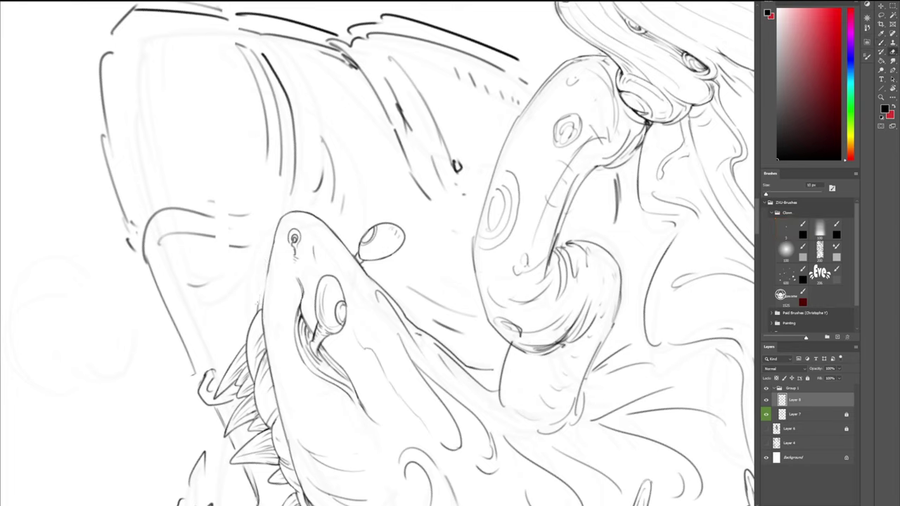
{"action": "key", "text": "b"}
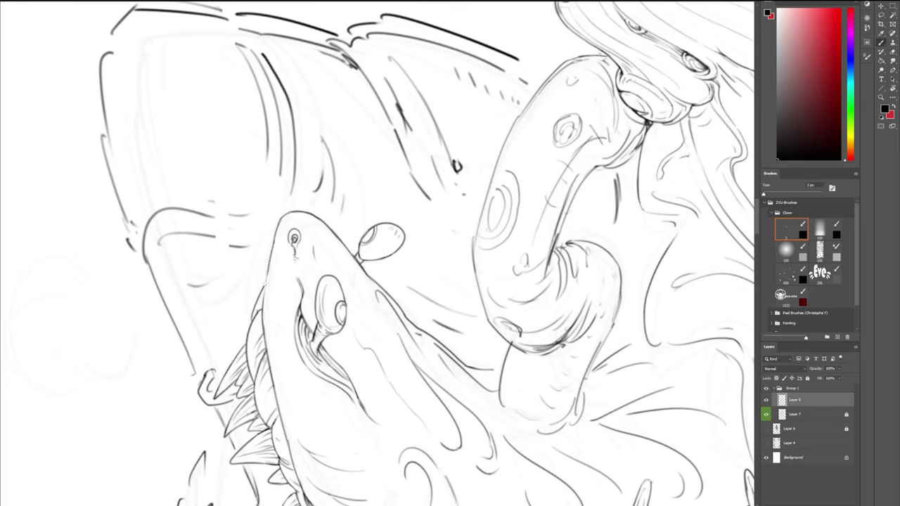
{"action": "key", "text": "ctrl+z"}
{"action": "left_click_drag", "start_coordinate": [251, 323], "coordinate": [272, 260]}
{"action": "key", "text": "ctrl+z"}
{"action": "left_click_drag", "start_coordinate": [263, 305], "coordinate": [268, 263]}
{"action": "key", "text": "ctrl+z"}
{"action": "left_click_drag", "start_coordinate": [263, 294], "coordinate": [271, 260]}
{"action": "key", "text": "e"}
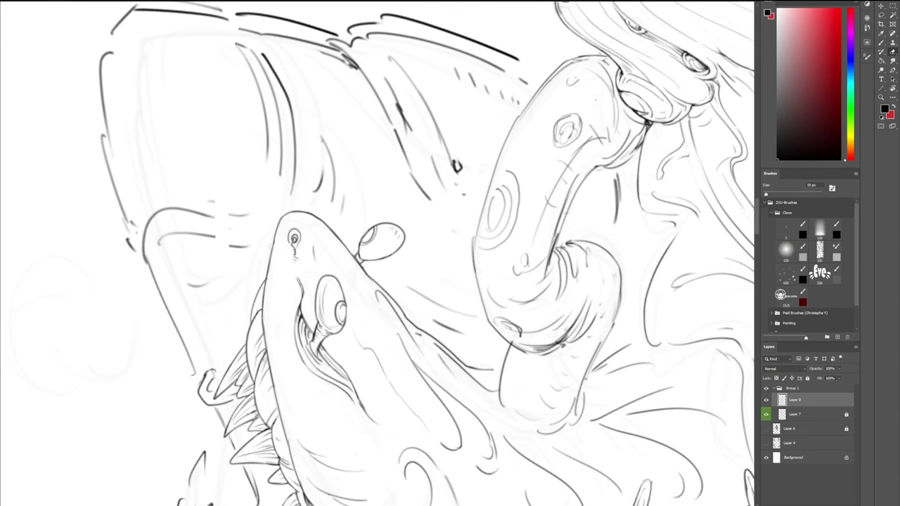
- Add small finishing strokes to the near pupil, the far eye and its stalk, and zoom out over the illustration
{"action": "key", "text": "r"}
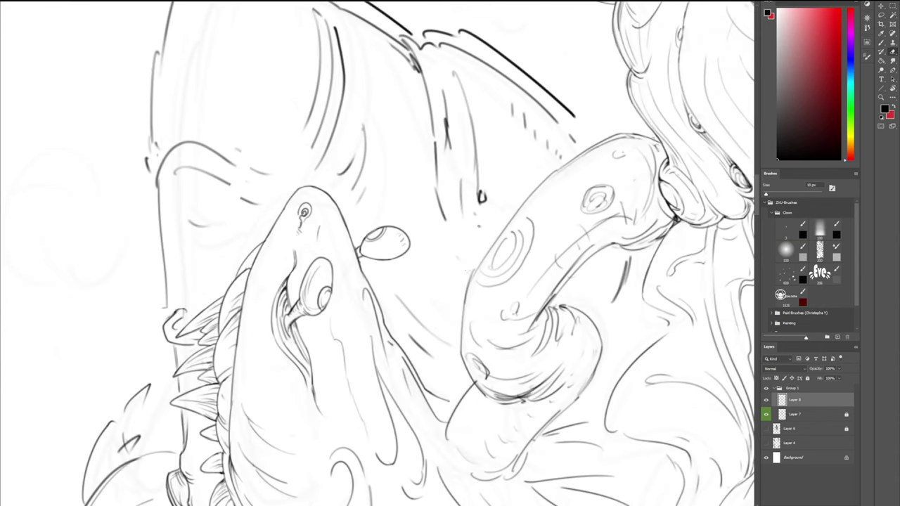
{"action": "key", "text": "b"}
{"action": "left_click_drag", "start_coordinate": [357, 254], "coordinate": [363, 251]}
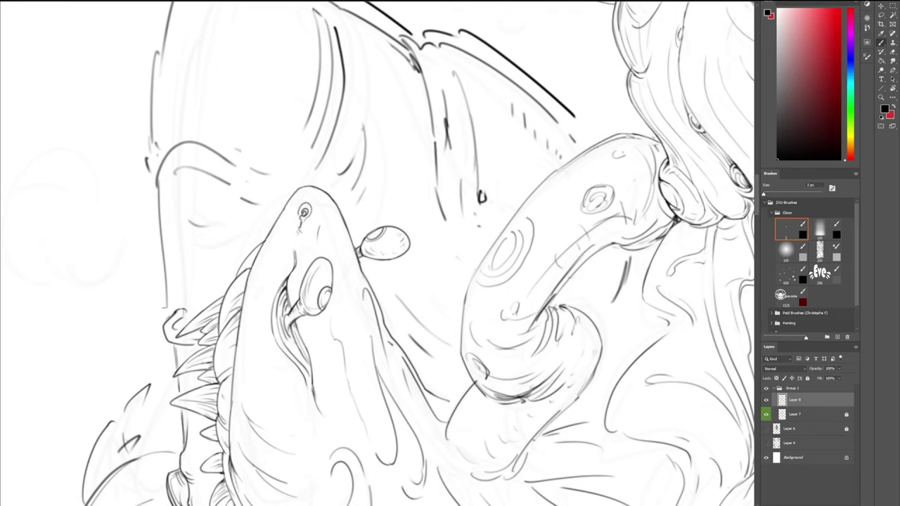
{"action": "left_click_drag", "start_coordinate": [327, 295], "coordinate": [323, 303]}
{"action": "left_click_drag", "start_coordinate": [375, 232], "coordinate": [381, 230]}
{"action": "key", "text": "z"}
{"action": "left_click", "coordinate": [511, 138], "text": "alt"}
{"action": "left_click_drag", "start_coordinate": [535, 161], "coordinate": [474, 76]}
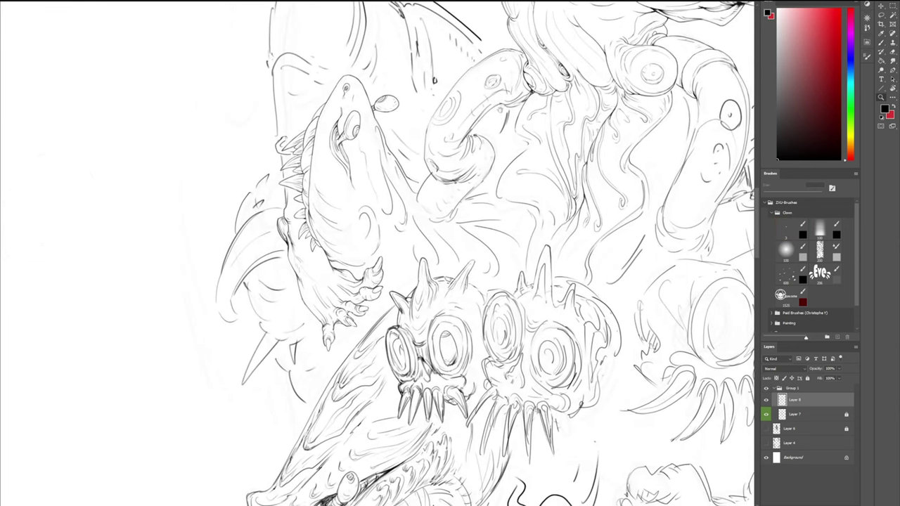
- Redraw the cheek's spiral with a longer smooth curve and refine the dripping fold line below the near eye
{"action": "scroll", "coordinate": [375, 240], "scroll_direction": "up", "scroll_amount": 3}
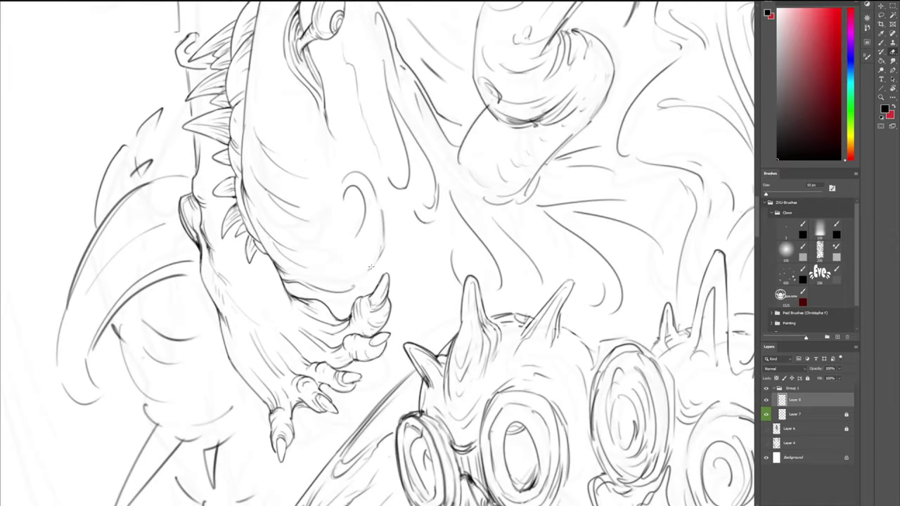
{"action": "key", "text": "b"}
{"action": "key", "text": "e"}
{"action": "key", "text": "b"}
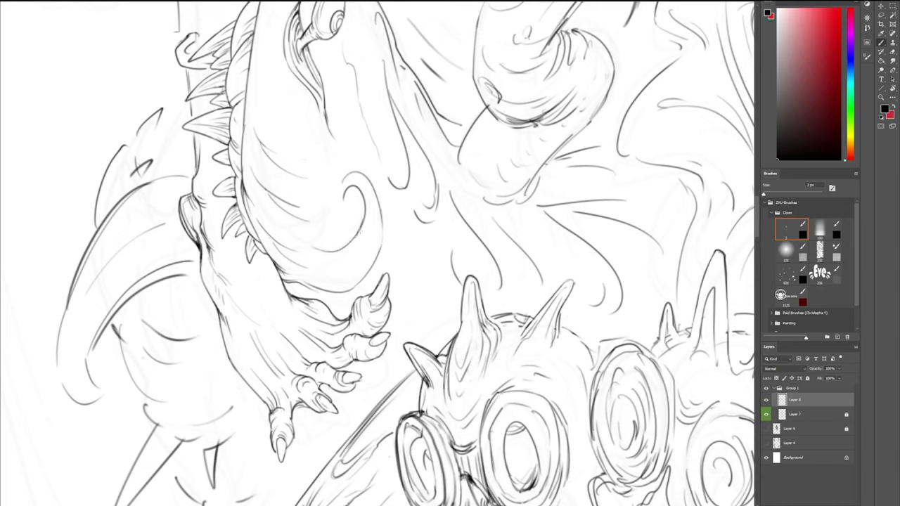
{"action": "key", "text": "e"}
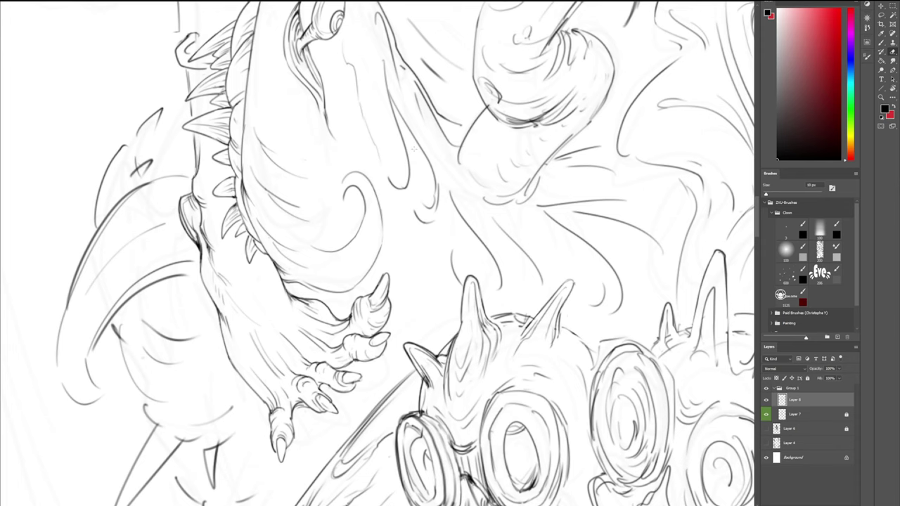
{"action": "key", "text": "b"}
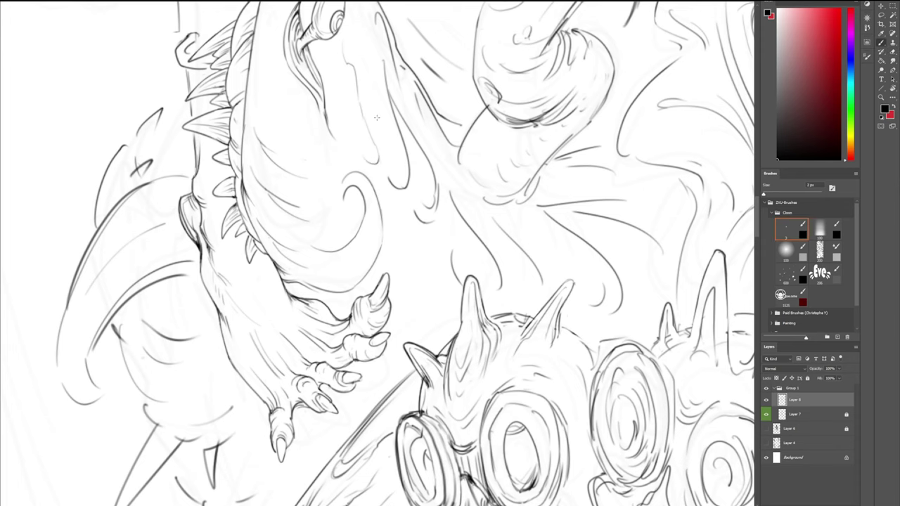
- Rotate the canvas and add fine curved contour lines across the cheek above the spike row
{"action": "key", "text": "r"}
{"action": "mouse_move", "coordinate": [460, 168]}
{"action": "left_mouse_down"}
{"action": "mouse_move", "coordinate": [423, 133]}
{"action": "mouse_move", "coordinate": [382, 156]}
{"action": "left_mouse_up"}
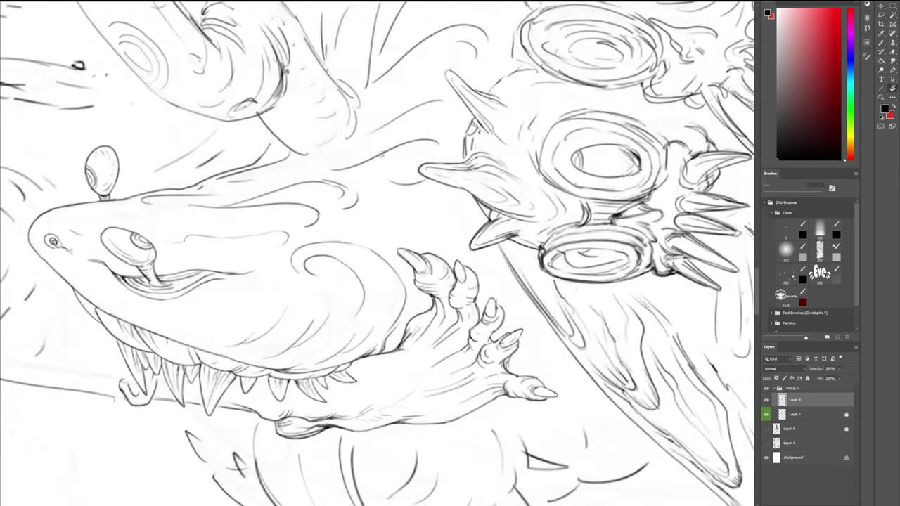
{"action": "mouse_move", "coordinate": [444, 190]}
{"action": "left_mouse_down"}
{"action": "mouse_move", "coordinate": [440, 140]}
{"action": "mouse_move", "coordinate": [461, 173]}
{"action": "mouse_move", "coordinate": [442, 129]}
{"action": "left_mouse_up"}
{"action": "left_click_drag", "start_coordinate": [450, 160], "coordinate": [469, 133]}
{"action": "key", "text": "e"}
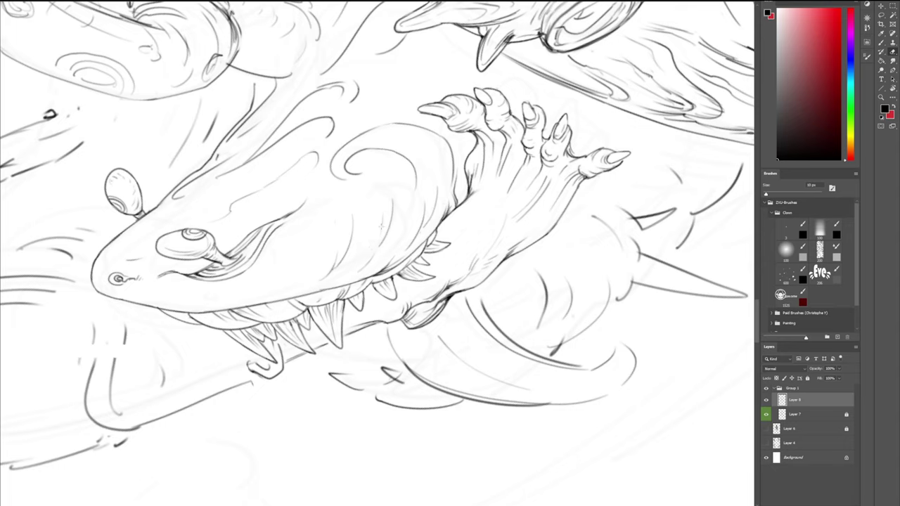
{"action": "key", "text": "b"}
{"action": "left_click_drag", "start_coordinate": [384, 219], "coordinate": [372, 257]}
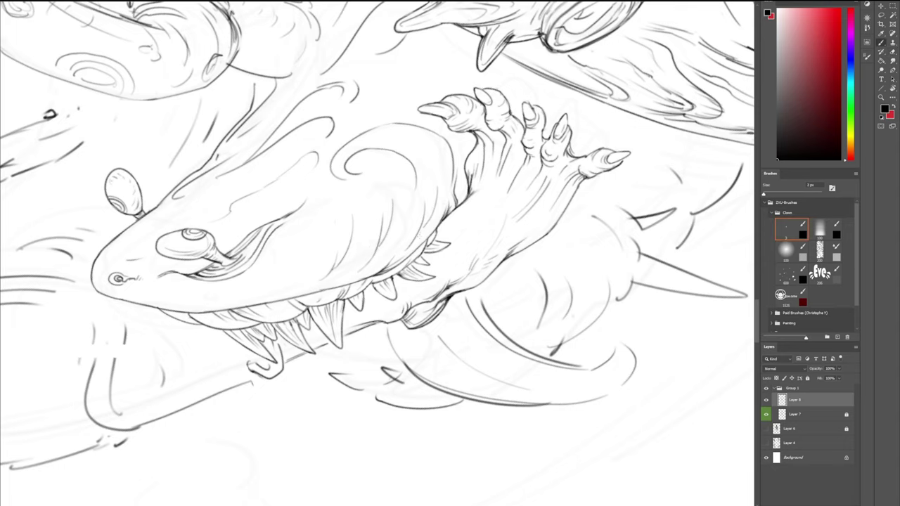
- Add fine wrinkle strokes along the clawed forearm from the elbow toward the outer finger
{"action": "left_click_drag", "start_coordinate": [422, 264], "coordinate": [421, 188]}
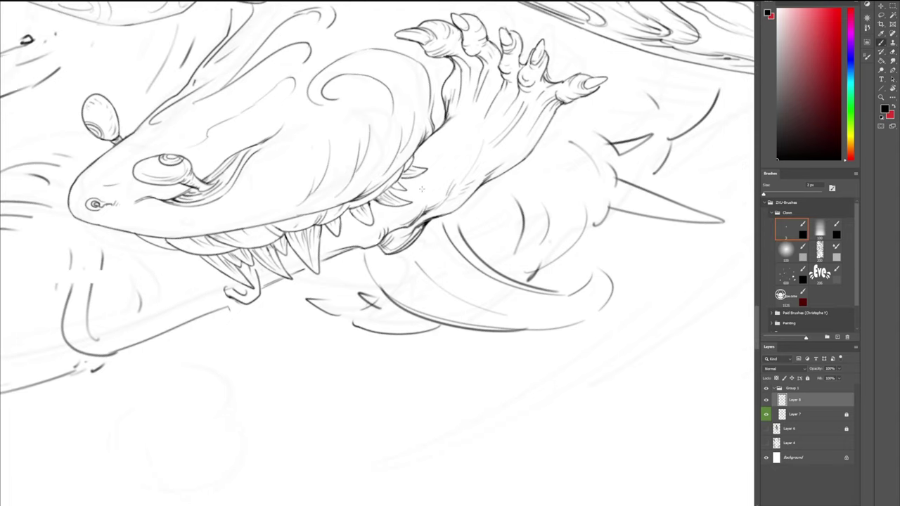
{"action": "left_click_drag", "start_coordinate": [472, 169], "coordinate": [442, 203]}
{"action": "left_click_drag", "start_coordinate": [455, 194], "coordinate": [433, 212]}
{"action": "mouse_move", "coordinate": [509, 156]}
{"action": "left_mouse_down"}
{"action": "mouse_move", "coordinate": [494, 166]}
{"action": "mouse_move", "coordinate": [508, 153]}
{"action": "left_mouse_up"}
{"action": "key", "text": "ctrl+z"}
{"action": "left_click_drag", "start_coordinate": [528, 133], "coordinate": [519, 143]}
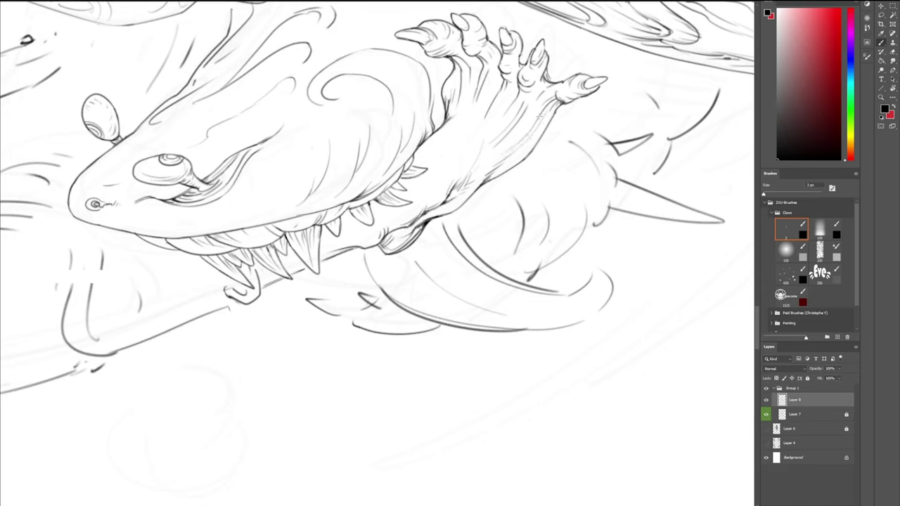
{"action": "key", "text": "Escape"}
{"action": "left_click_drag", "start_coordinate": [513, 257], "coordinate": [455, 111]}
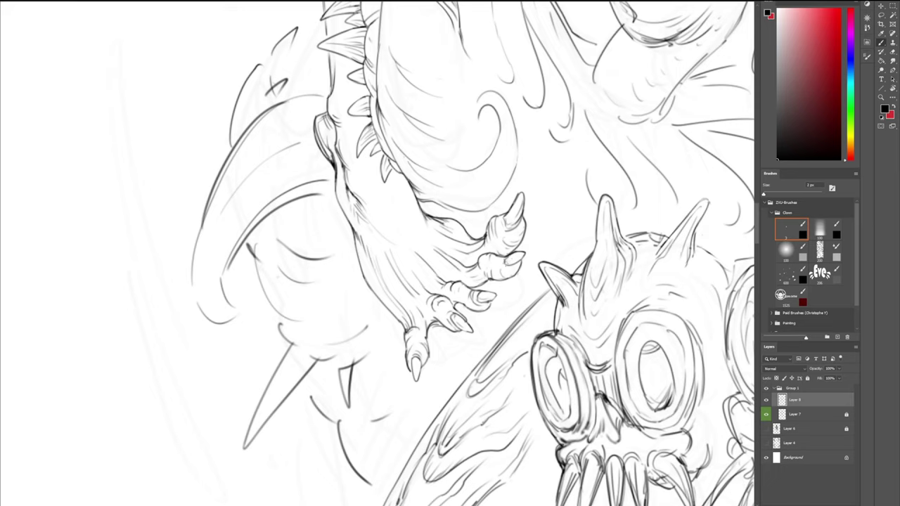
{"action": "key", "text": "bracketright"}
{"action": "key", "text": "bracketright"}
{"action": "key", "text": "bracketright"}
{"action": "key", "text": "bracketright"}
{"action": "key", "text": "bracketright"}
{"action": "key", "text": "bracketright"}
{"action": "key", "text": "bracketright"}
{"action": "key", "text": "bracketright"}
{"action": "key", "text": "bracketleft"}
{"action": "key", "text": "bracketleft"}
{"action": "key", "text": "bracketleft"}
{"action": "key", "text": "bracketleft"}
{"action": "key", "text": "bracketleft"}
{"action": "key", "text": "bracketleft"}
{"action": "key", "text": "bracketleft"}
{"action": "key", "text": "bracketleft"}
- Examine the refined head and the neighbouring tentacle within the wider illustration
{"action": "key", "text": "z"}
{"action": "left_click", "coordinate": [492, 119], "text": "alt"}
{"action": "left_click_drag", "start_coordinate": [546, 55], "coordinate": [491, 140]}
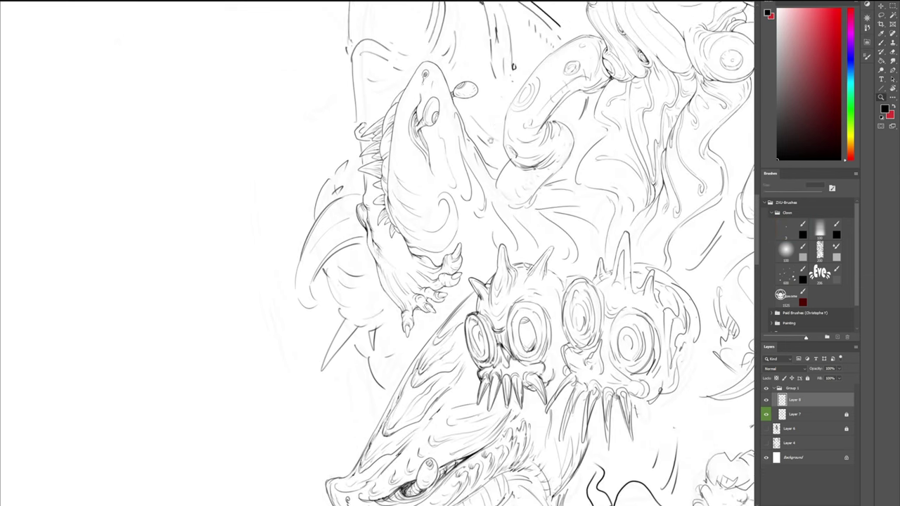
{"action": "scroll", "coordinate": [498, 125], "scroll_direction": "down", "scroll_amount": 1}
{"action": "key", "text": "b"}
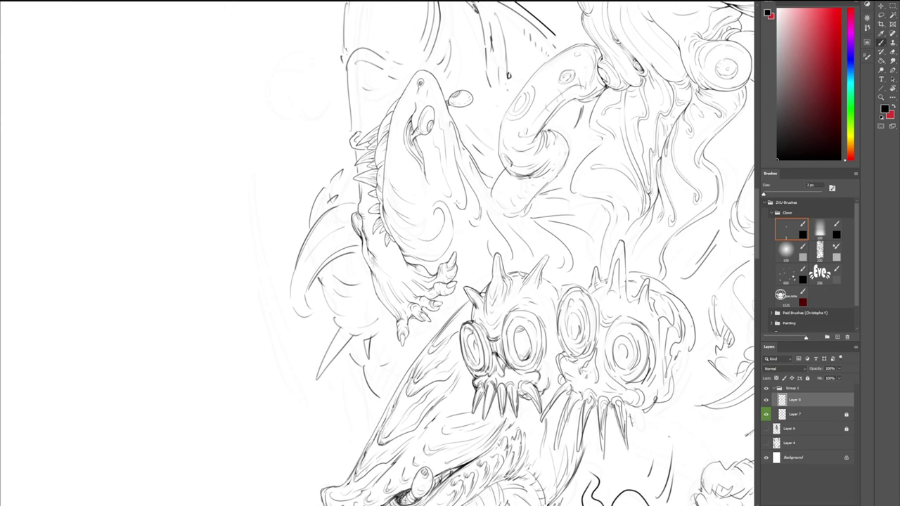
{"action": "scroll", "coordinate": [462, 184], "scroll_direction": "up", "scroll_amount": 1}
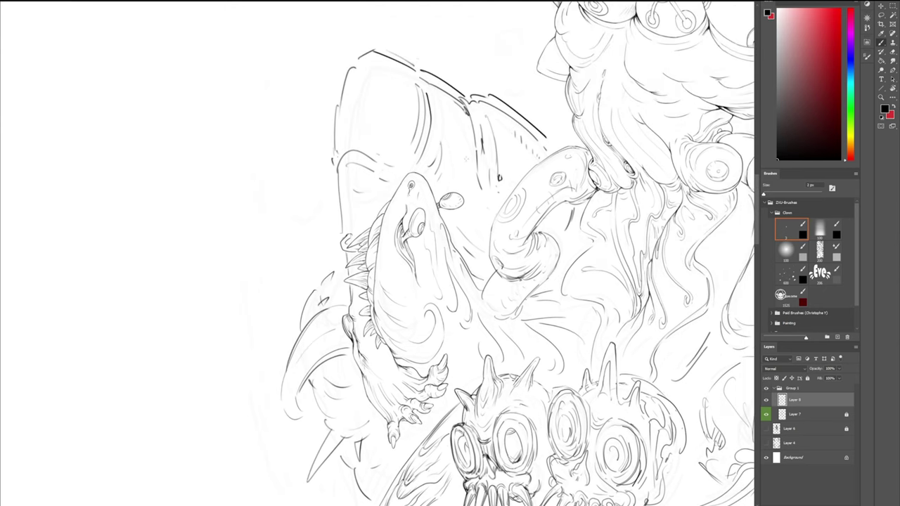
{"action": "scroll", "coordinate": [467, 158], "scroll_direction": "up", "scroll_amount": 1}
{"action": "left_click_drag", "start_coordinate": [519, 114], "coordinate": [509, 101]}
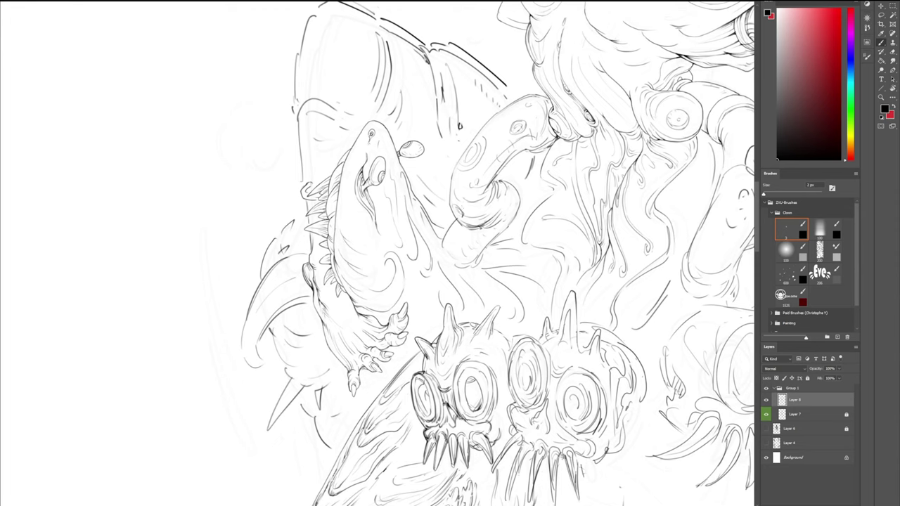
{"action": "scroll", "coordinate": [457, 208], "scroll_direction": "up", "scroll_amount": 1}
{"action": "left_click_drag", "start_coordinate": [462, 214], "coordinate": [460, 173]}
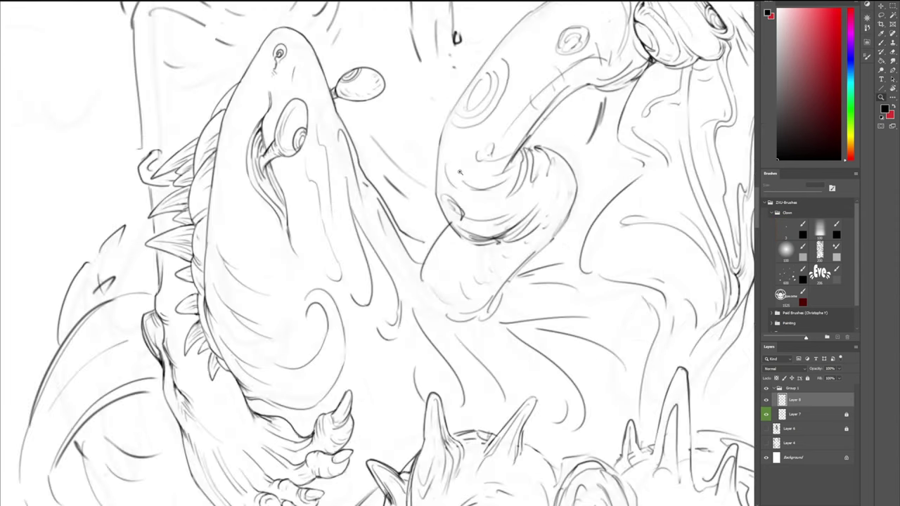
- Rotate the canvas, then erase and redraw the small oval spot at the curled tentacle's bend
{"action": "key", "text": "r"}
{"action": "left_click_drag", "start_coordinate": [438, 139], "coordinate": [595, 96]}
{"action": "key", "text": "b"}
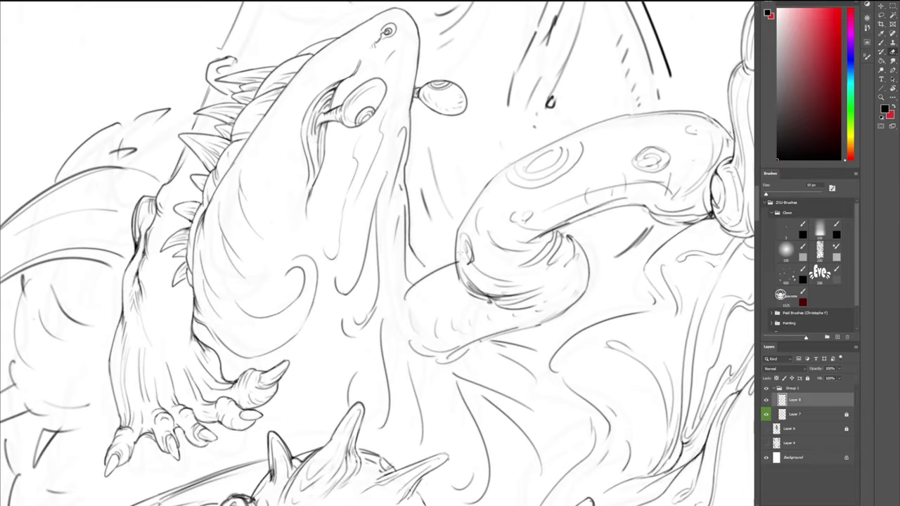
{"action": "left_click_drag", "start_coordinate": [462, 249], "coordinate": [459, 278]}
{"action": "key", "text": "b"}
{"action": "mouse_move", "coordinate": [458, 243]}
{"action": "left_mouse_down"}
{"action": "mouse_move", "coordinate": [476, 207]}
{"action": "mouse_move", "coordinate": [466, 264]}
{"action": "left_mouse_up"}
{"action": "key", "text": "ctrl+z"}
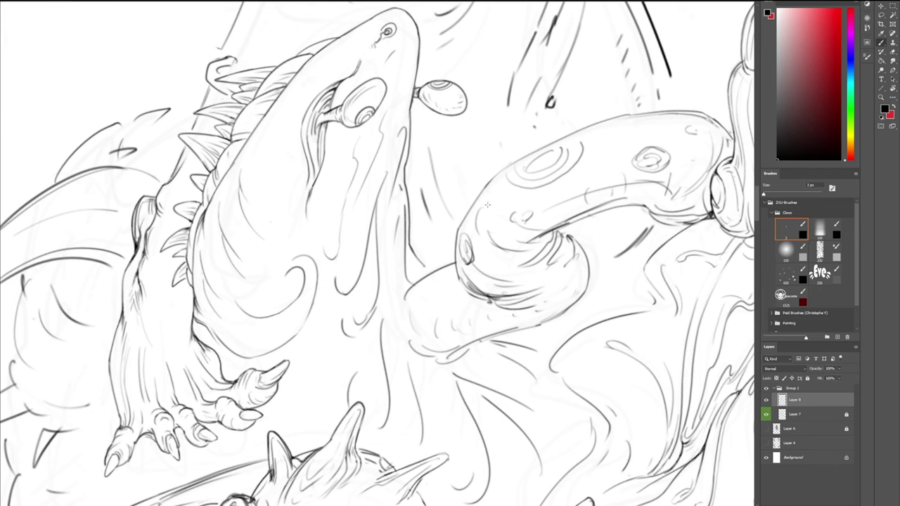
- Rotate the canvas and refine the head's back outline where it meets the base of the curled tentacle
{"action": "key", "text": "r"}
{"action": "mouse_move", "coordinate": [487, 205]}
{"action": "left_mouse_down"}
{"action": "mouse_move", "coordinate": [338, 140]}
{"action": "mouse_move", "coordinate": [323, 147]}
{"action": "left_mouse_up"}
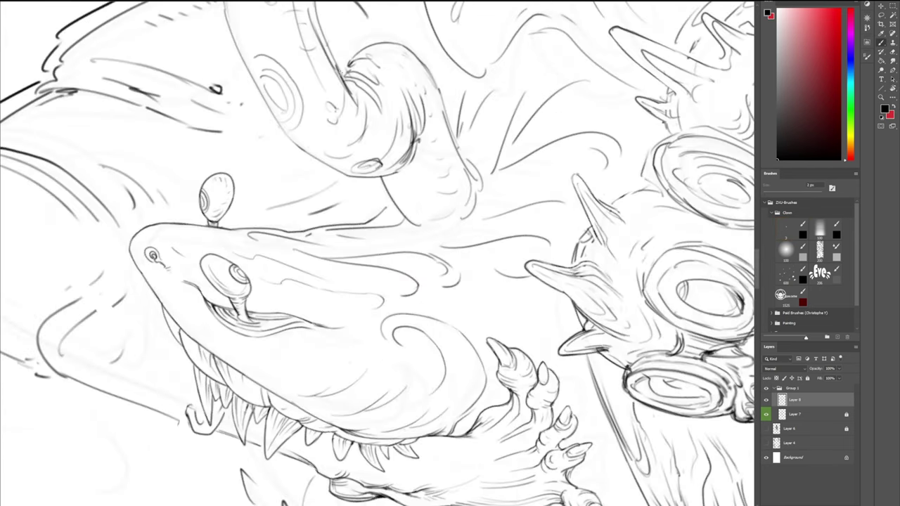
{"action": "left_click_drag", "start_coordinate": [452, 130], "coordinate": [469, 88]}
{"action": "left_click_drag", "start_coordinate": [370, 223], "coordinate": [393, 202]}
{"action": "key", "text": "ctrl+z"}
- Examine the tentacle, the spiked skulls and the clawed creature's surroundings for areas that need refining
{"action": "left_click_drag", "start_coordinate": [583, 11], "coordinate": [522, 102]}
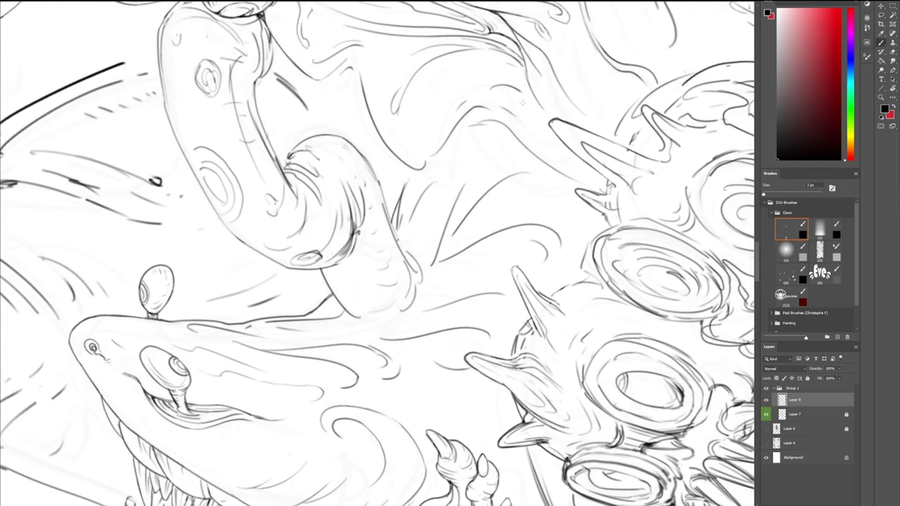
{"action": "left_click_drag", "start_coordinate": [502, 138], "coordinate": [567, 241]}
{"action": "left_click_drag", "start_coordinate": [599, 322], "coordinate": [512, 159]}
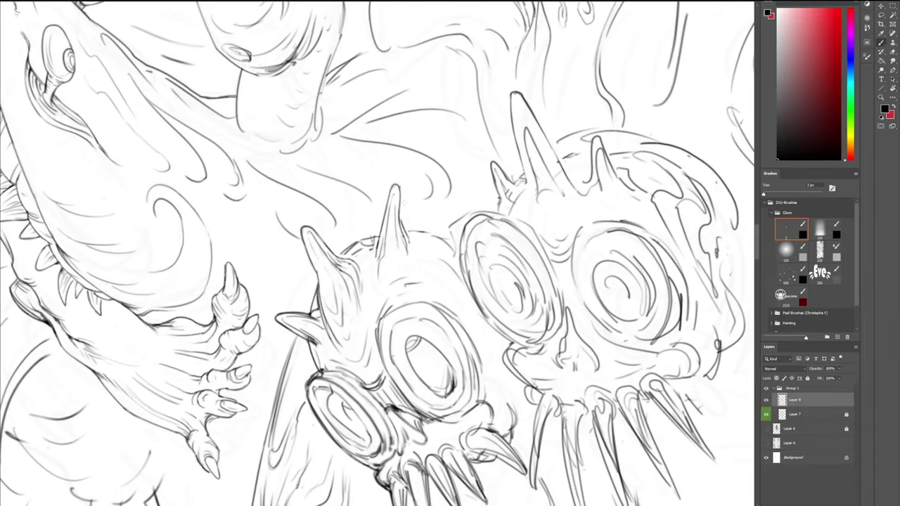
{"action": "left_click_drag", "start_coordinate": [405, 202], "coordinate": [425, 220]}
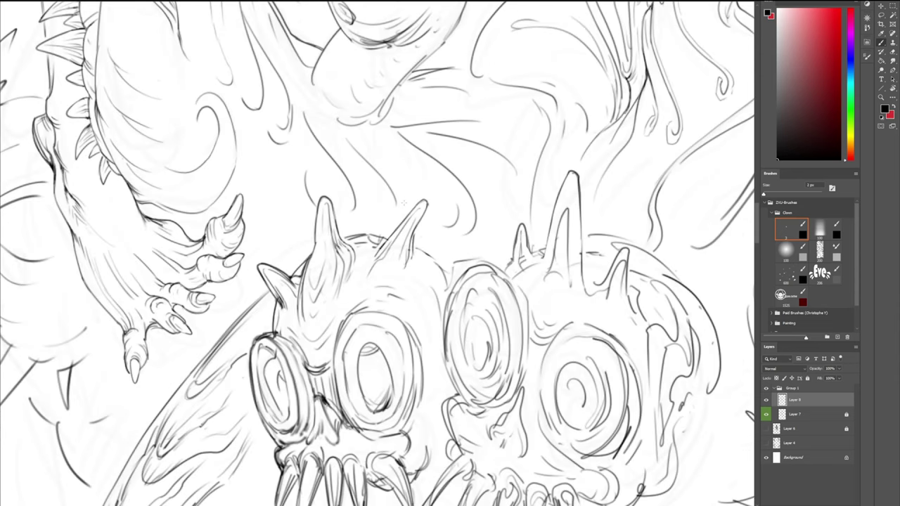
{"action": "key", "text": "z"}
{"action": "left_click_drag", "start_coordinate": [410, 180], "coordinate": [371, 177]}
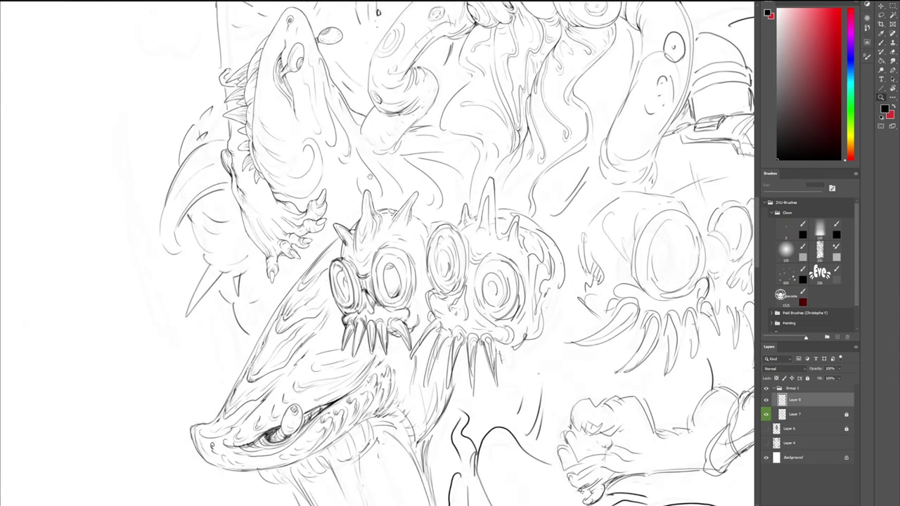
{"action": "left_click_drag", "start_coordinate": [354, 128], "coordinate": [392, 177]}
{"action": "left_click_drag", "start_coordinate": [338, 224], "coordinate": [374, 209]}
- Rotate the canvas and add short contour strokes along the rear edge of the cheek beside the clawed hand
{"action": "key", "text": "r"}
{"action": "mouse_move", "coordinate": [484, 159]}
{"action": "left_mouse_down"}
{"action": "mouse_move", "coordinate": [433, 128]}
{"action": "mouse_move", "coordinate": [291, 156]}
{"action": "left_mouse_up"}
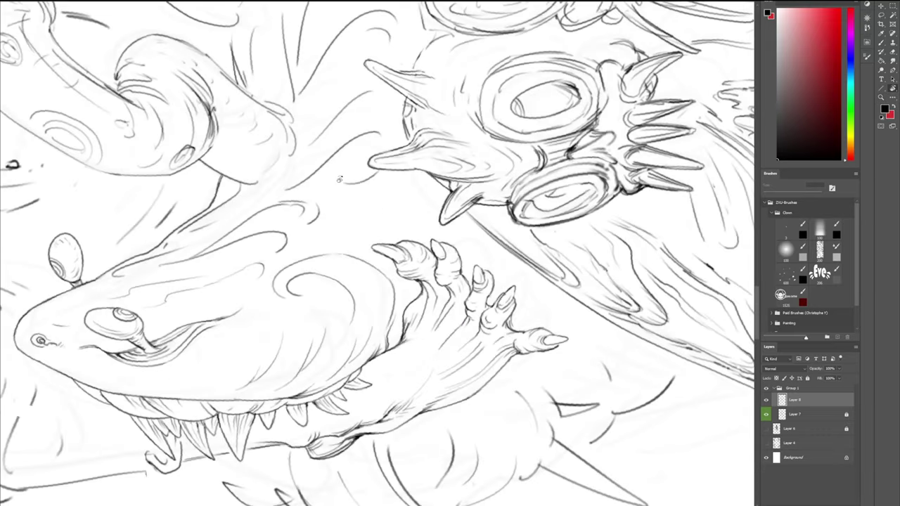
{"action": "key", "text": "b"}
{"action": "left_click_drag", "start_coordinate": [386, 294], "coordinate": [375, 331]}
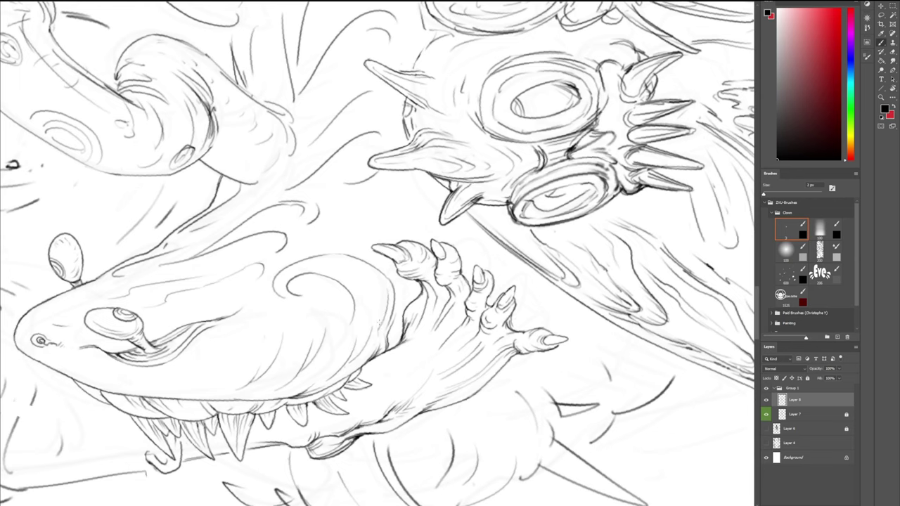
{"action": "left_click_drag", "start_coordinate": [482, 256], "coordinate": [396, 248]}
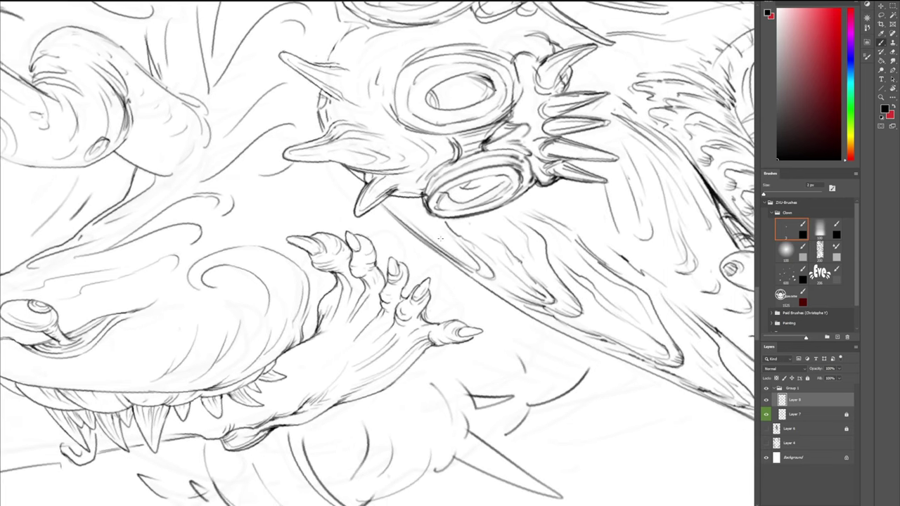
- Reset the canvas rotation and erase stray rough strokes on the lower creature's head beside the spiked skull
{"action": "key", "text": "Escape"}
{"action": "key", "text": "e"}
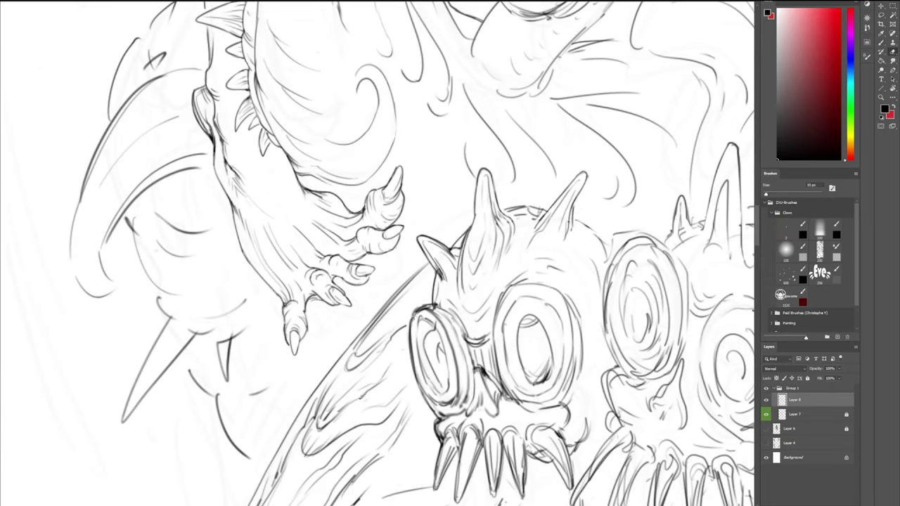
{"action": "left_click_drag", "start_coordinate": [412, 353], "coordinate": [415, 362]}
{"action": "mouse_move", "coordinate": [412, 321]}
{"action": "left_mouse_down"}
{"action": "mouse_move", "coordinate": [413, 365]}
{"action": "mouse_move", "coordinate": [438, 417]}
{"action": "left_mouse_up"}
{"action": "key", "text": "b"}
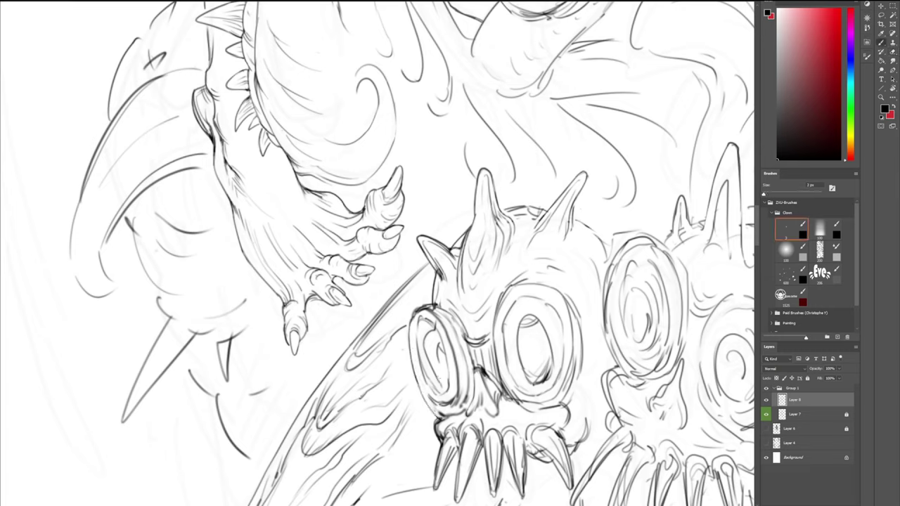
- Erase the rough outline midway along the lower creature's sloping head and redraw that stretch with a fine line
{"action": "left_click_drag", "start_coordinate": [400, 308], "coordinate": [460, 188]}
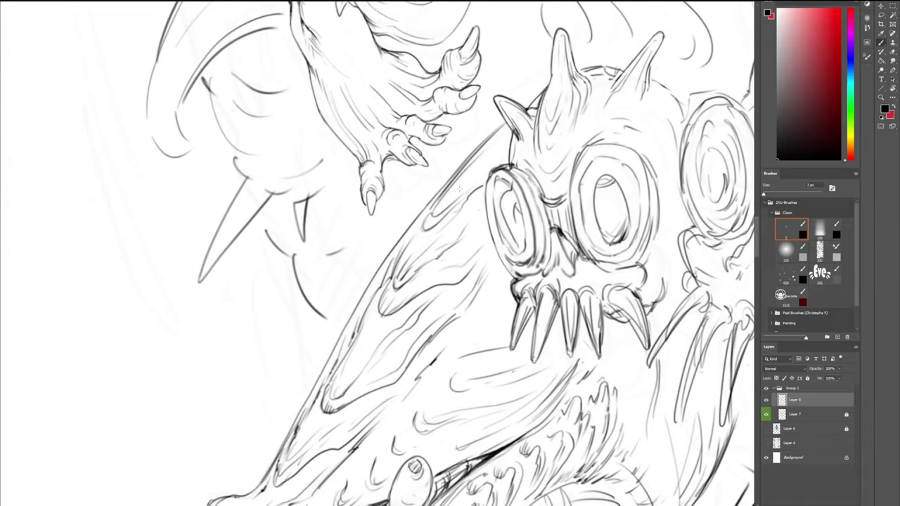
{"action": "key", "text": "e"}
{"action": "left_click_drag", "start_coordinate": [336, 375], "coordinate": [326, 395]}
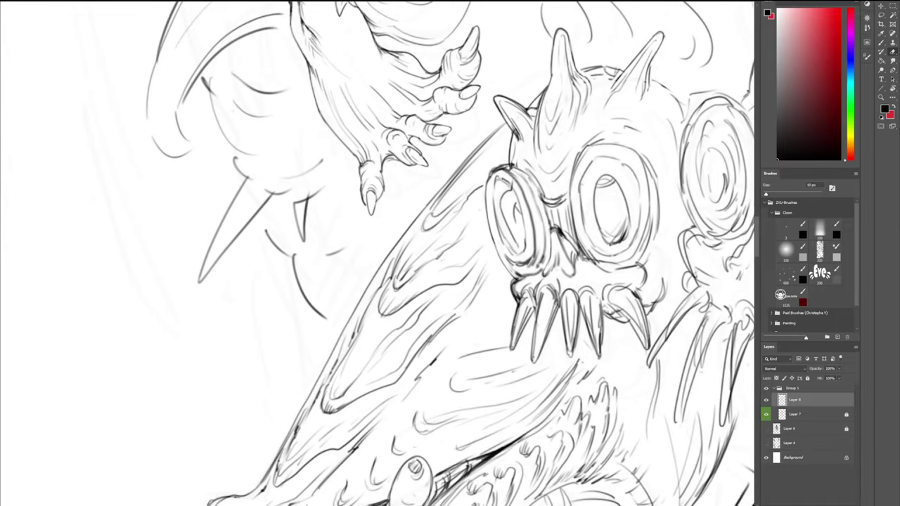
{"action": "key", "text": "b"}
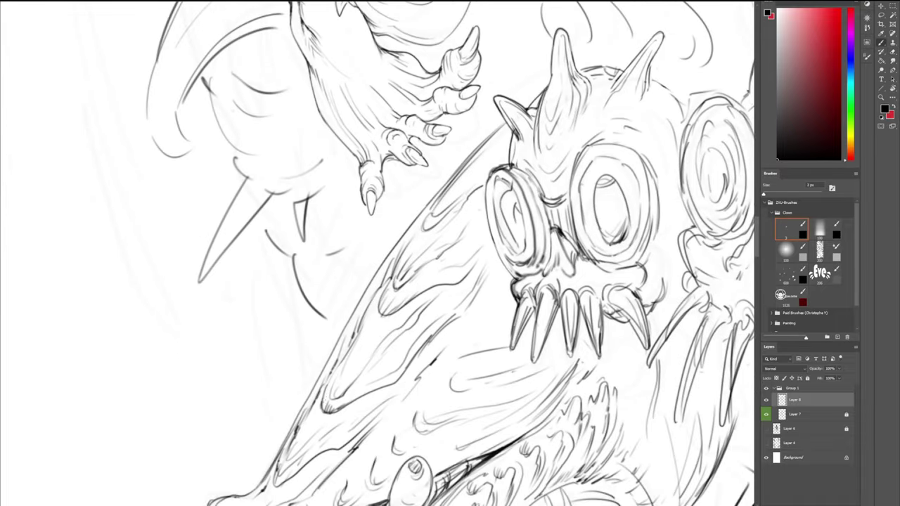
{"action": "left_click_drag", "start_coordinate": [323, 401], "coordinate": [343, 358]}
{"action": "key", "text": "ctrl+z"}
{"action": "left_click_drag", "start_coordinate": [323, 401], "coordinate": [342, 358]}
- Clean up and redraw the next stretch of the lower head's outline, higher up toward the skull
{"action": "key", "text": "e"}
{"action": "mouse_move", "coordinate": [359, 322]}
{"action": "left_mouse_down"}
{"action": "mouse_move", "coordinate": [352, 341]}
{"action": "mouse_move", "coordinate": [370, 294]}
{"action": "left_mouse_up"}
{"action": "key", "text": "b"}
{"action": "key", "text": "ctrl+z"}
{"action": "left_click_drag", "start_coordinate": [349, 340], "coordinate": [376, 285]}
- Erase the doubled rough strokes along the lower head's outline and touch up the remaining edge
{"action": "key", "text": "e"}
{"action": "left_click_drag", "start_coordinate": [338, 360], "coordinate": [316, 402]}
{"action": "key", "text": "b"}
{"action": "key", "text": "ctrl+z"}
{"action": "key", "text": "e"}
{"action": "key", "text": "b"}
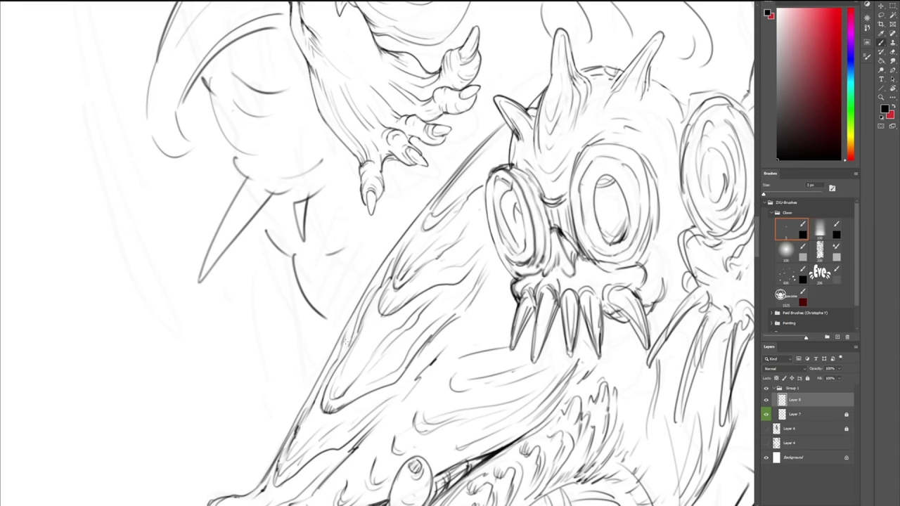
- Erase rough parts of the flowing skin folds on the lower creature's upper head and redraw them with fine lines
{"action": "scroll", "coordinate": [439, 285], "scroll_direction": "down", "scroll_amount": 2}
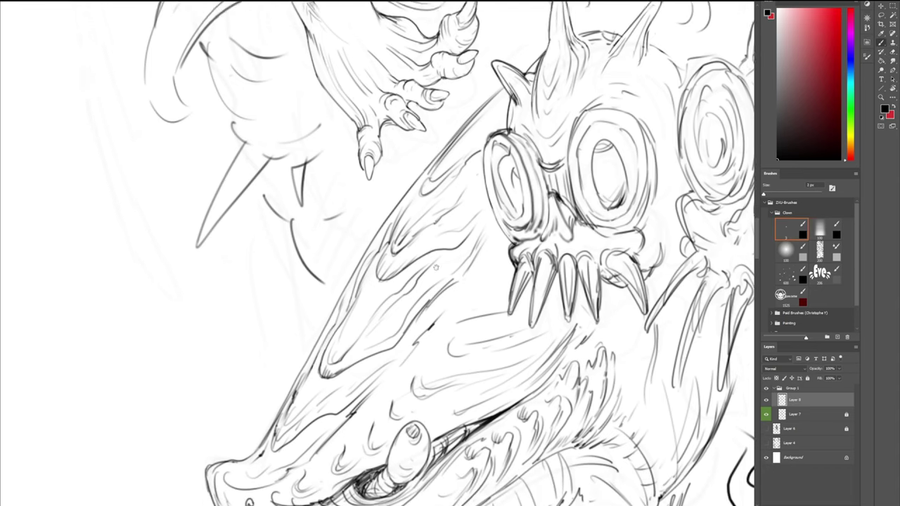
{"action": "key", "text": "e"}
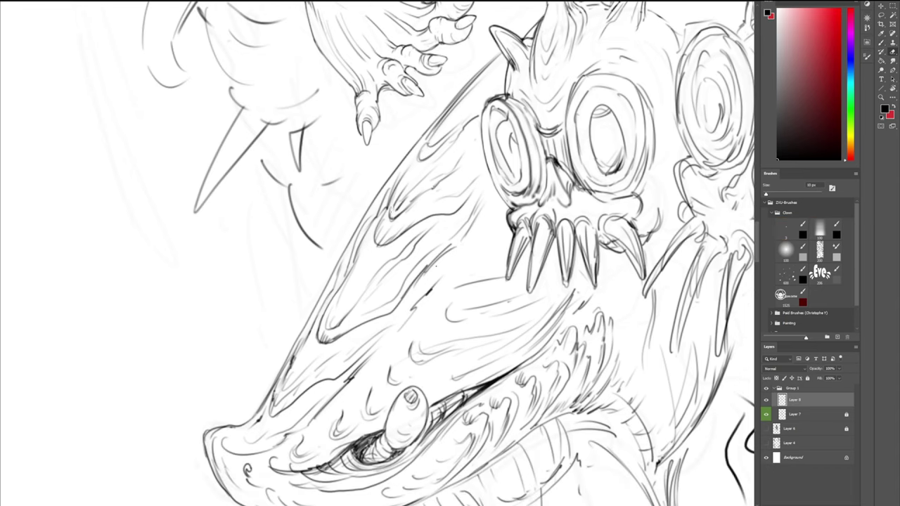
{"action": "mouse_move", "coordinate": [391, 208]}
{"action": "left_mouse_down"}
{"action": "mouse_move", "coordinate": [392, 217]}
{"action": "mouse_move", "coordinate": [416, 188]}
{"action": "left_mouse_up"}
{"action": "left_click_drag", "start_coordinate": [378, 244], "coordinate": [394, 239]}
{"action": "mouse_move", "coordinate": [408, 207]}
{"action": "left_mouse_down"}
{"action": "mouse_move", "coordinate": [452, 176]}
{"action": "mouse_move", "coordinate": [441, 183]}
{"action": "mouse_move", "coordinate": [443, 198]}
{"action": "mouse_move", "coordinate": [454, 196]}
{"action": "left_mouse_up"}
{"action": "key", "text": "b"}
{"action": "key", "text": "e"}
{"action": "key", "text": "b"}
{"action": "key", "text": "e"}
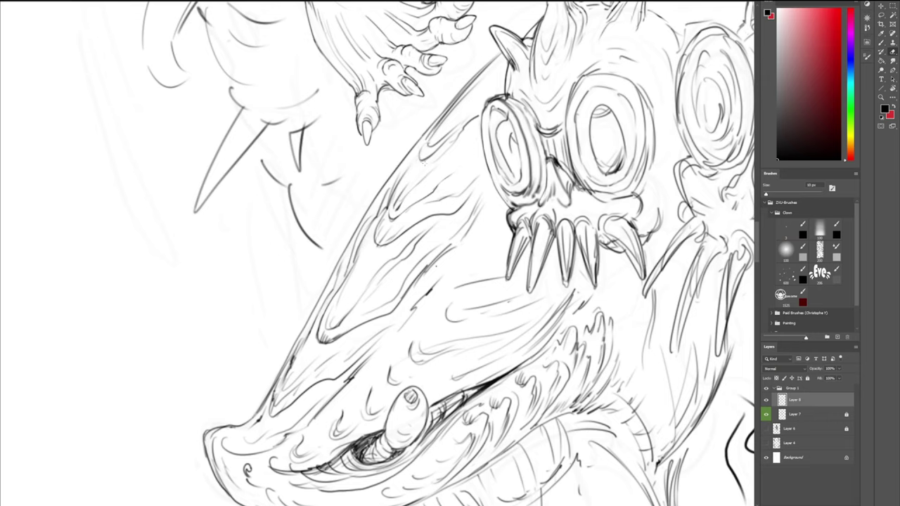
{"action": "key", "text": "b"}
{"action": "left_click_drag", "start_coordinate": [427, 138], "coordinate": [422, 145]}
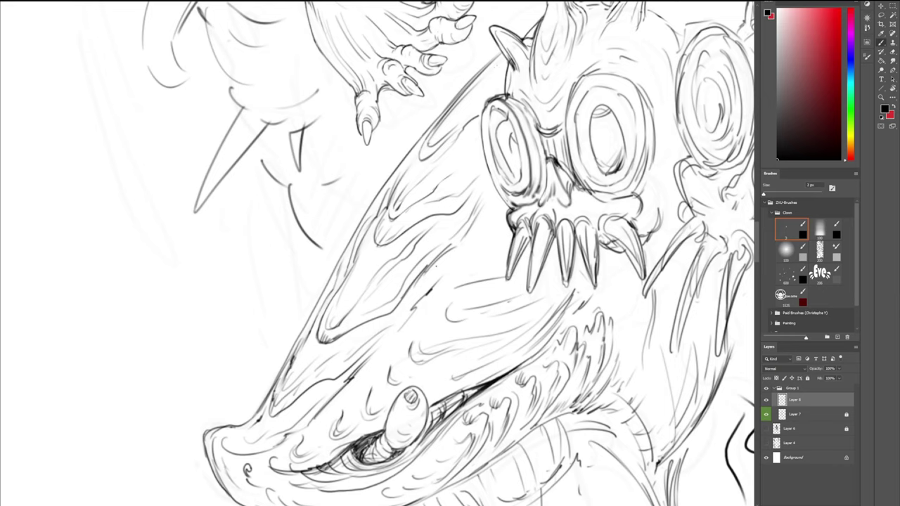
- Erase the stray rough marks beside the skin folds in the middle of the lower creature's head
{"action": "key", "text": "e"}
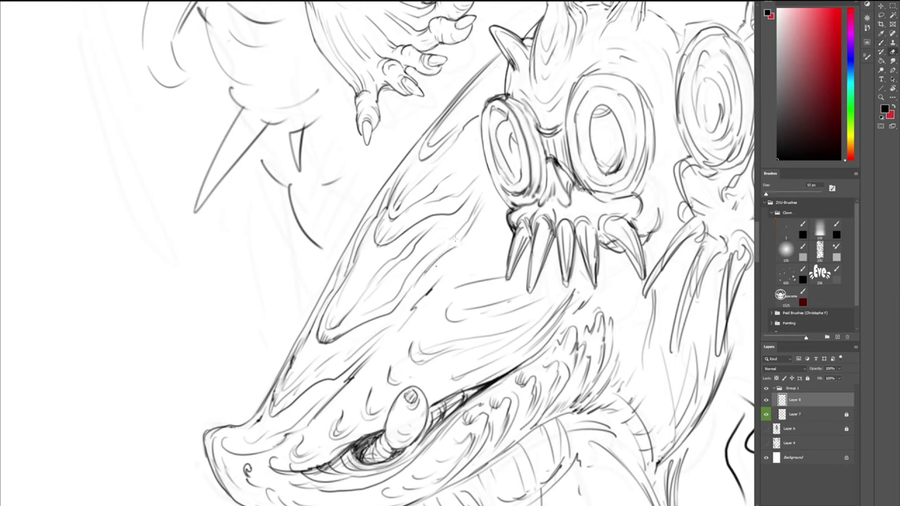
{"action": "left_click_drag", "start_coordinate": [429, 276], "coordinate": [460, 246]}
{"action": "key", "text": "b"}
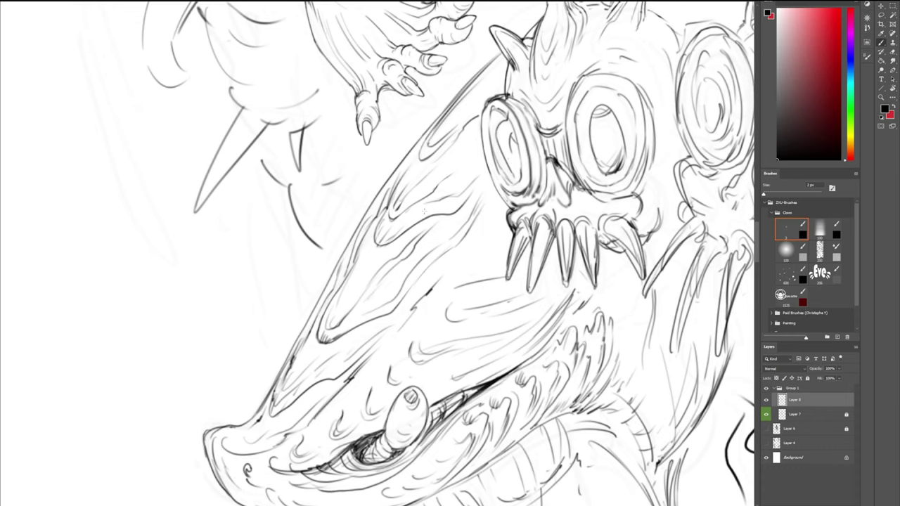
{"action": "key", "text": "e"}
{"action": "left_click_drag", "start_coordinate": [328, 308], "coordinate": [320, 332]}
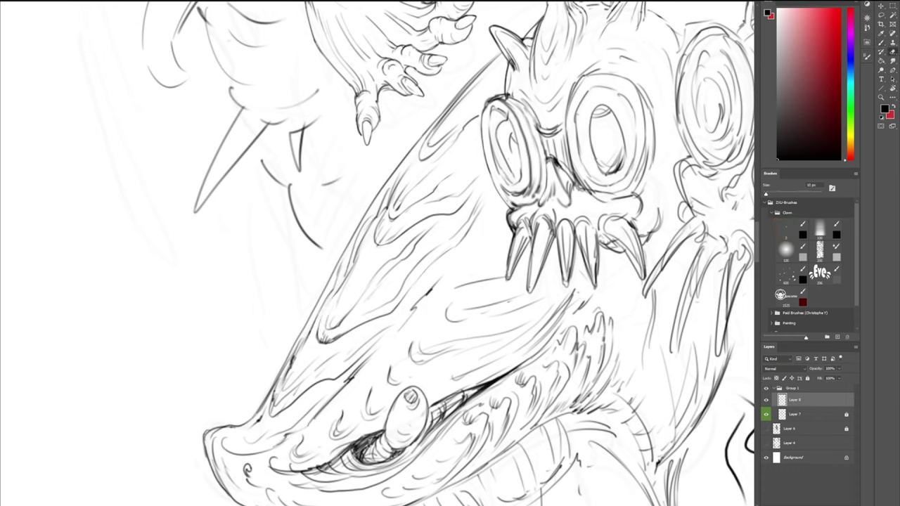
{"action": "key", "text": "ctrl+z"}
{"action": "key", "text": "b"}
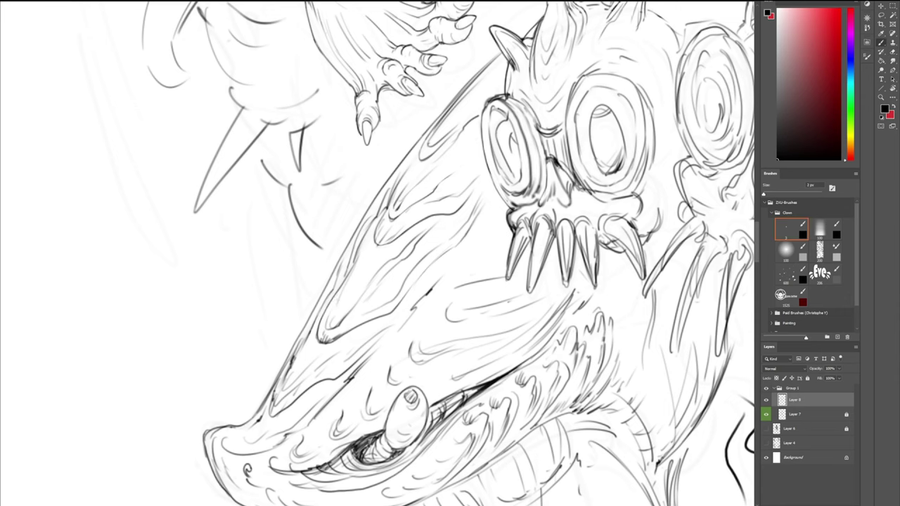
- Erase the dark rough stroke at the centre of the lower creature's head and redraw it as a fine fold line
{"action": "key", "text": "r"}
{"action": "left_click_drag", "start_coordinate": [480, 249], "coordinate": [423, 185]}
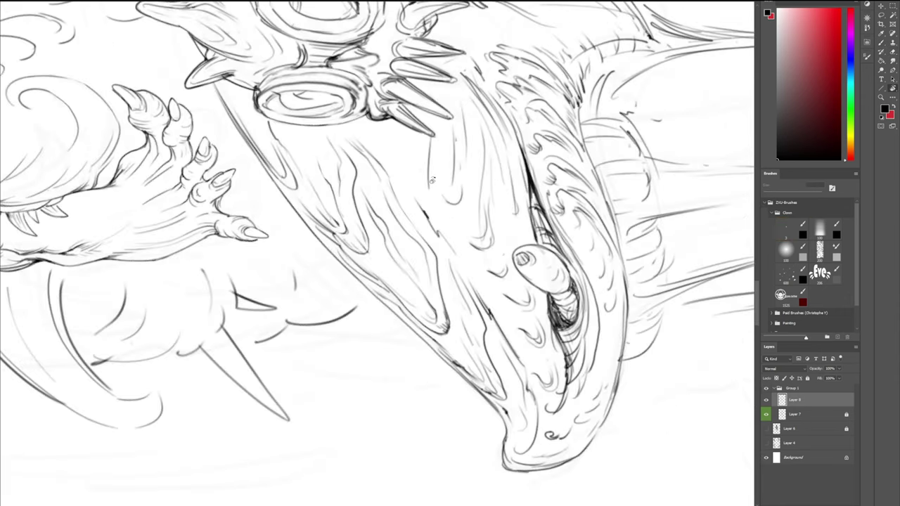
{"action": "key", "text": "e"}
{"action": "key", "text": "b"}
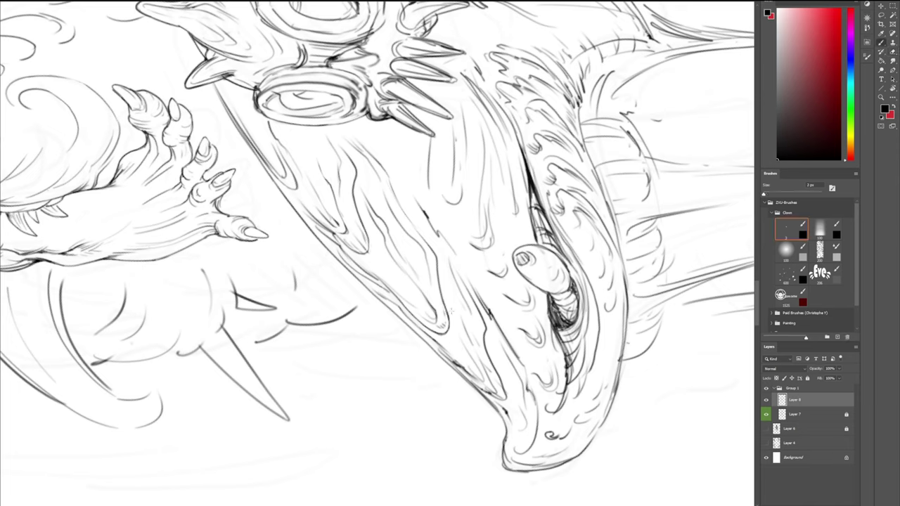
{"action": "key", "text": "r"}
{"action": "left_click_drag", "start_coordinate": [452, 311], "coordinate": [399, 345]}
{"action": "key", "text": "e"}
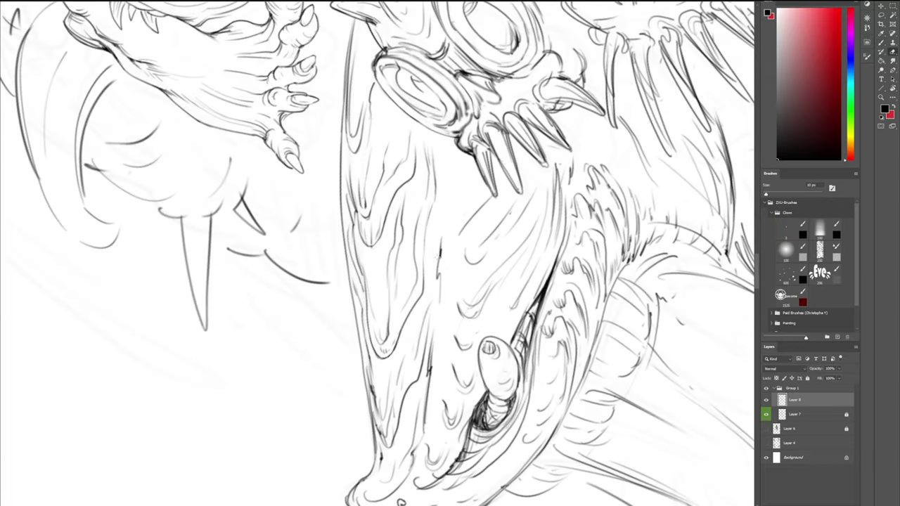
{"action": "key", "text": "b"}
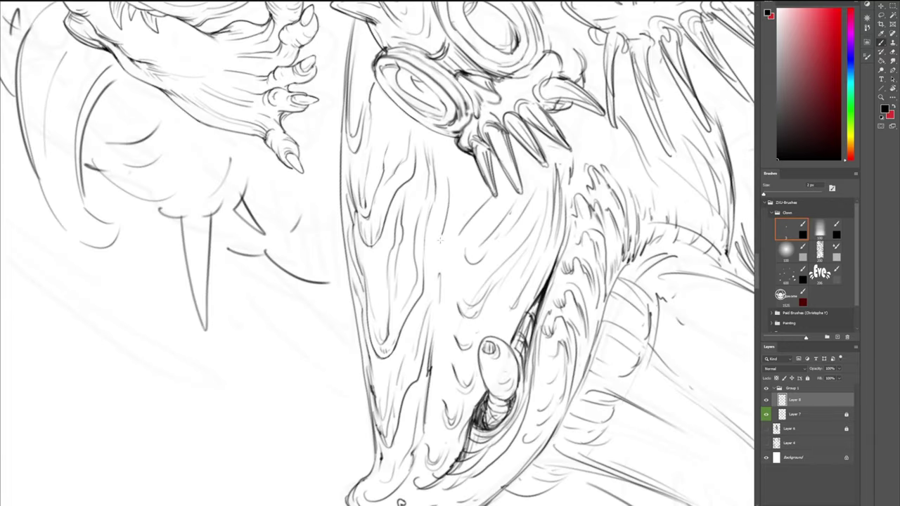
{"action": "left_click_drag", "start_coordinate": [440, 241], "coordinate": [438, 285]}
- Add fine lines along the wavy skin folds of the lower creature's upper head and small strokes near its outline
{"action": "left_click_drag", "start_coordinate": [416, 181], "coordinate": [391, 275]}
{"action": "key", "text": "e"}
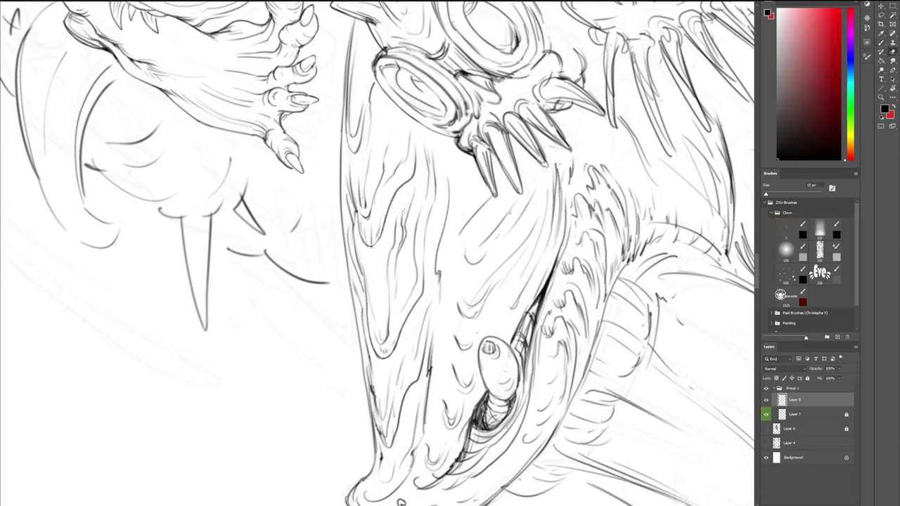
{"action": "key", "text": "b"}
{"action": "mouse_move", "coordinate": [409, 193]}
{"action": "left_mouse_down"}
{"action": "mouse_move", "coordinate": [403, 216]}
{"action": "mouse_move", "coordinate": [380, 205]}
{"action": "mouse_move", "coordinate": [356, 216]}
{"action": "left_mouse_up"}
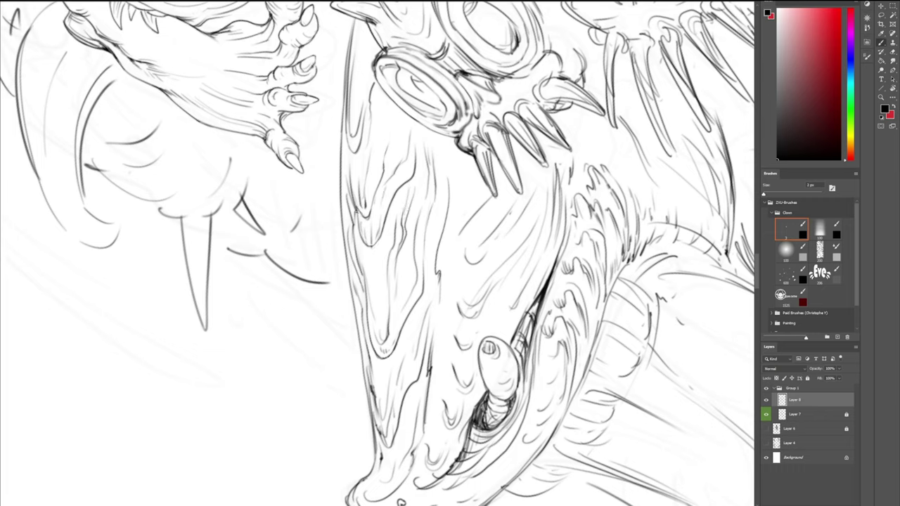
{"action": "left_click_drag", "start_coordinate": [354, 265], "coordinate": [351, 278]}
{"action": "left_click_drag", "start_coordinate": [362, 277], "coordinate": [355, 293]}
- Erase the rough outline alongside the long looped fold on the lower creature's head and redraw it with a fine line
{"action": "key", "text": "e"}
{"action": "mouse_move", "coordinate": [363, 314]}
{"action": "left_mouse_down"}
{"action": "mouse_move", "coordinate": [373, 379]}
{"action": "mouse_move", "coordinate": [372, 370]}
{"action": "left_mouse_up"}
{"action": "key", "text": "b"}
{"action": "left_click_drag", "start_coordinate": [360, 312], "coordinate": [367, 363]}
{"action": "left_click_drag", "start_coordinate": [367, 362], "coordinate": [374, 387]}
{"action": "key", "text": "ctrl+z"}
{"action": "left_click_drag", "start_coordinate": [362, 322], "coordinate": [372, 385]}
- Erase rough strokes inside the nearer horned skull's narrow ringed eye and try redrawing its inner ring
{"action": "left_click_drag", "start_coordinate": [430, 302], "coordinate": [385, 361]}
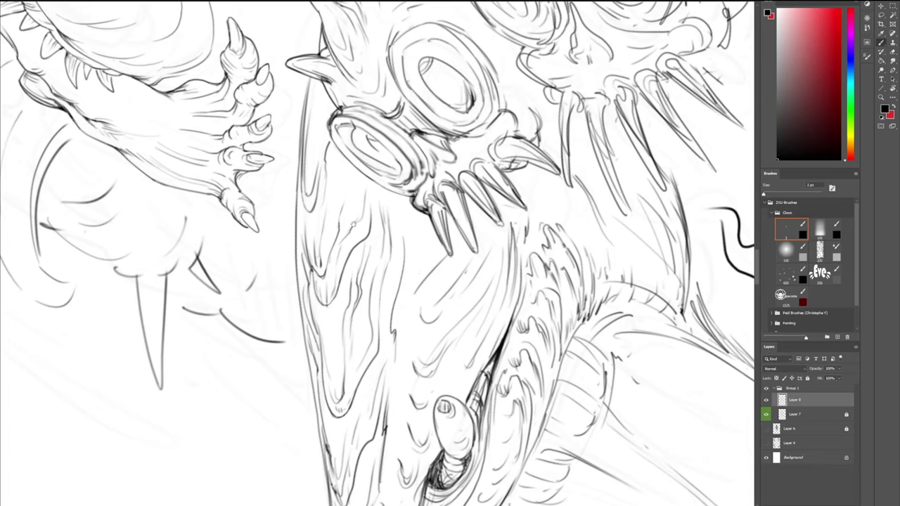
{"action": "scroll", "coordinate": [354, 224], "scroll_direction": "up", "scroll_amount": 3}
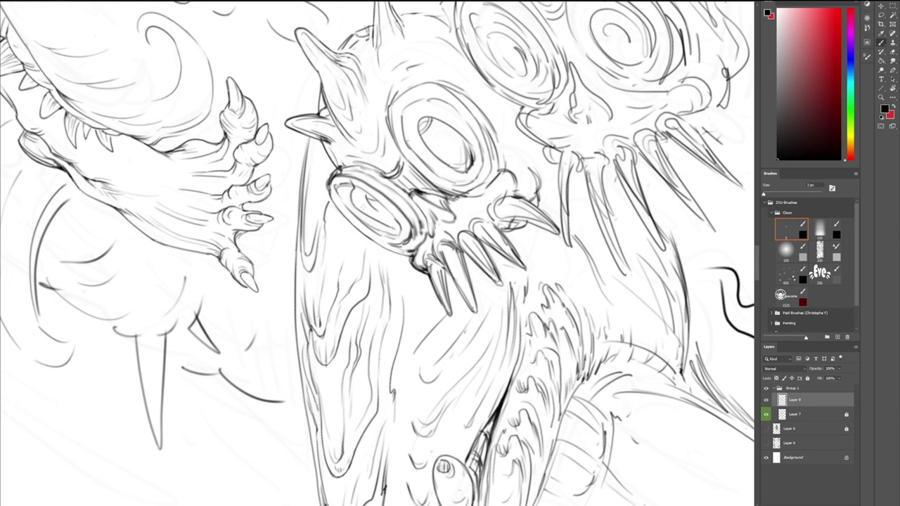
{"action": "key", "text": "r"}
{"action": "mouse_move", "coordinate": [416, 92]}
{"action": "left_mouse_down"}
{"action": "mouse_move", "coordinate": [524, 178]}
{"action": "mouse_move", "coordinate": [532, 199]}
{"action": "left_mouse_up"}
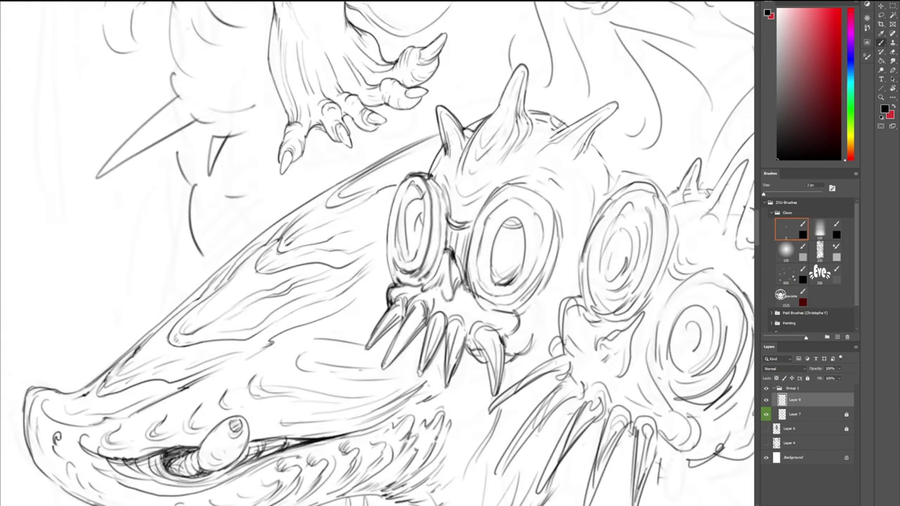
{"action": "mouse_move", "coordinate": [452, 144]}
{"action": "left_mouse_down"}
{"action": "mouse_move", "coordinate": [443, 169]}
{"action": "mouse_move", "coordinate": [459, 156]}
{"action": "mouse_move", "coordinate": [455, 186]}
{"action": "mouse_move", "coordinate": [459, 163]}
{"action": "mouse_move", "coordinate": [440, 193]}
{"action": "left_mouse_up"}
{"action": "key", "text": "e"}
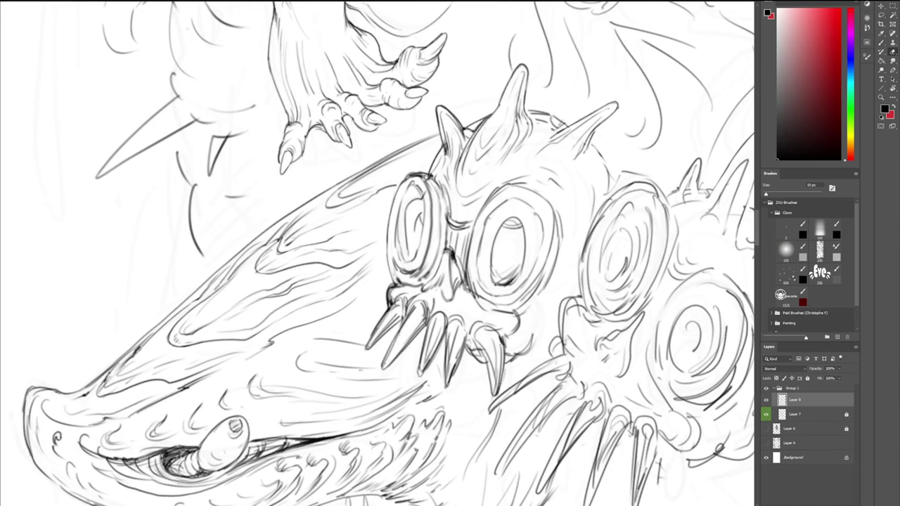
{"action": "mouse_move", "coordinate": [425, 175]}
{"action": "left_mouse_down"}
{"action": "mouse_move", "coordinate": [440, 189]}
{"action": "mouse_move", "coordinate": [422, 173]}
{"action": "mouse_move", "coordinate": [435, 229]}
{"action": "left_mouse_up"}
{"action": "key", "text": "b"}
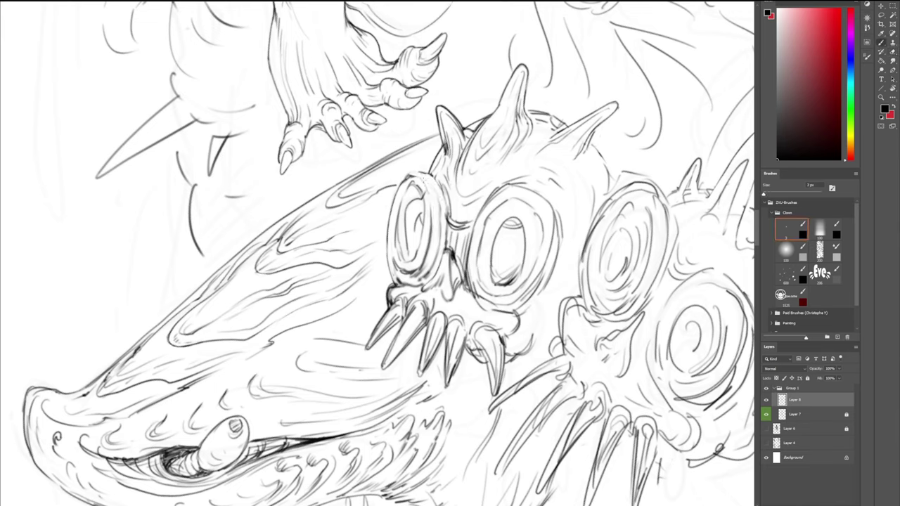
{"action": "left_click_drag", "start_coordinate": [425, 181], "coordinate": [433, 230]}
{"action": "key", "text": "ctrl+z"}
- Clean up the top rim of the skull's narrow eye and redraw the jaw edge above its first claw-like teeth
{"action": "key", "text": "e"}
{"action": "mouse_move", "coordinate": [417, 176]}
{"action": "left_mouse_down"}
{"action": "mouse_move", "coordinate": [403, 183]}
{"action": "mouse_move", "coordinate": [415, 175]}
{"action": "mouse_move", "coordinate": [407, 178]}
{"action": "left_mouse_up"}
{"action": "key", "text": "b"}
{"action": "key", "text": "e"}
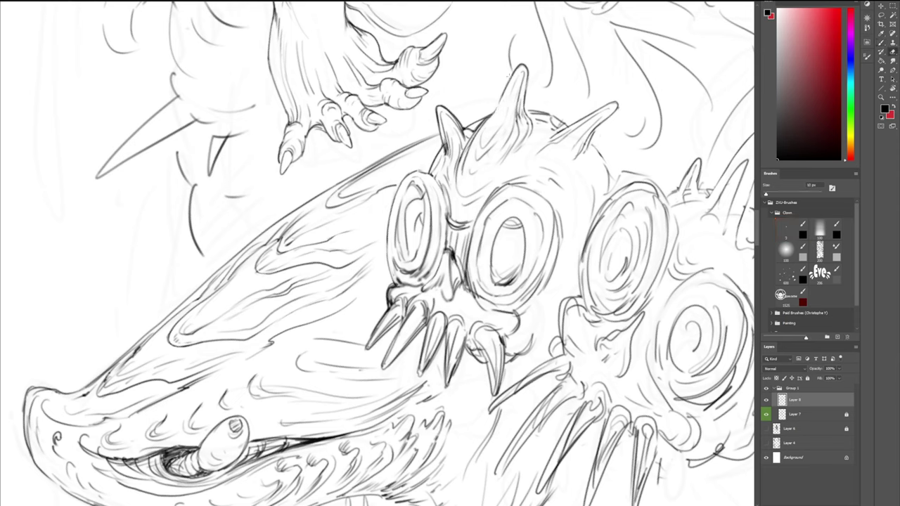
{"action": "key", "text": "b"}
{"action": "key", "text": "e"}
{"action": "key", "text": "b"}
{"action": "left_click_drag", "start_coordinate": [391, 288], "coordinate": [390, 305]}
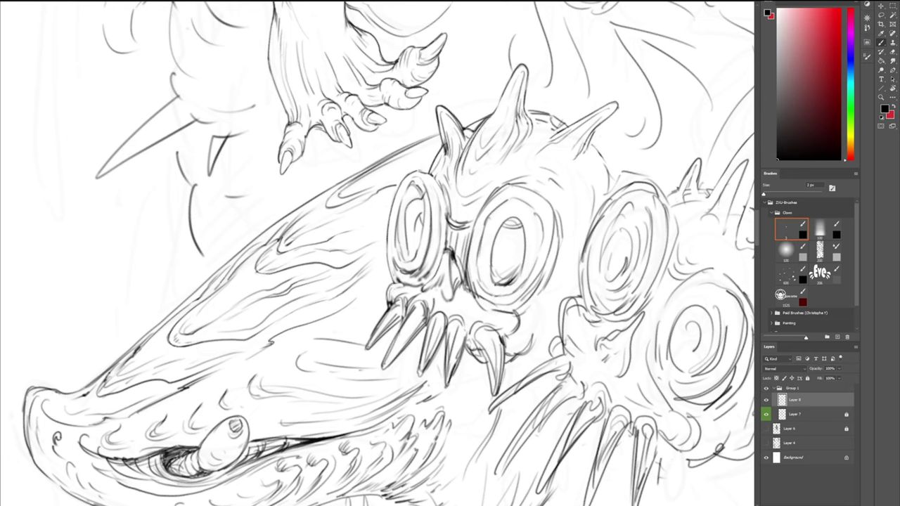
- Clean up the skull's nose area between the two ringed eyes and redraw its edge with a fine line
{"action": "key", "text": "e"}
{"action": "key", "text": "b"}
{"action": "key", "text": "e"}
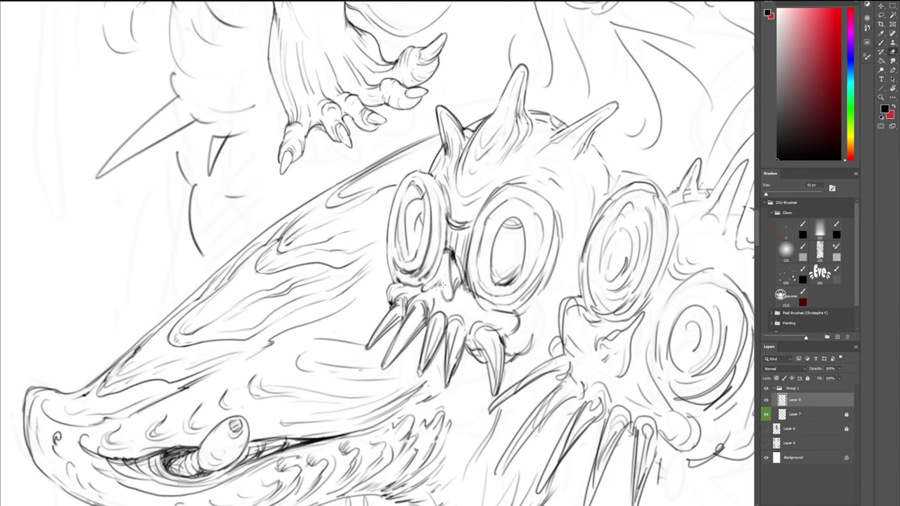
{"action": "key", "text": "b"}
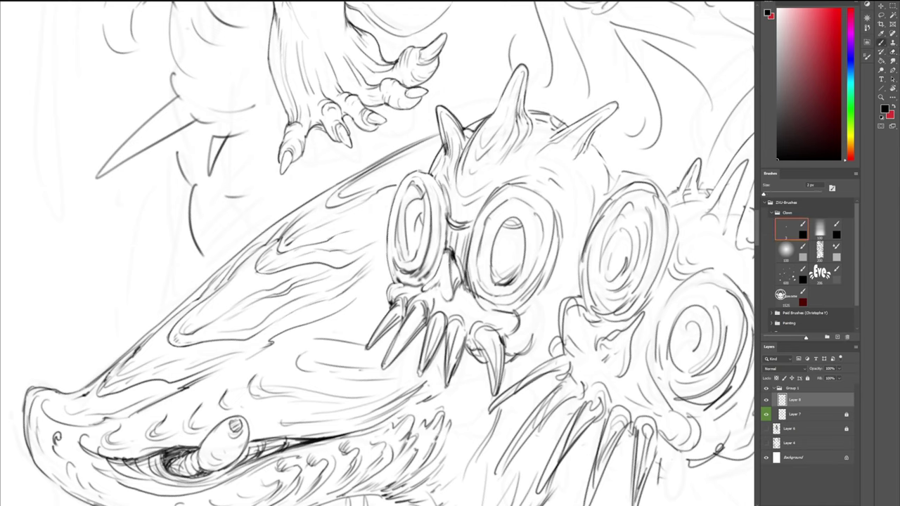
{"action": "mouse_move", "coordinate": [450, 262]}
{"action": "left_mouse_down"}
{"action": "mouse_move", "coordinate": [455, 301]}
{"action": "mouse_move", "coordinate": [428, 297]}
{"action": "mouse_move", "coordinate": [445, 304]}
{"action": "left_mouse_up"}
- Erase the doubled rough strokes along the inner side and lower rim of the skull's narrow ringed eye
{"action": "key", "text": "e"}
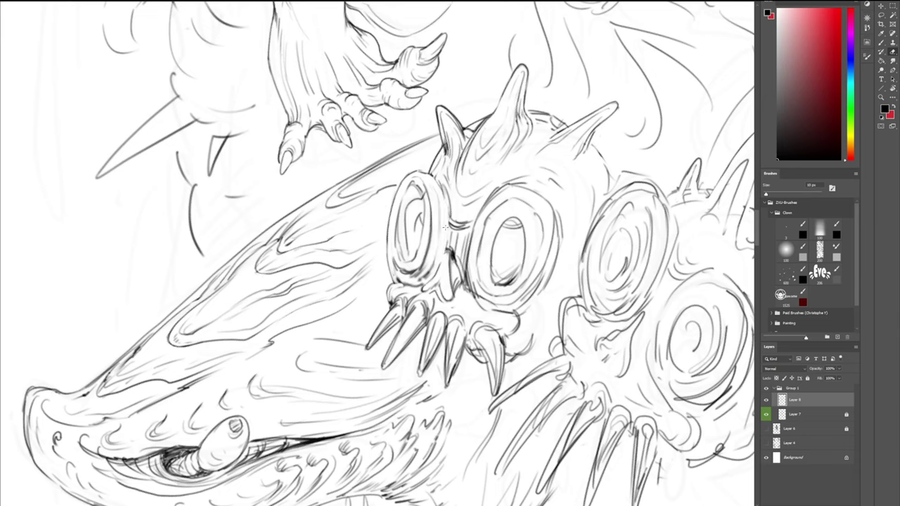
{"action": "mouse_move", "coordinate": [448, 201]}
{"action": "left_mouse_down"}
{"action": "mouse_move", "coordinate": [442, 261]}
{"action": "mouse_move", "coordinate": [418, 283]}
{"action": "mouse_move", "coordinate": [431, 265]}
{"action": "mouse_move", "coordinate": [412, 277]}
{"action": "left_mouse_up"}
{"action": "left_click_drag", "start_coordinate": [422, 267], "coordinate": [409, 277]}
{"action": "mouse_move", "coordinate": [429, 246]}
{"action": "left_mouse_down"}
{"action": "mouse_move", "coordinate": [419, 270]}
{"action": "mouse_move", "coordinate": [427, 242]}
{"action": "mouse_move", "coordinate": [426, 257]}
{"action": "left_mouse_up"}
- Draw fine strokes along the lower creature's sloping head outline, from the snout up to the horned skull
{"action": "key", "text": "b"}
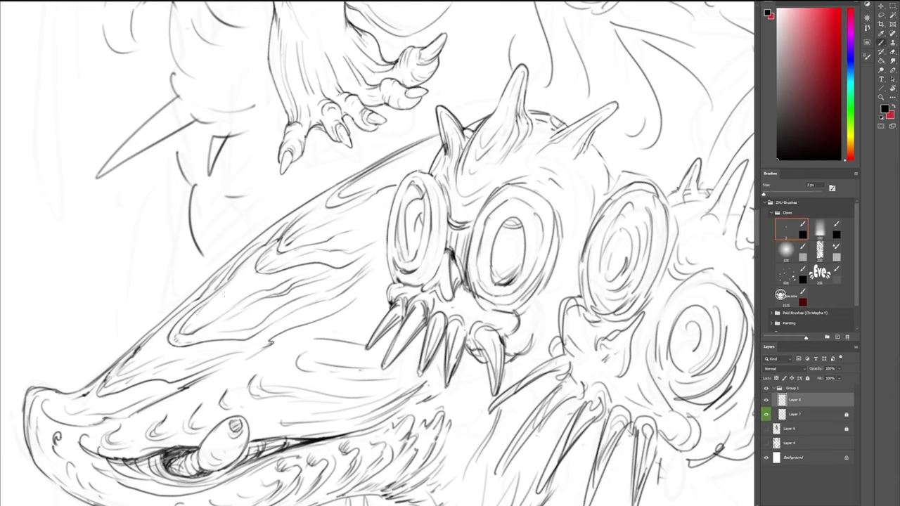
{"action": "left_click_drag", "start_coordinate": [210, 303], "coordinate": [225, 288]}
{"action": "left_click_drag", "start_coordinate": [275, 270], "coordinate": [436, 138]}
{"action": "left_click_drag", "start_coordinate": [278, 249], "coordinate": [295, 230]}
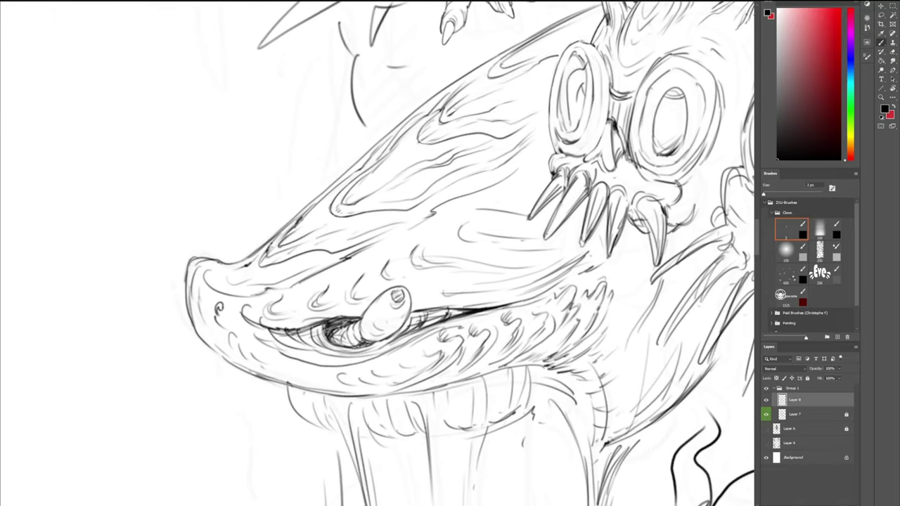
{"action": "left_click_drag", "start_coordinate": [266, 251], "coordinate": [258, 264]}
- Touch up the skin folds on the lower creature's upper head, beside the skull's narrow ringed eye
{"action": "left_click_drag", "start_coordinate": [450, 66], "coordinate": [403, 247]}
{"action": "left_click_drag", "start_coordinate": [487, 298], "coordinate": [467, 146]}
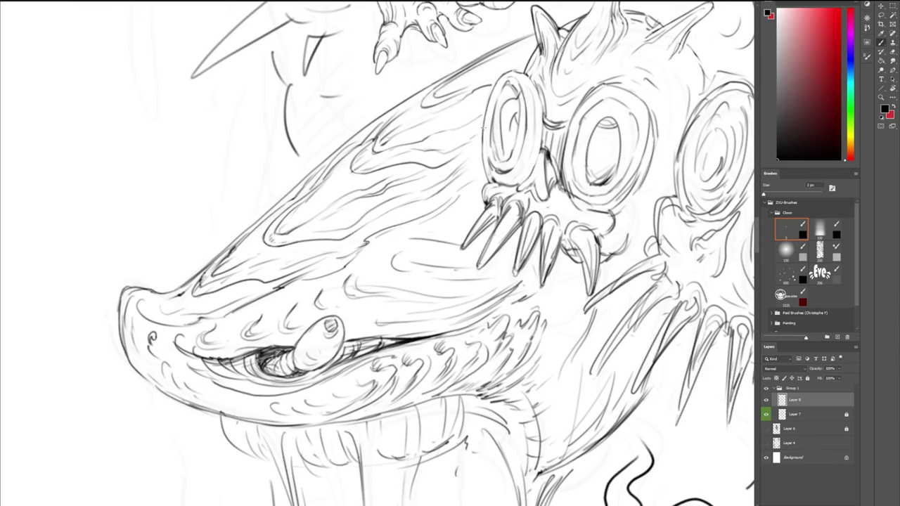
{"action": "key", "text": "r"}
{"action": "left_click_drag", "start_coordinate": [517, 120], "coordinate": [409, 56]}
{"action": "key", "text": "e"}
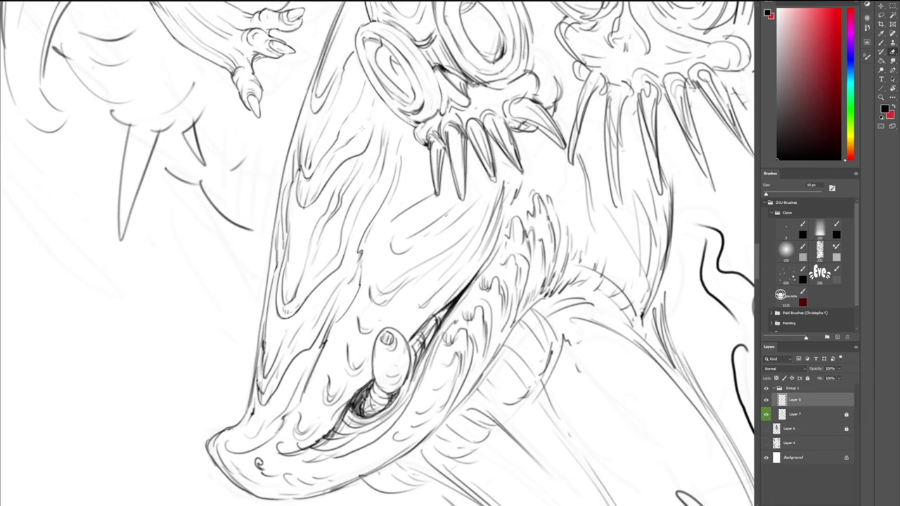
{"action": "key", "text": "b"}
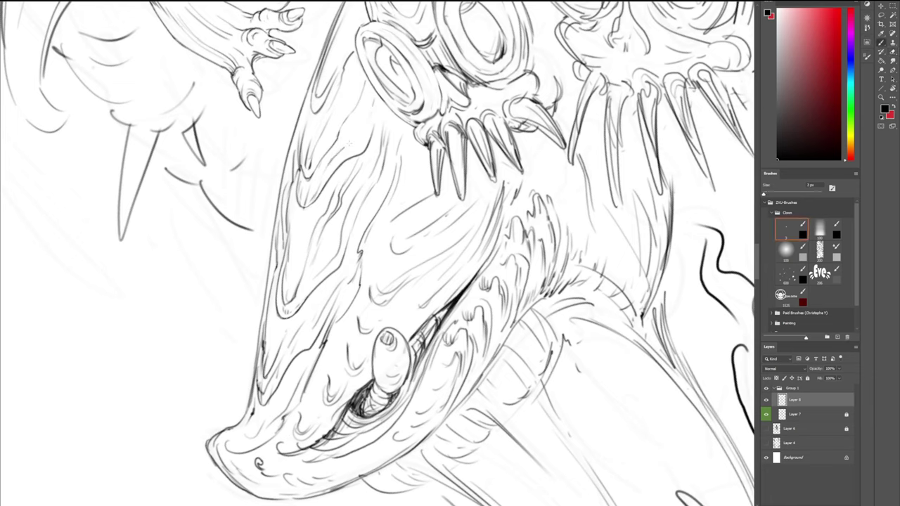